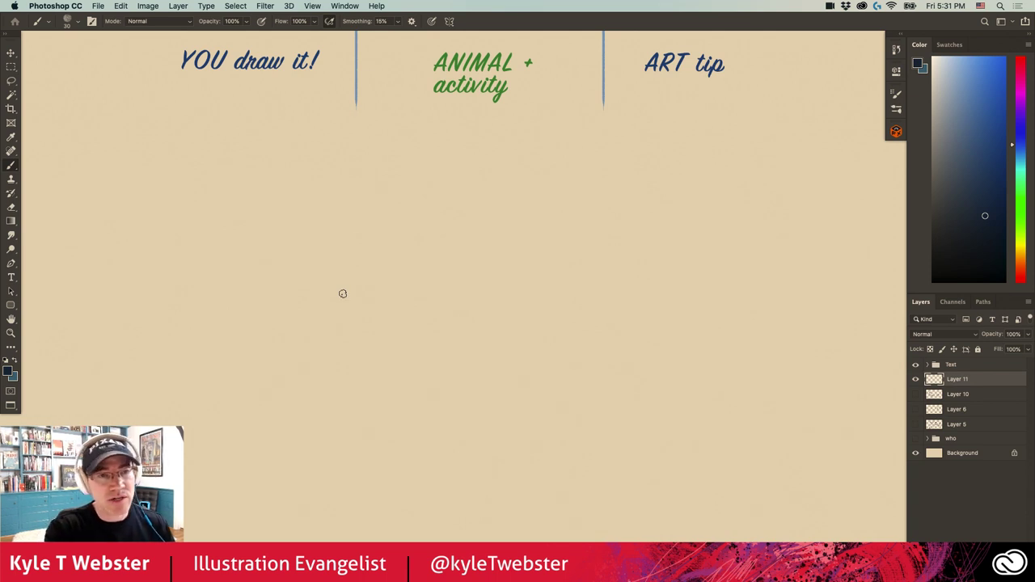
- Paint three test strokes on the blank page, then undo all of them
{"action": "left_click_drag", "start_coordinate": [375, 221], "coordinate": [367, 275]}
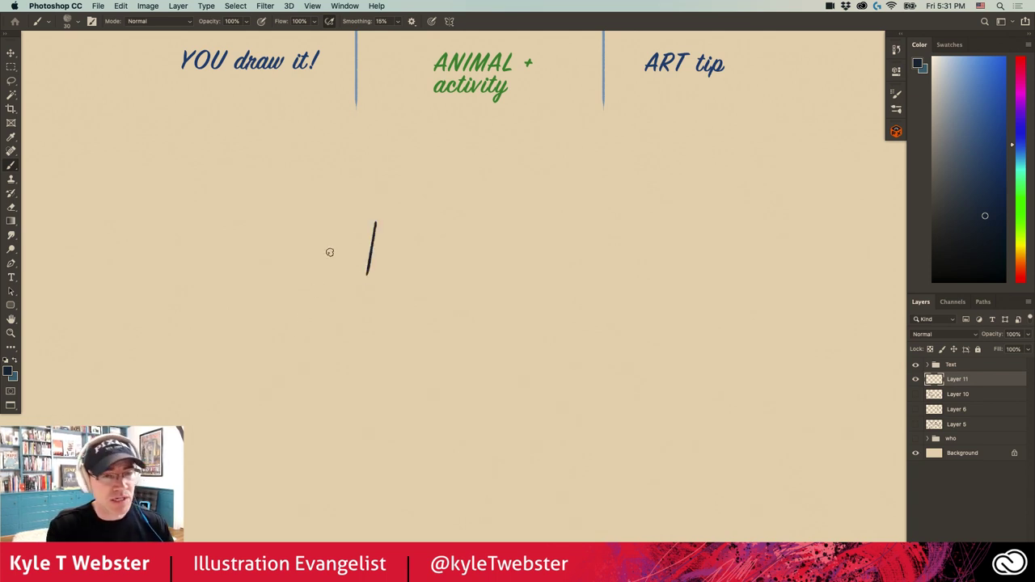
{"action": "left_click_drag", "start_coordinate": [332, 244], "coordinate": [317, 291]}
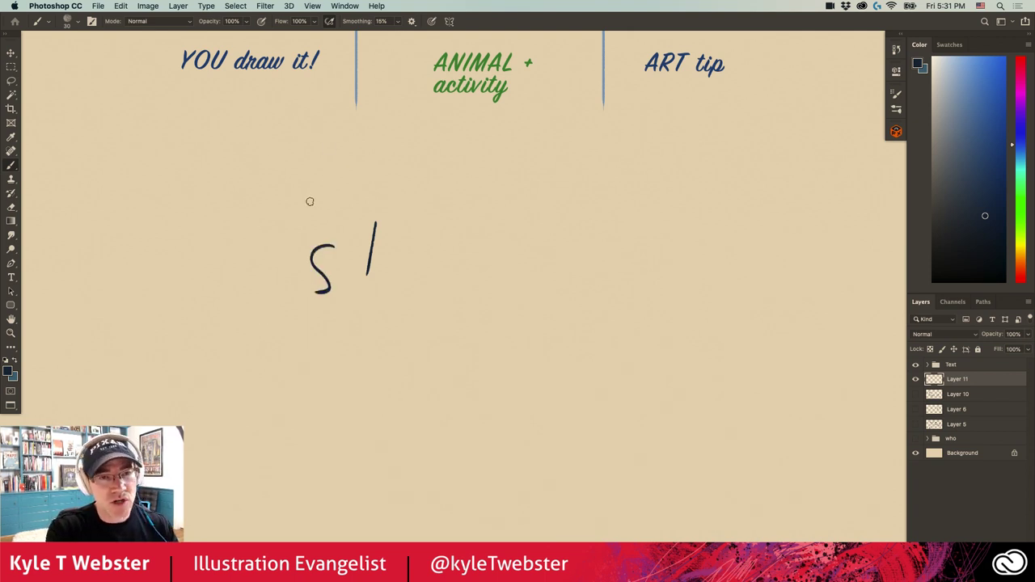
{"action": "mouse_move", "coordinate": [319, 209]}
{"action": "left_mouse_down"}
{"action": "mouse_move", "coordinate": [298, 213]}
{"action": "mouse_move", "coordinate": [278, 196]}
{"action": "mouse_move", "coordinate": [275, 216]}
{"action": "left_mouse_up"}
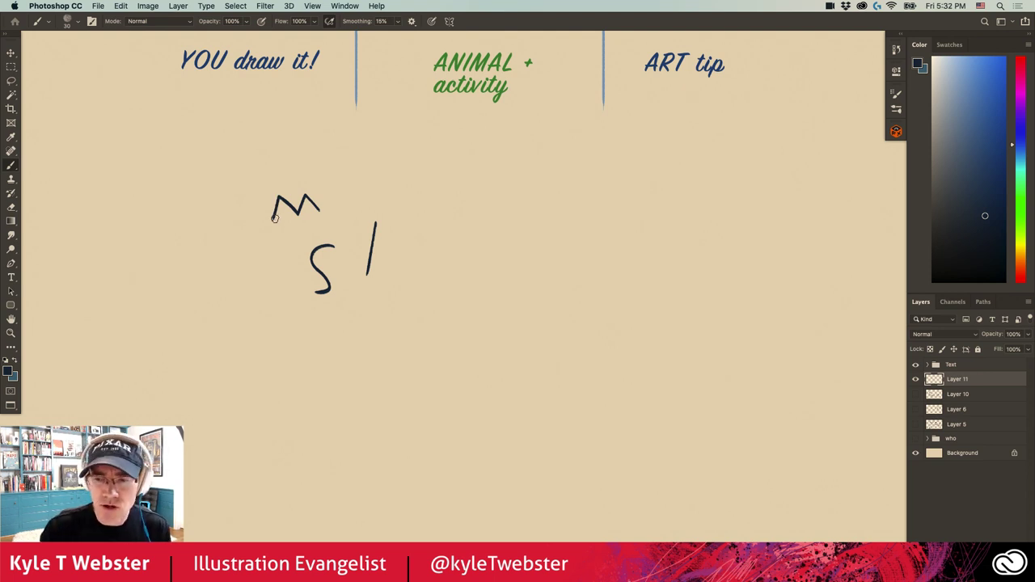
{"action": "key", "text": "super+a"}
{"action": "key", "text": "BackSpace"}
{"action": "key", "text": "super+d"}
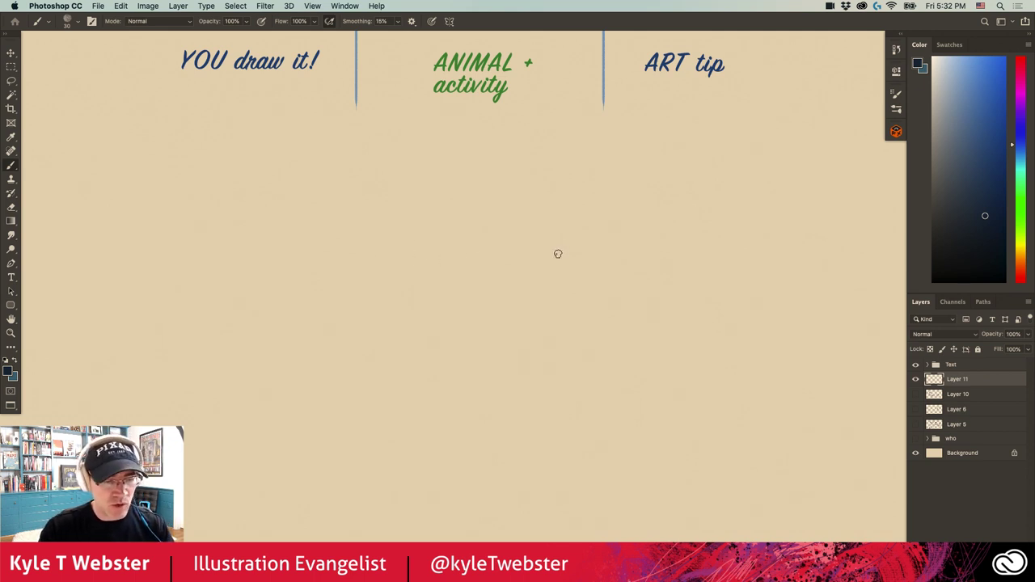
- Ink a long horizontal top edge with a leg slanting down from each end
{"action": "left_click_drag", "start_coordinate": [570, 255], "coordinate": [433, 265]}
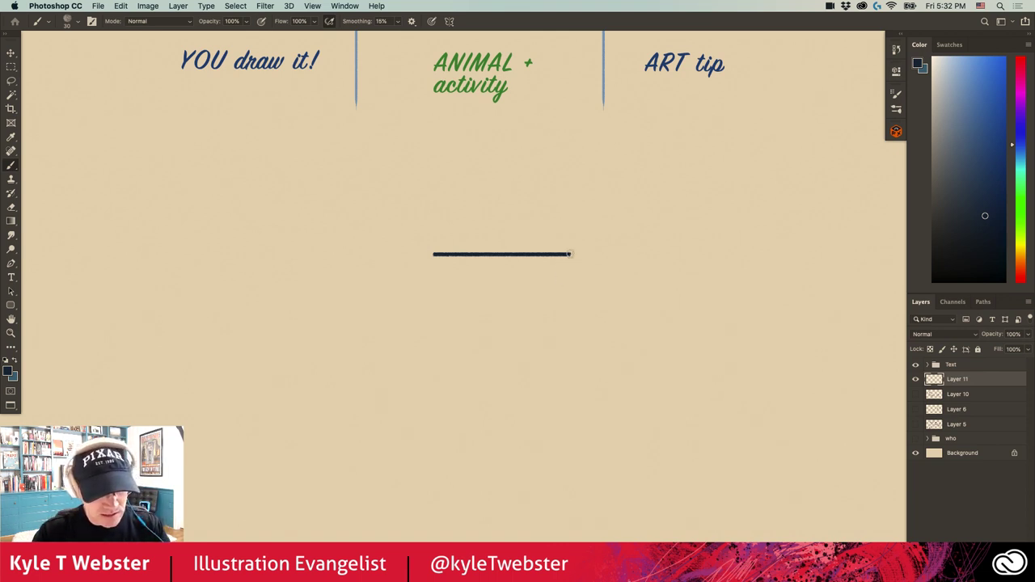
{"action": "left_click_drag", "start_coordinate": [568, 255], "coordinate": [551, 313]}
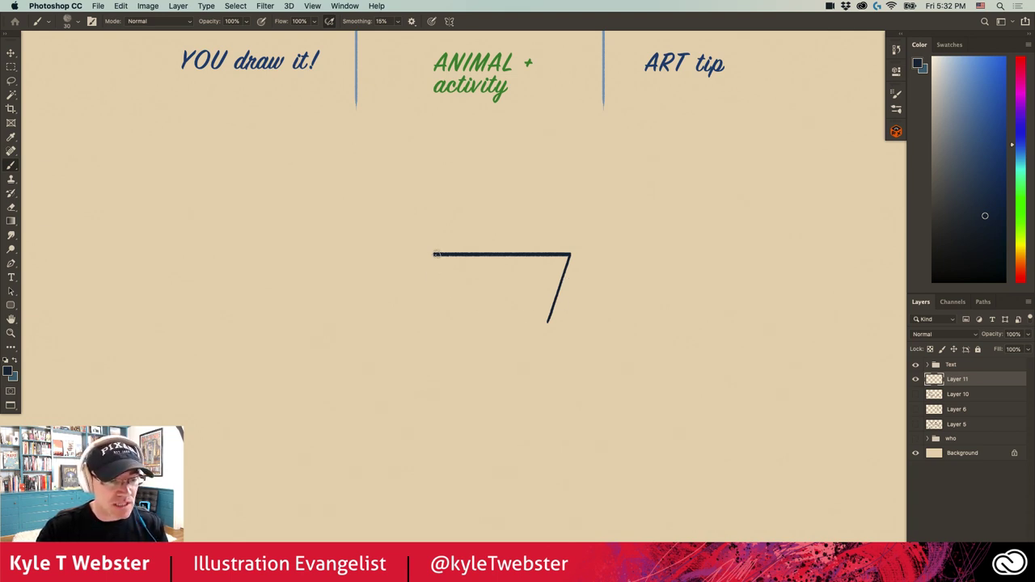
{"action": "left_click_drag", "start_coordinate": [433, 255], "coordinate": [459, 321]}
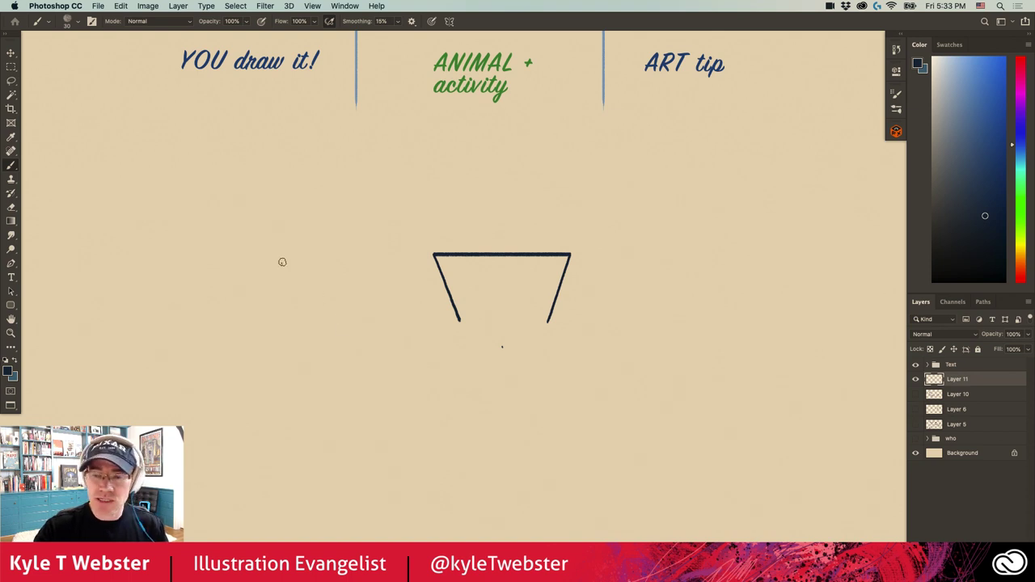
- Tilt the canvas to a comfortable angle and paint part of the pointed base
{"action": "key", "text": "r"}
{"action": "left_click_drag", "start_coordinate": [273, 234], "coordinate": [350, 462]}
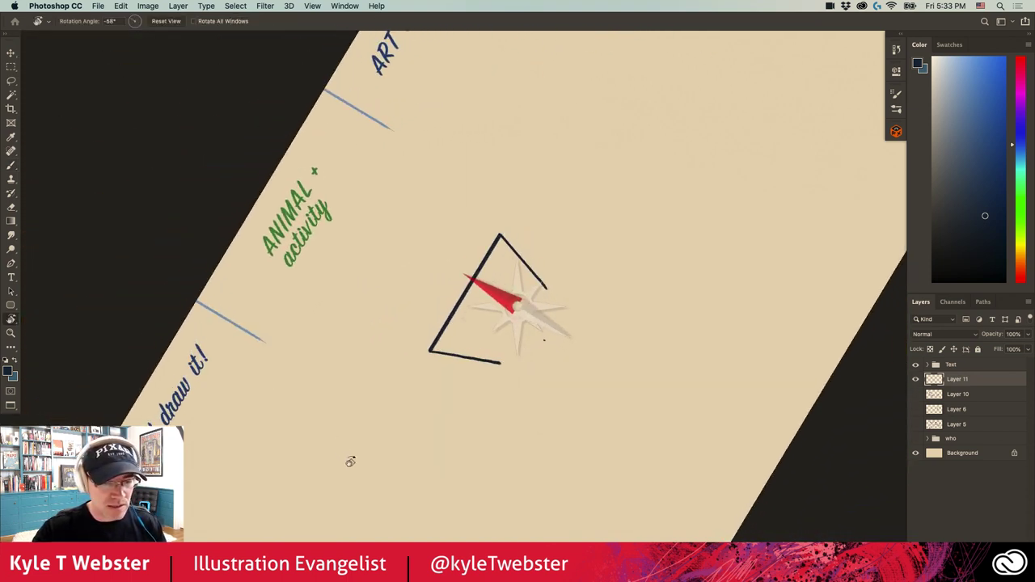
{"action": "scroll", "coordinate": [525, 296], "scroll_direction": "up", "scroll_amount": 2}
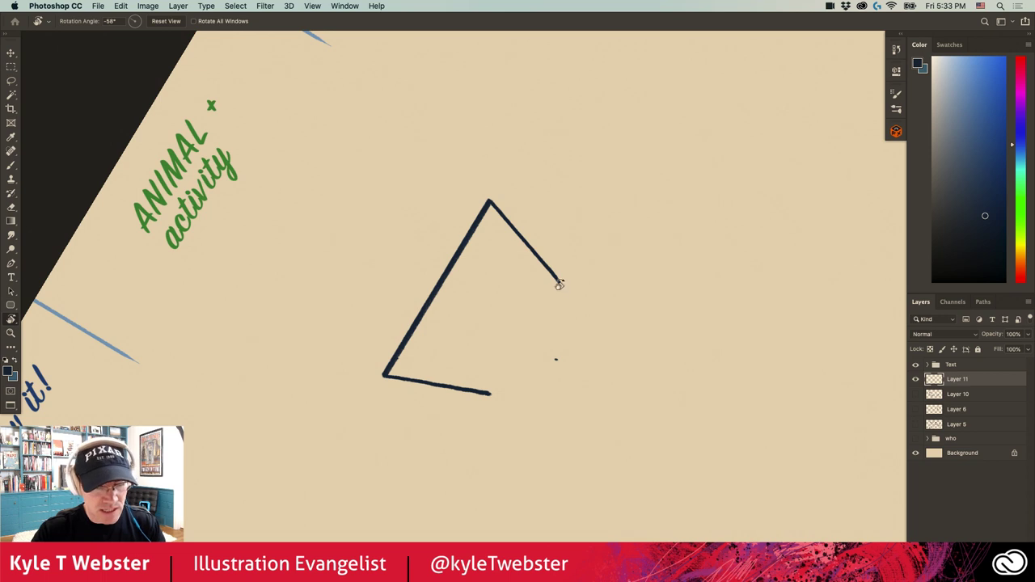
{"action": "key", "text": "b"}
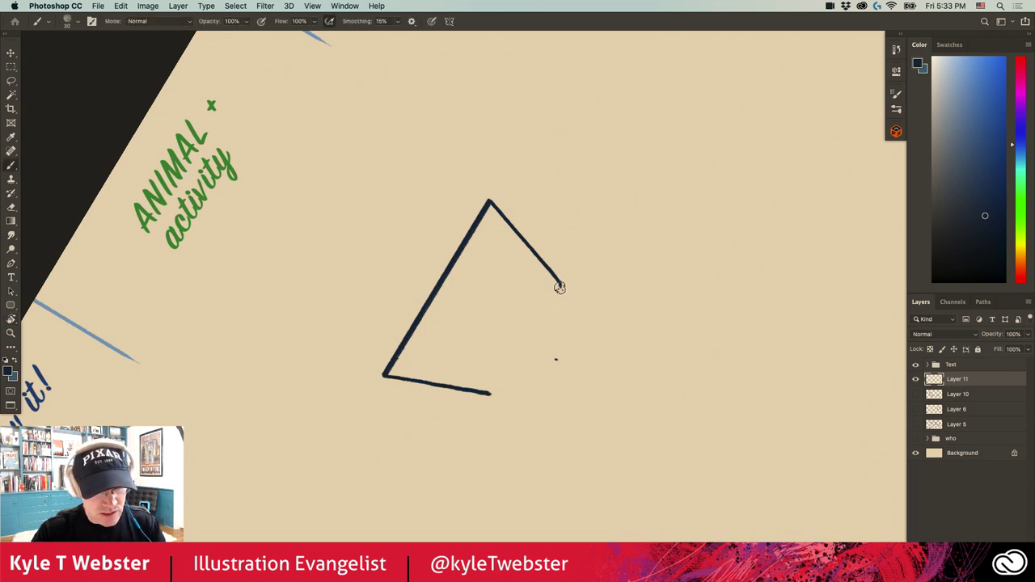
{"action": "left_click_drag", "start_coordinate": [560, 287], "coordinate": [557, 362]}
- Turn the page back upright and zoom out to show the headings and drawing
{"action": "key", "text": "r"}
{"action": "mouse_move", "coordinate": [257, 409]}
{"action": "left_mouse_down"}
{"action": "mouse_move", "coordinate": [247, 368]}
{"action": "mouse_move", "coordinate": [463, 210]}
{"action": "mouse_move", "coordinate": [450, 310]}
{"action": "left_mouse_up"}
{"action": "key", "text": "b"}
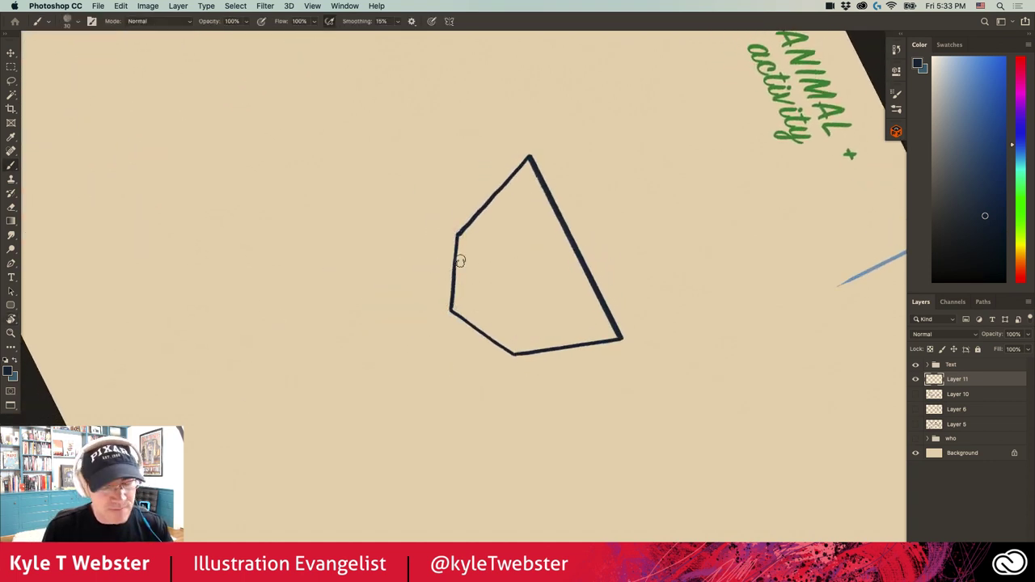
{"action": "key", "text": "r"}
{"action": "mouse_move", "coordinate": [286, 215]}
{"action": "left_mouse_down"}
{"action": "mouse_move", "coordinate": [307, 386]}
{"action": "mouse_move", "coordinate": [337, 446]}
{"action": "left_mouse_up"}
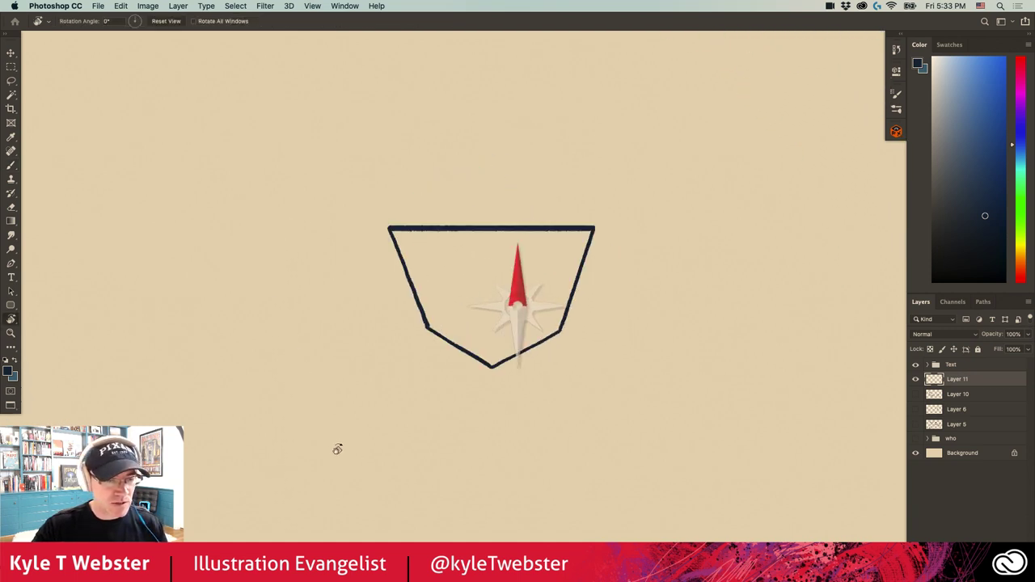
{"action": "key", "text": "b"}
{"action": "scroll", "coordinate": [426, 323], "scroll_direction": "down", "scroll_amount": 1}
{"action": "left_click_drag", "start_coordinate": [425, 324], "coordinate": [443, 328]}
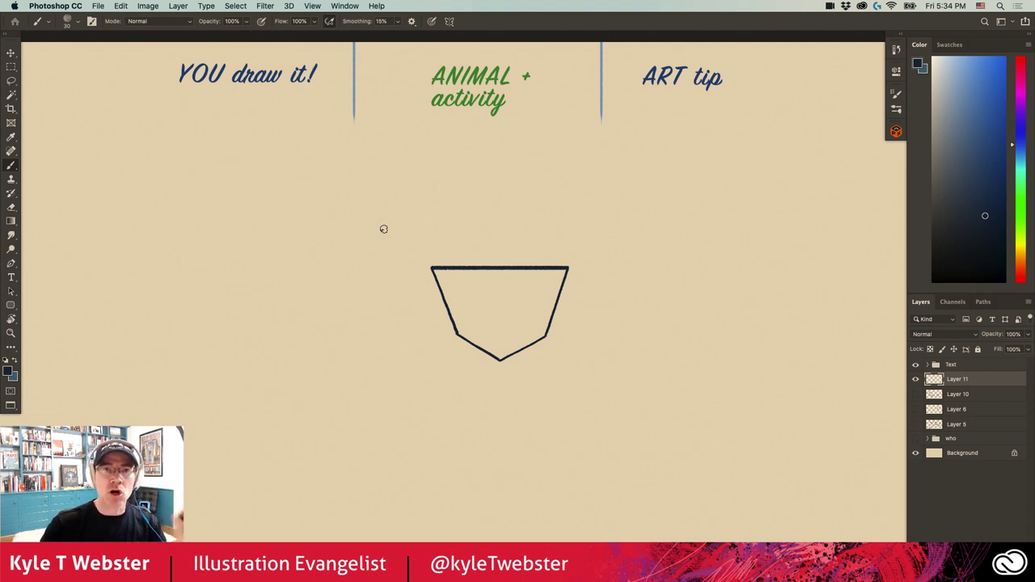
- Draw a curved lobe at the top-right corner with a diagonal line angling up-left
{"action": "scroll", "coordinate": [531, 272], "scroll_direction": "up", "scroll_amount": 2}
{"action": "scroll", "coordinate": [532, 273], "scroll_direction": "right", "scroll_amount": 2}
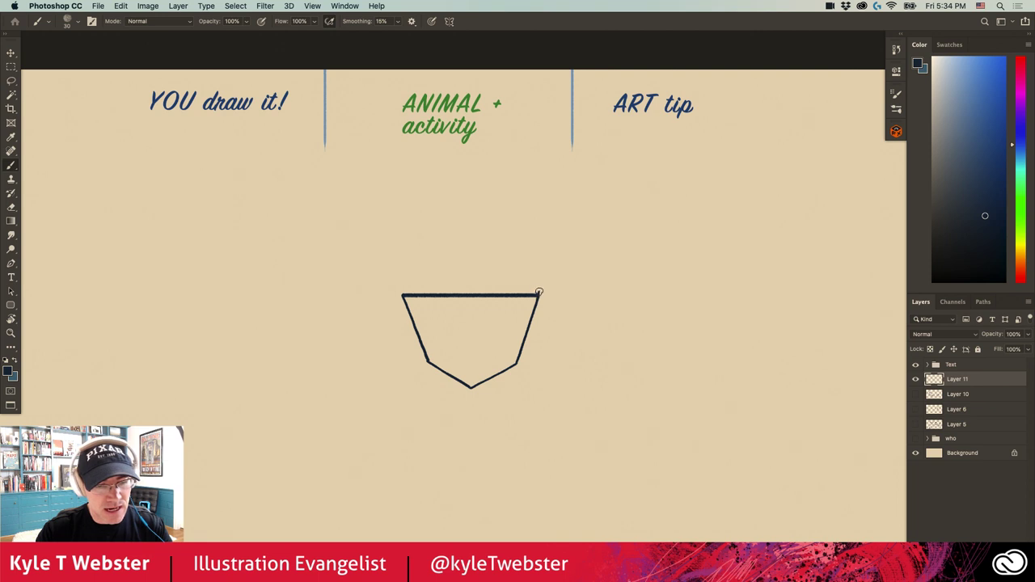
{"action": "left_click_drag", "start_coordinate": [539, 292], "coordinate": [554, 246]}
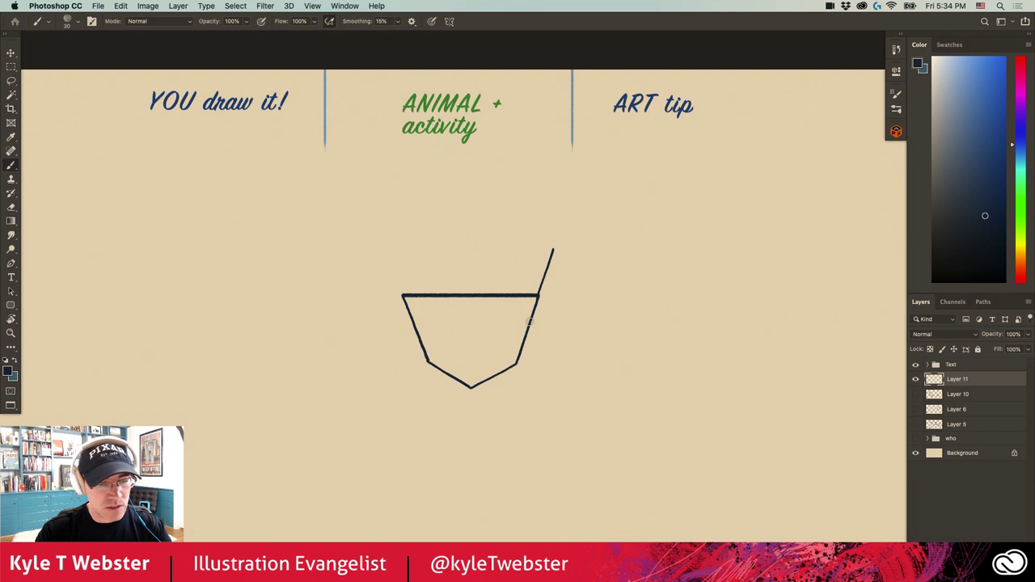
{"action": "mouse_move", "coordinate": [530, 321]}
{"action": "left_mouse_down"}
{"action": "mouse_move", "coordinate": [565, 291]}
{"action": "mouse_move", "coordinate": [553, 252]}
{"action": "left_mouse_up"}
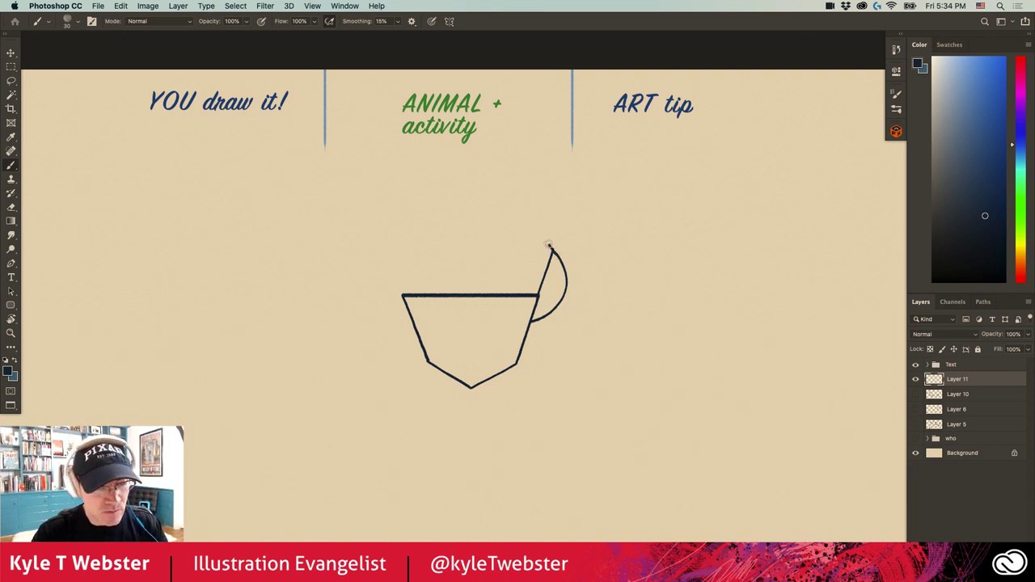
{"action": "left_click_drag", "start_coordinate": [550, 246], "coordinate": [505, 199]}
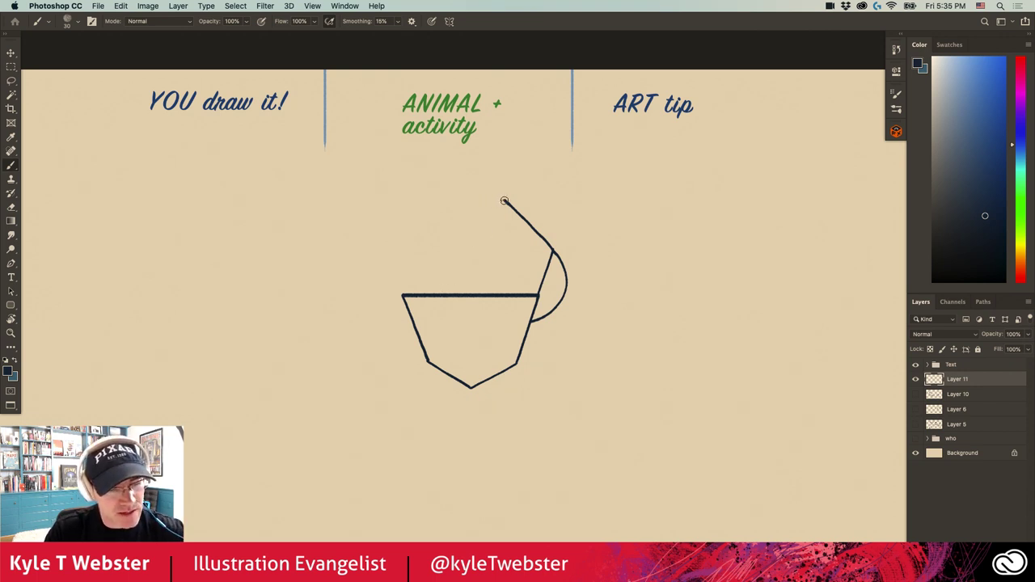
- Paint the right claw's flat top edge, curled inner notch and lower pincer closing back to the lobe
{"action": "left_click_drag", "start_coordinate": [504, 201], "coordinate": [469, 201]}
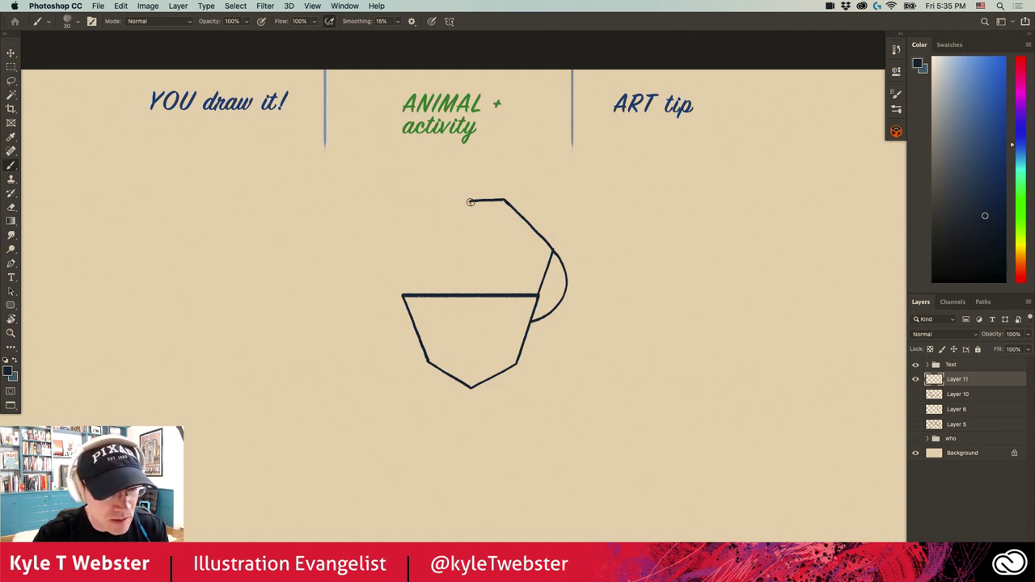
{"action": "left_click_drag", "start_coordinate": [476, 205], "coordinate": [515, 229]}
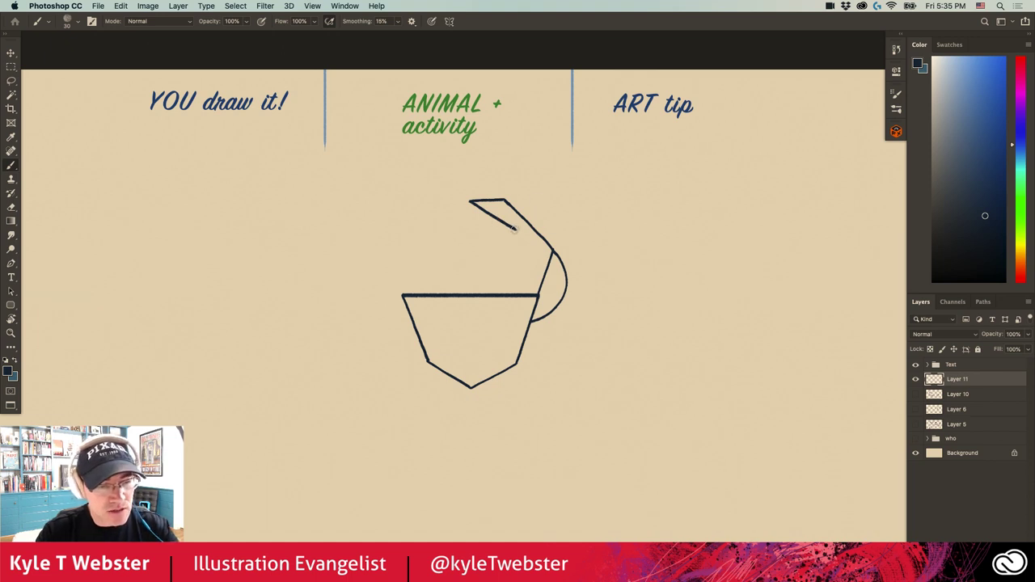
{"action": "mouse_move", "coordinate": [515, 230]}
{"action": "left_mouse_down"}
{"action": "mouse_move", "coordinate": [524, 244]}
{"action": "mouse_move", "coordinate": [544, 235]}
{"action": "left_mouse_up"}
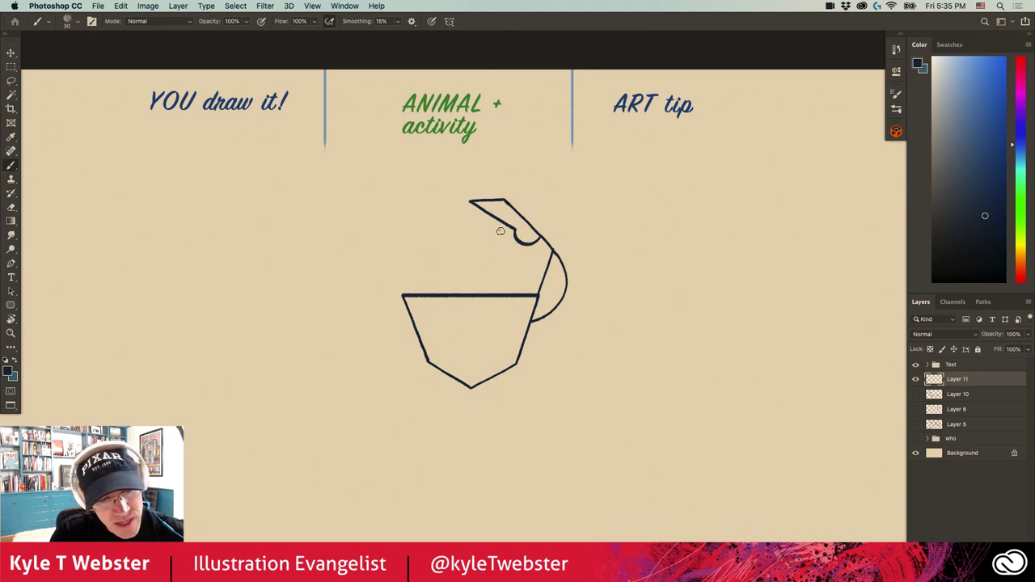
{"action": "left_click_drag", "start_coordinate": [514, 234], "coordinate": [476, 227]}
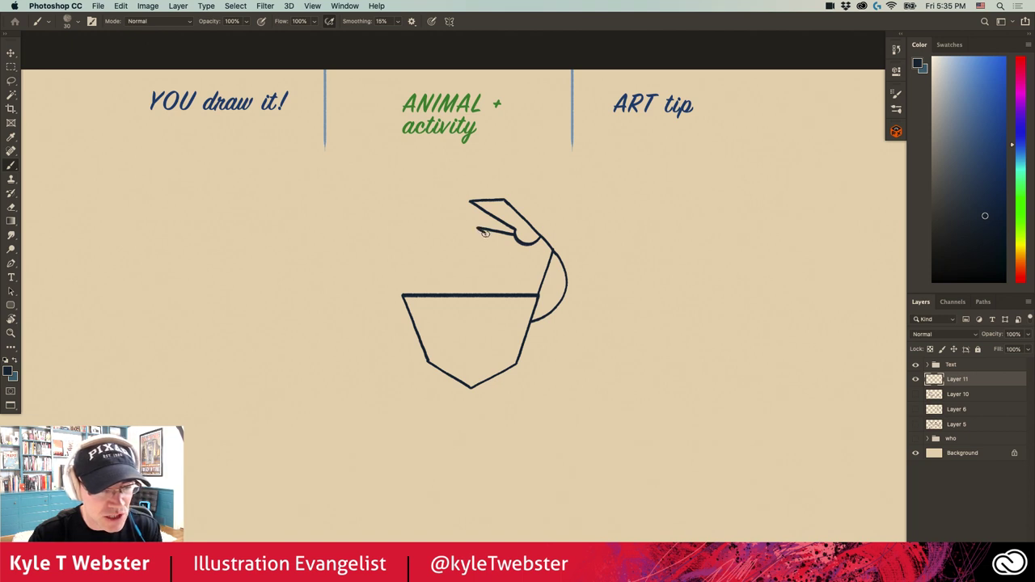
{"action": "left_click_drag", "start_coordinate": [484, 233], "coordinate": [550, 267]}
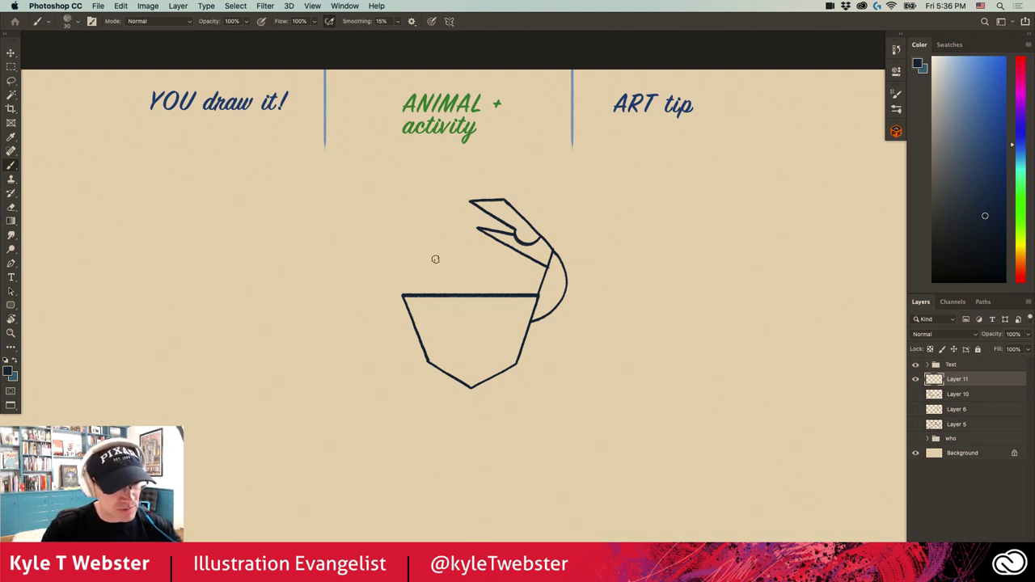
- Extend the top line left and draw the left lobe's curved underside and rising arm
{"action": "left_click_drag", "start_coordinate": [405, 296], "coordinate": [344, 295]}
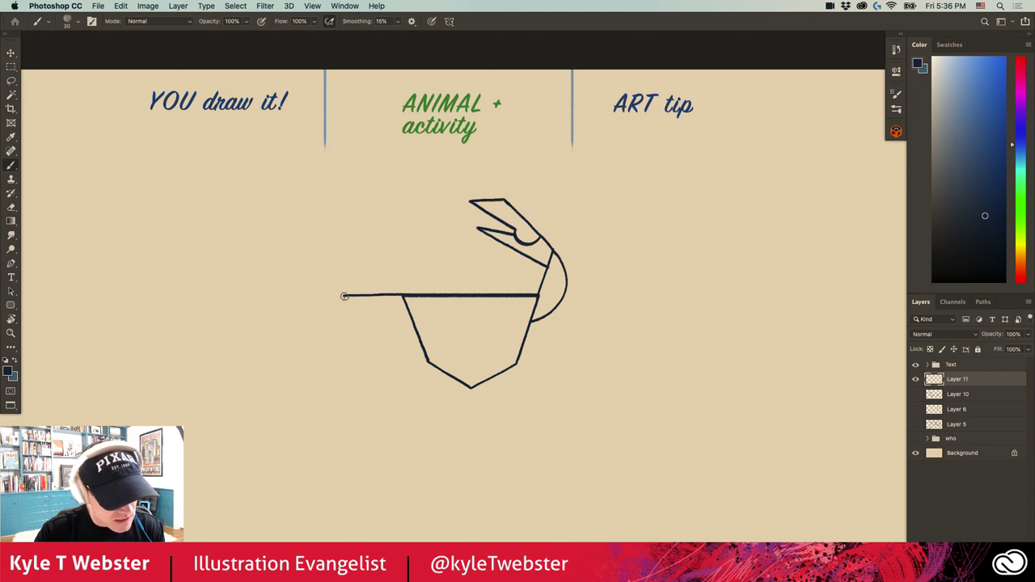
{"action": "mouse_move", "coordinate": [345, 296]}
{"action": "left_mouse_down"}
{"action": "mouse_move", "coordinate": [382, 317]}
{"action": "mouse_move", "coordinate": [410, 315]}
{"action": "left_mouse_up"}
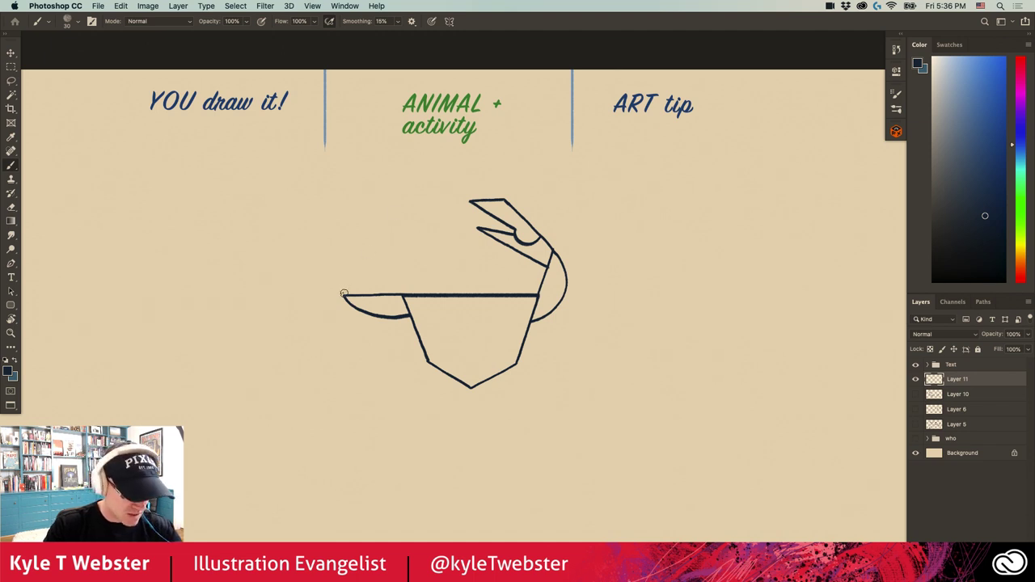
{"action": "left_click_drag", "start_coordinate": [344, 295], "coordinate": [364, 246]}
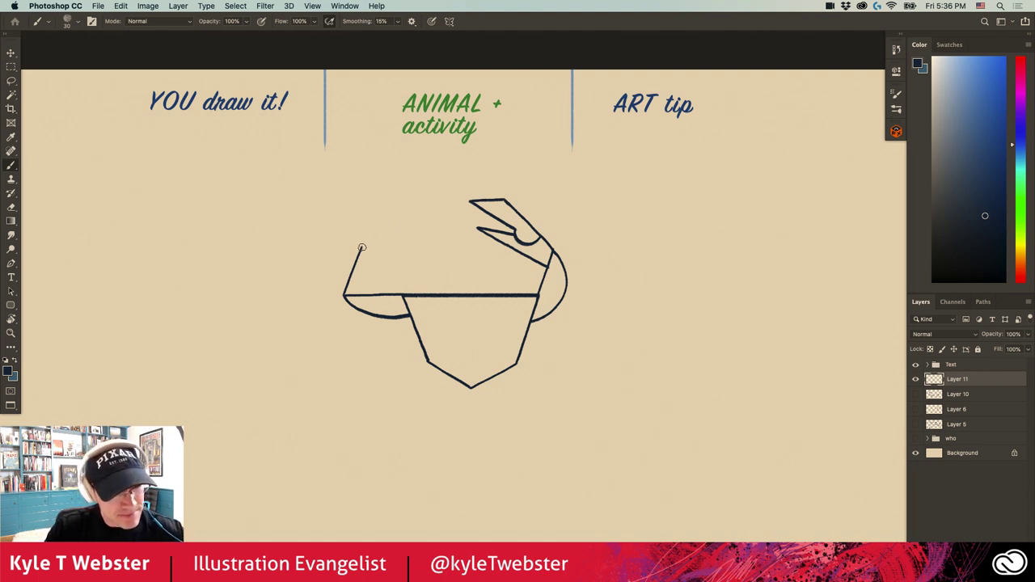
- Paint the left claw's upper edge and an inner edge curling into a notch
{"action": "left_click_drag", "start_coordinate": [361, 247], "coordinate": [428, 207]}
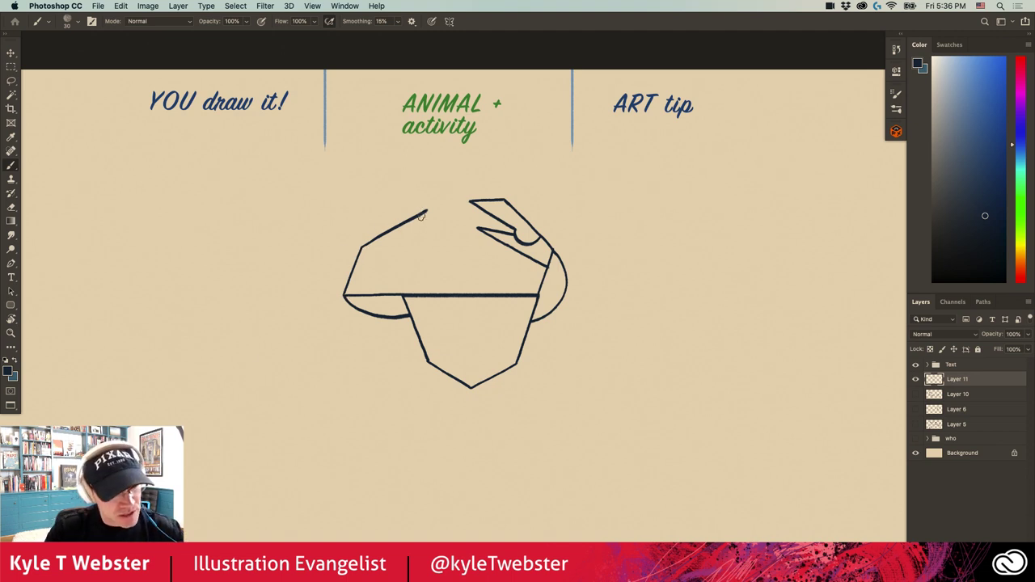
{"action": "left_click_drag", "start_coordinate": [387, 250], "coordinate": [382, 254]}
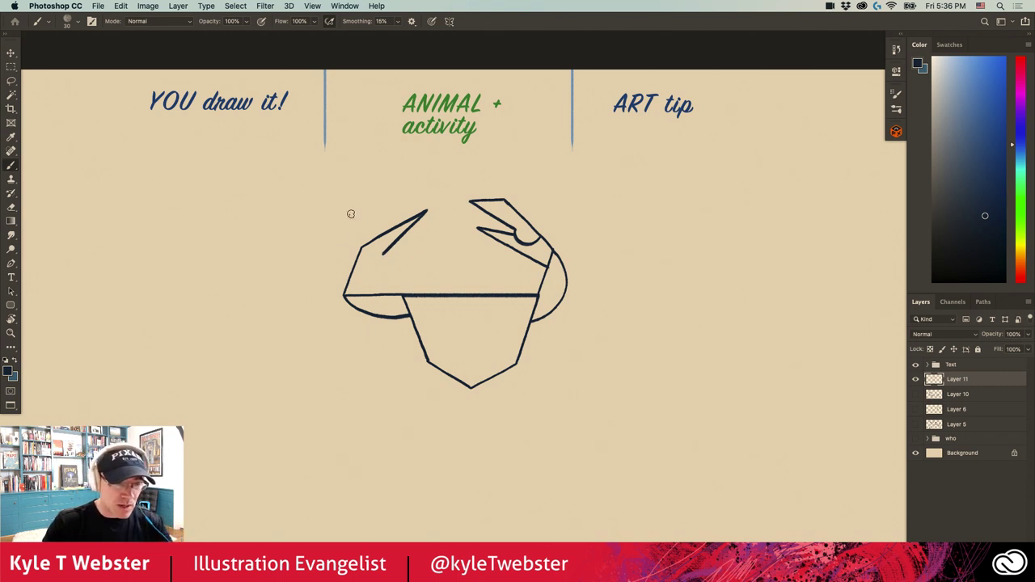
{"action": "mouse_move", "coordinate": [382, 253]}
{"action": "left_mouse_down"}
{"action": "mouse_move", "coordinate": [374, 273]}
{"action": "mouse_move", "coordinate": [353, 278]}
{"action": "mouse_move", "coordinate": [359, 267]}
{"action": "left_mouse_up"}
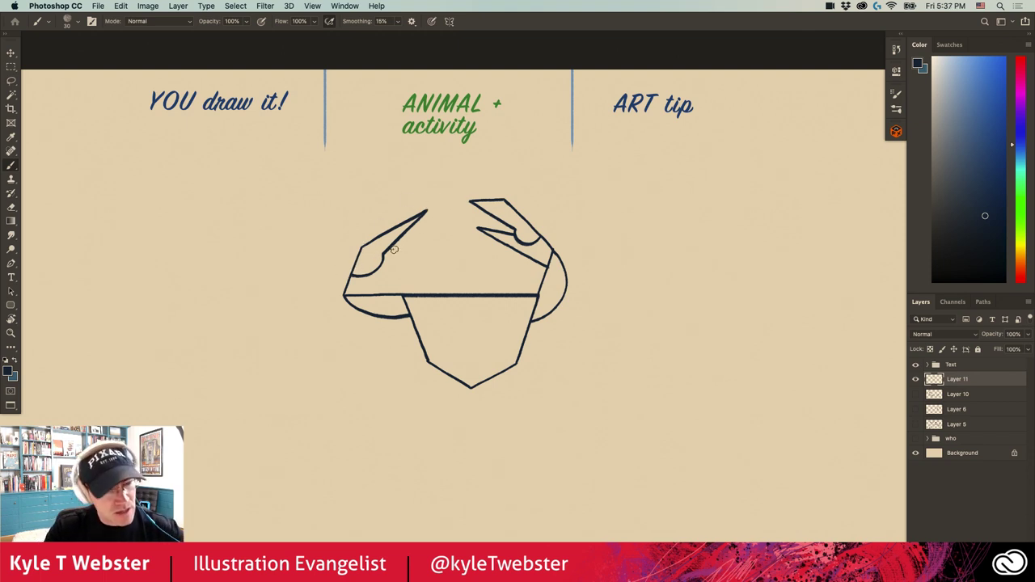
- Finish the left claw's lower pincer and add two small eye stalks on the shell's top
{"action": "left_click_drag", "start_coordinate": [383, 259], "coordinate": [418, 250]}
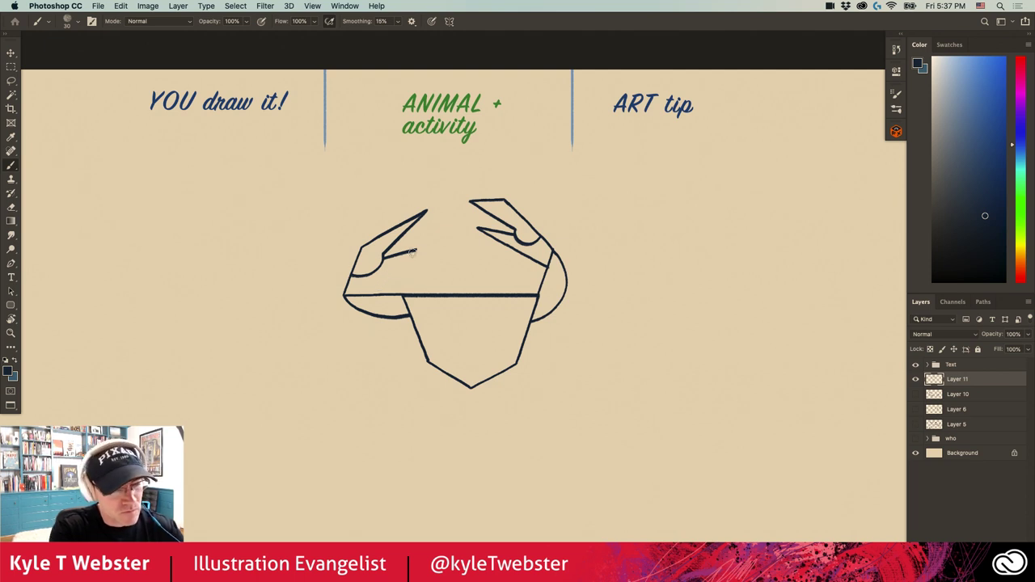
{"action": "left_click_drag", "start_coordinate": [416, 251], "coordinate": [369, 295]}
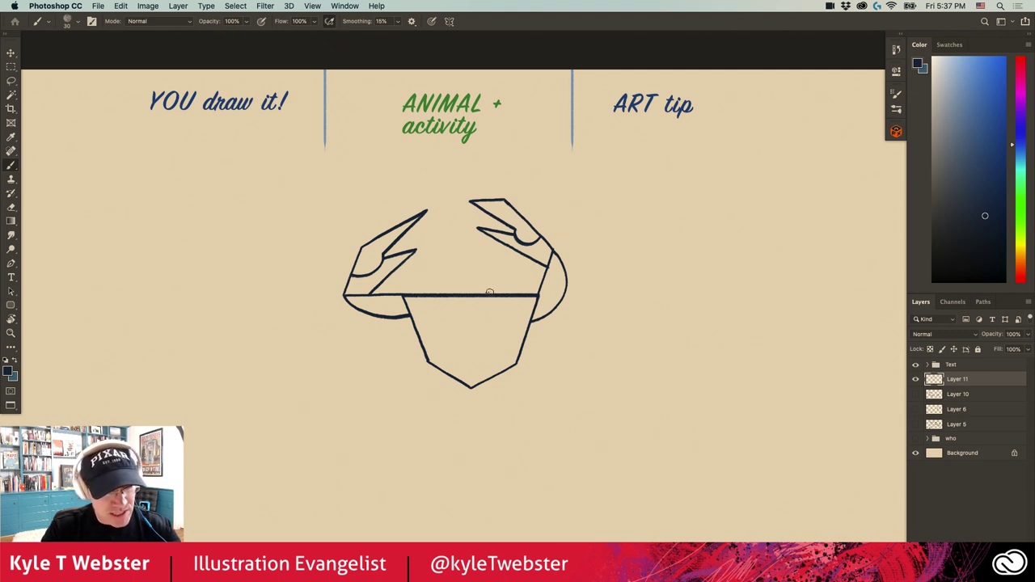
{"action": "mouse_move", "coordinate": [495, 295]}
{"action": "left_mouse_down"}
{"action": "mouse_move", "coordinate": [512, 264]}
{"action": "mouse_move", "coordinate": [508, 296]}
{"action": "left_mouse_up"}
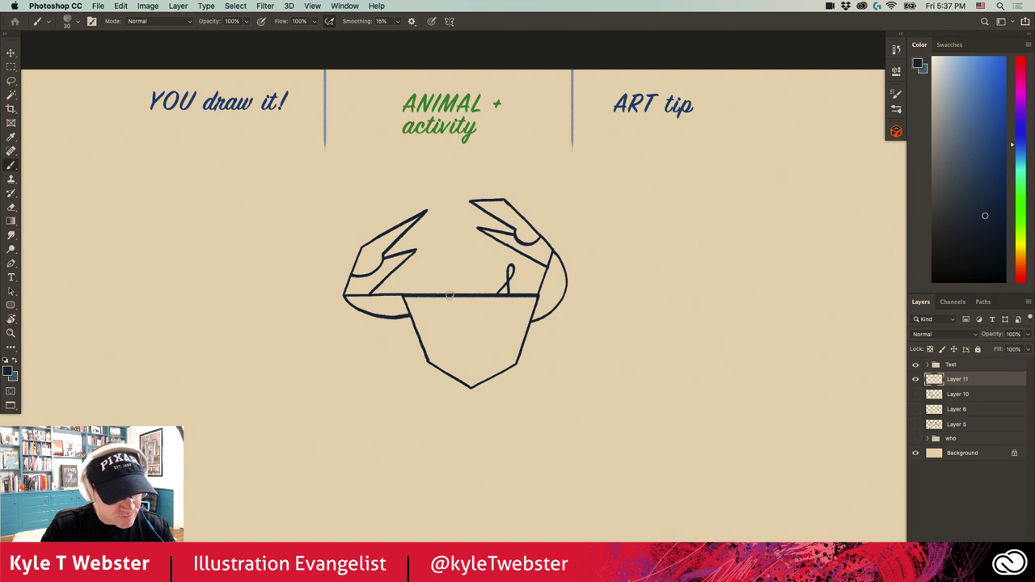
{"action": "mouse_move", "coordinate": [449, 295]}
{"action": "left_mouse_down"}
{"action": "mouse_move", "coordinate": [438, 265]}
{"action": "mouse_move", "coordinate": [435, 297]}
{"action": "left_mouse_up"}
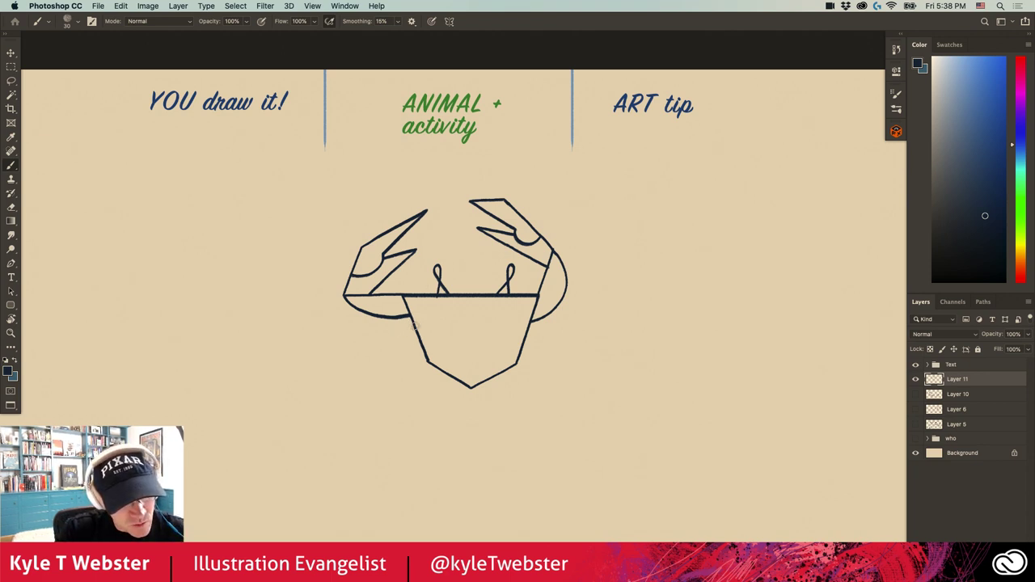
- Draw the crab's upper left leg with a joint, tapering down to a point
{"action": "left_click_drag", "start_coordinate": [414, 327], "coordinate": [357, 339]}
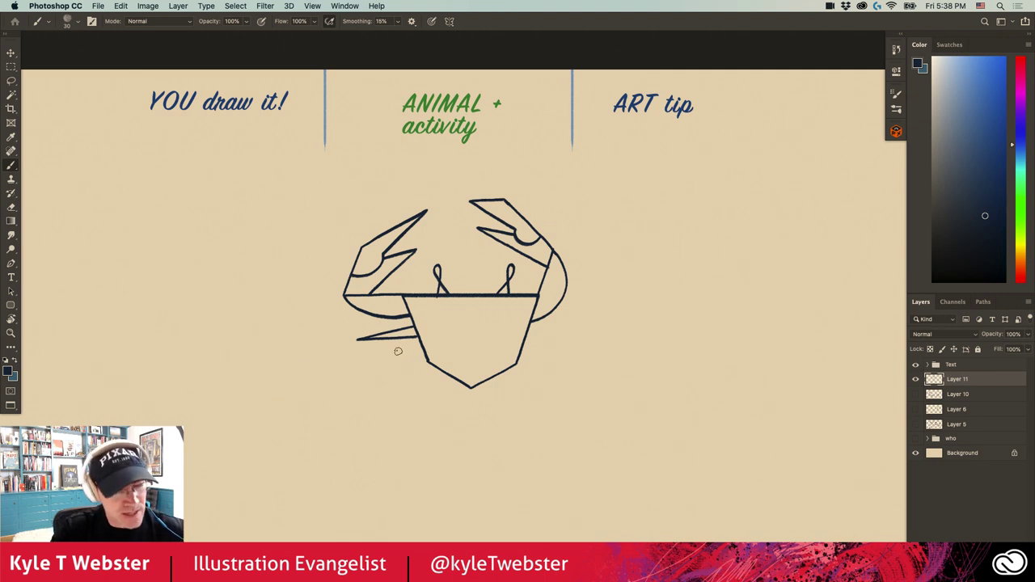
{"action": "left_click_drag", "start_coordinate": [422, 345], "coordinate": [366, 360]}
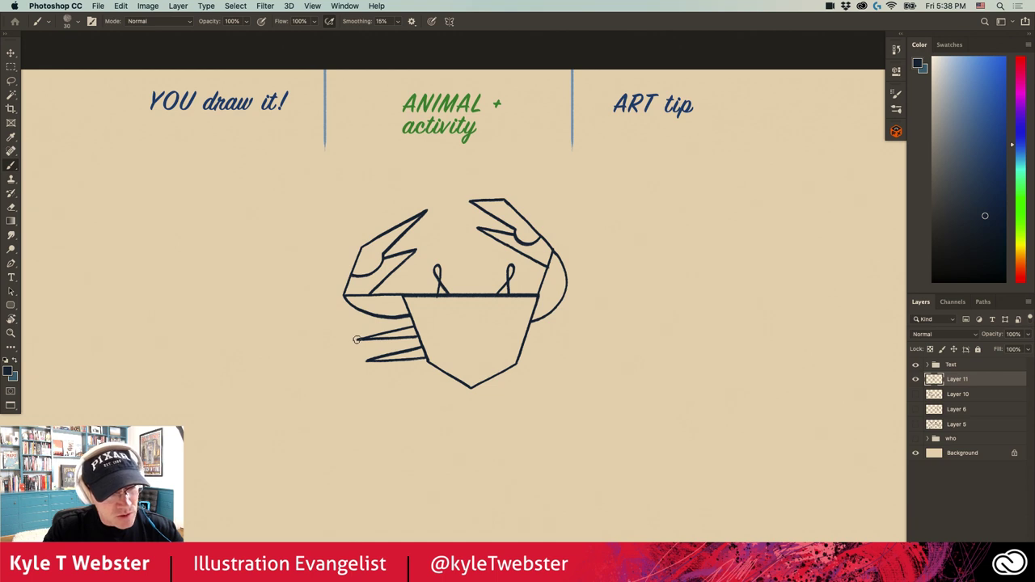
{"action": "mouse_move", "coordinate": [342, 356]}
{"action": "left_mouse_down"}
{"action": "mouse_move", "coordinate": [361, 341]}
{"action": "mouse_move", "coordinate": [345, 356]}
{"action": "left_mouse_up"}
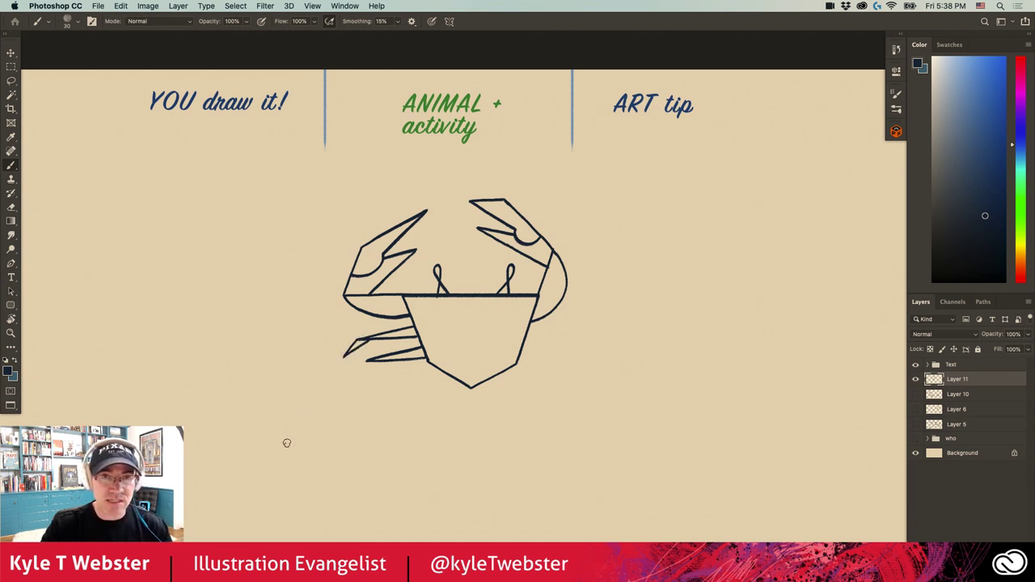
{"action": "left_click_drag", "start_coordinate": [368, 359], "coordinate": [359, 381]}
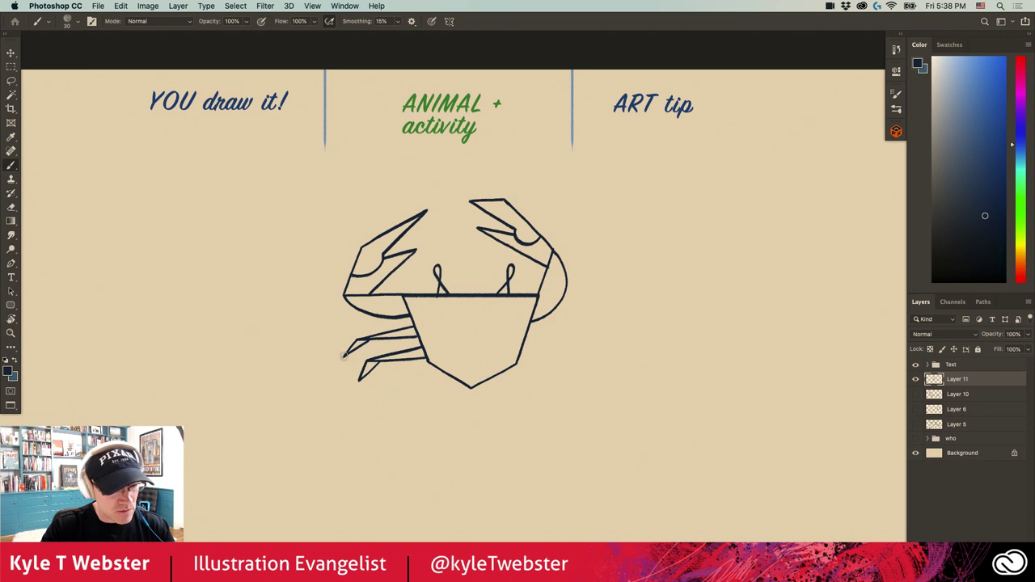
{"action": "mouse_move", "coordinate": [344, 354]}
{"action": "left_mouse_down"}
{"action": "mouse_move", "coordinate": [344, 377]}
{"action": "mouse_move", "coordinate": [369, 405]}
{"action": "left_mouse_up"}
{"action": "left_click_drag", "start_coordinate": [371, 369], "coordinate": [368, 406]}
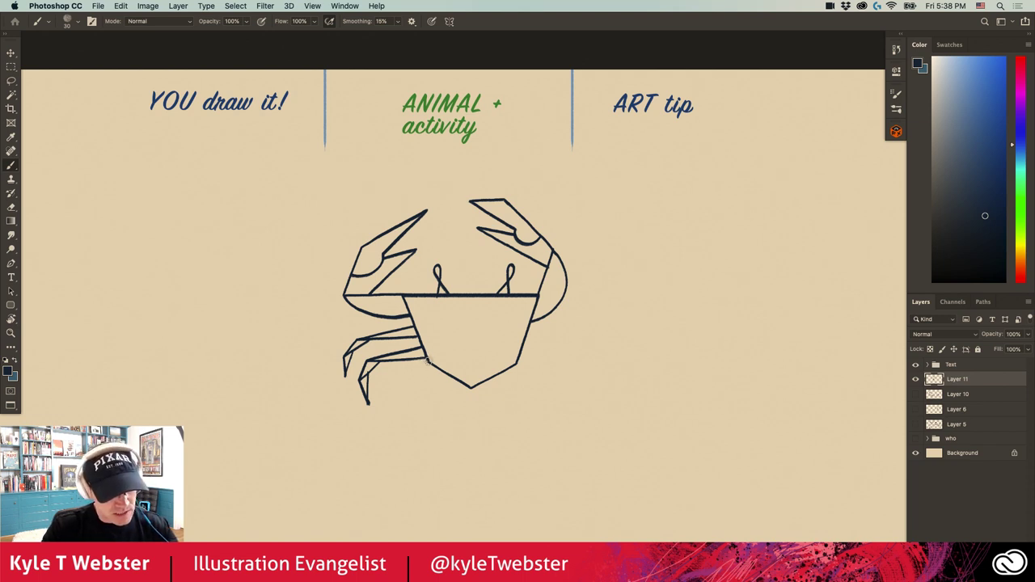
- Add a lower left leg ending in a pointed foot, and start the first right leg
{"action": "left_click_drag", "start_coordinate": [428, 363], "coordinate": [396, 394]}
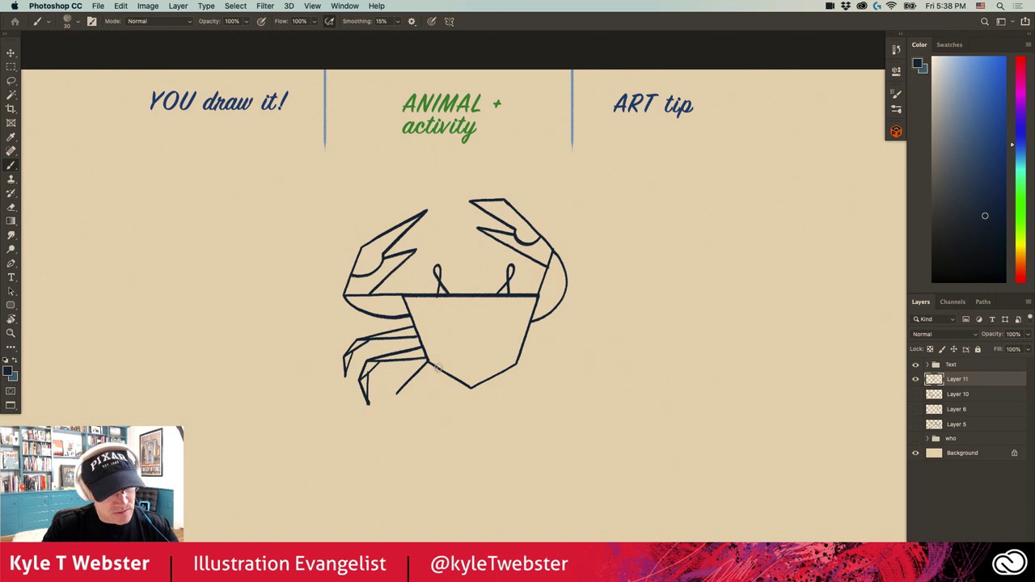
{"action": "left_click_drag", "start_coordinate": [439, 368], "coordinate": [395, 396]}
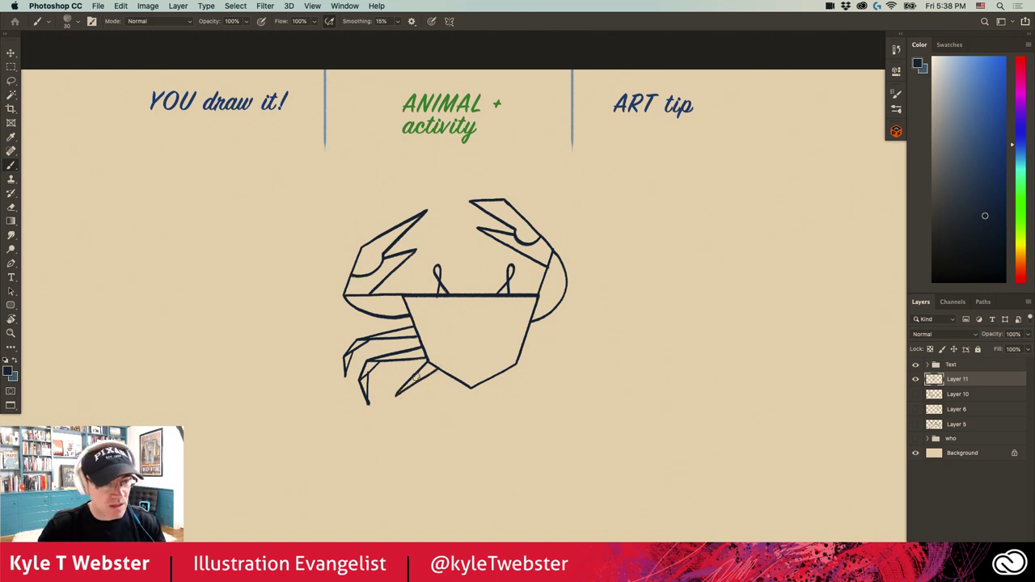
{"action": "left_click_drag", "start_coordinate": [396, 395], "coordinate": [409, 420]}
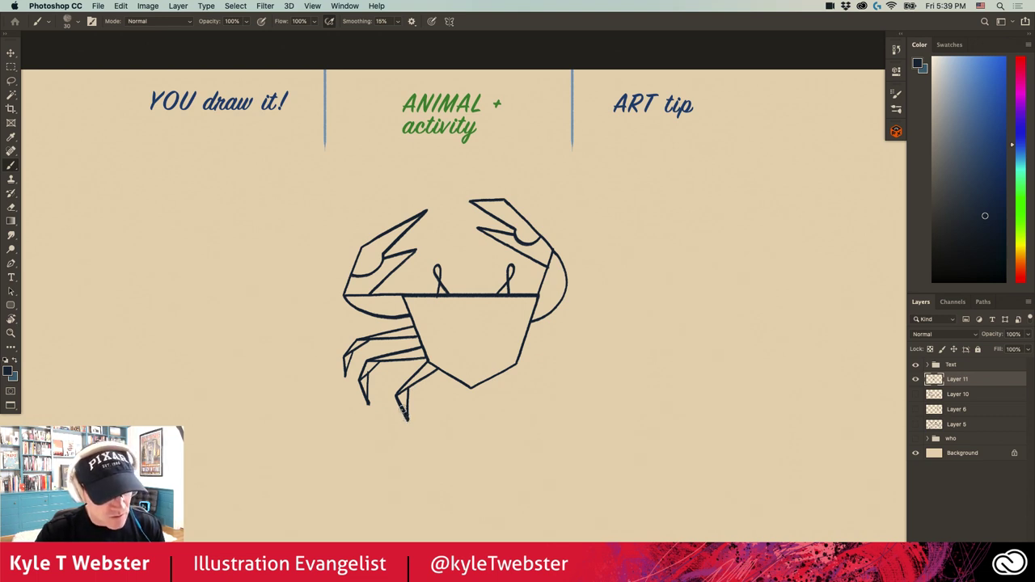
{"action": "left_click_drag", "start_coordinate": [404, 411], "coordinate": [434, 433]}
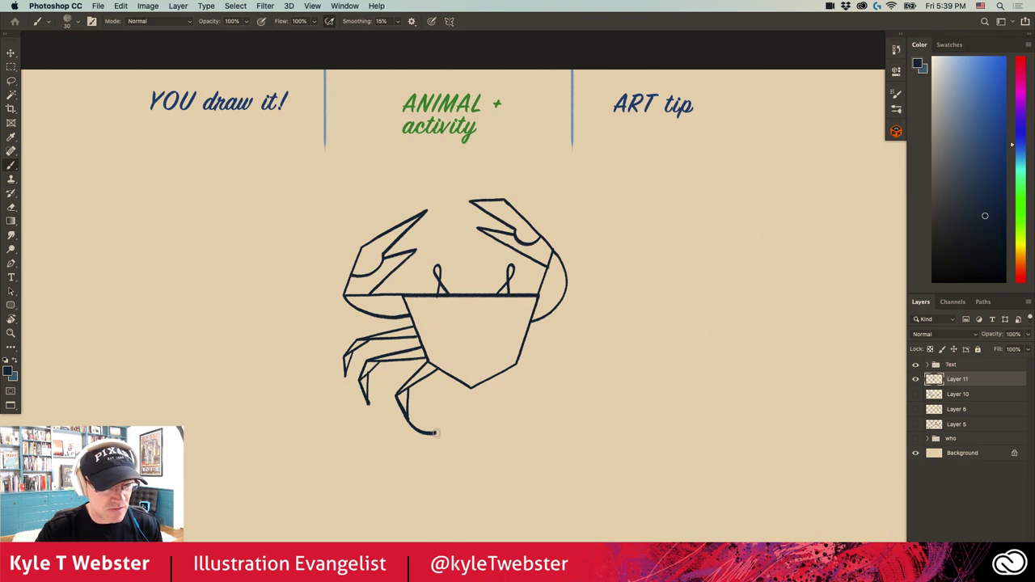
{"action": "left_click_drag", "start_coordinate": [434, 433], "coordinate": [408, 410]}
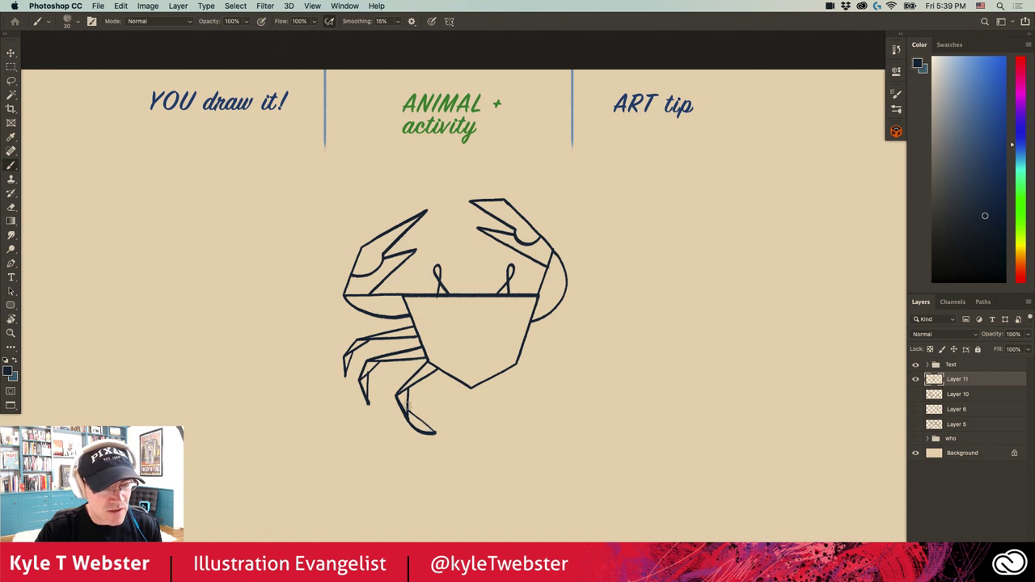
{"action": "left_click_drag", "start_coordinate": [430, 424], "coordinate": [404, 391]}
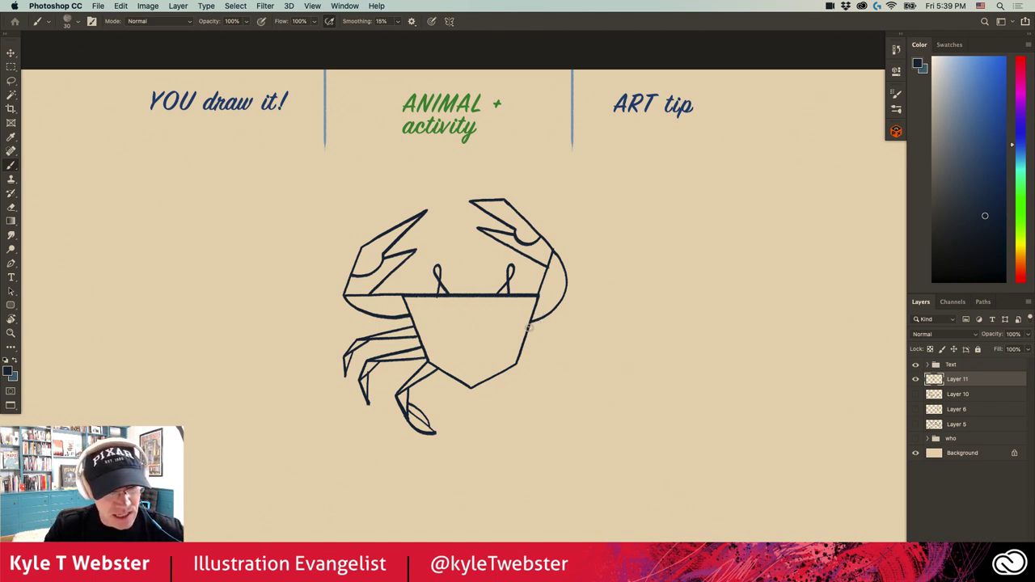
{"action": "mouse_move", "coordinate": [528, 327]}
{"action": "left_mouse_down"}
{"action": "mouse_move", "coordinate": [587, 338]}
{"action": "mouse_move", "coordinate": [524, 341]}
{"action": "mouse_move", "coordinate": [583, 358]}
{"action": "mouse_move", "coordinate": [518, 366]}
{"action": "mouse_move", "coordinate": [552, 395]}
{"action": "left_mouse_up"}
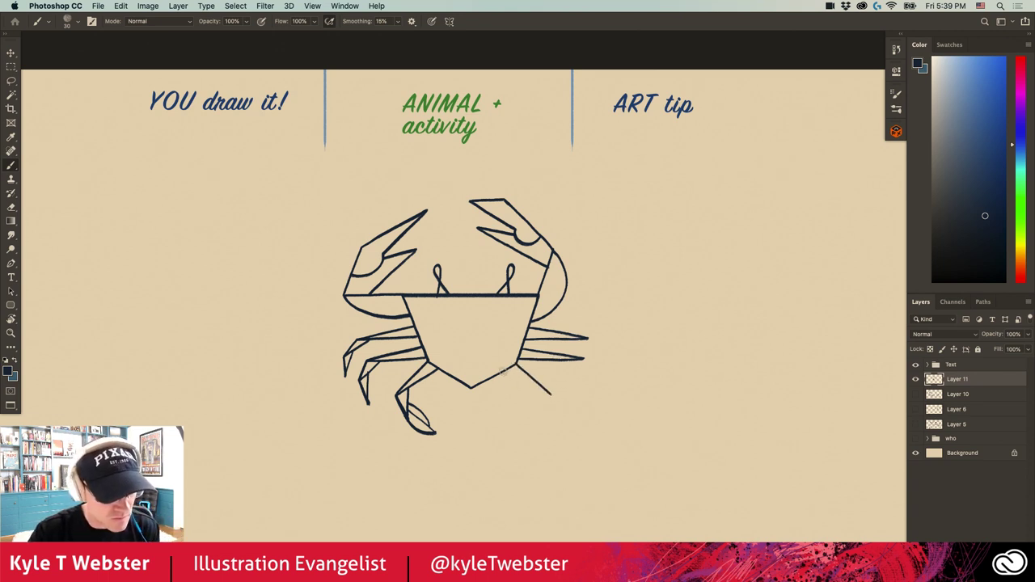
- Draw the lower and upper right legs, each tapering to a point, plus the right foot
{"action": "left_click_drag", "start_coordinate": [502, 371], "coordinate": [553, 396]}
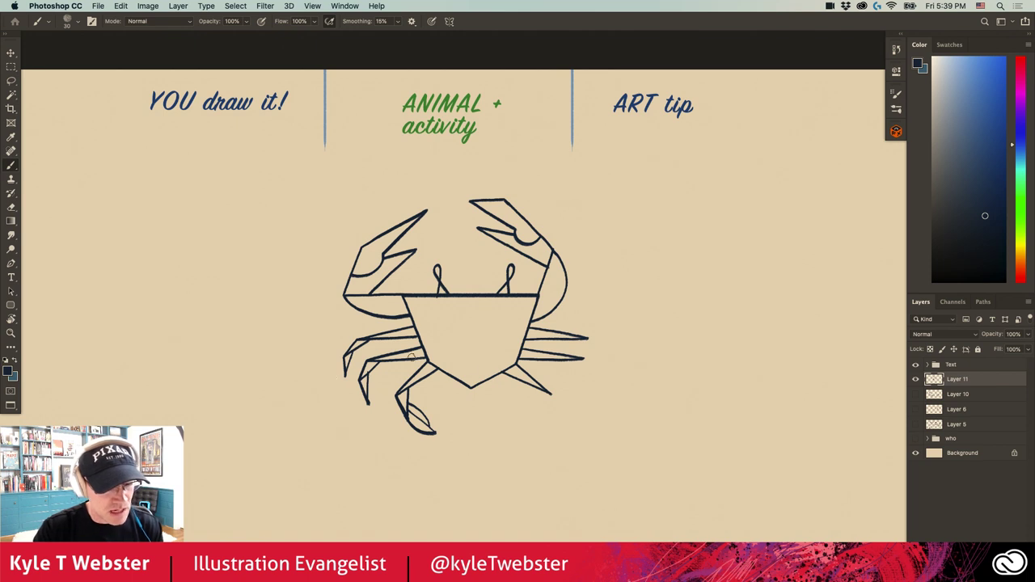
{"action": "mouse_move", "coordinate": [536, 386]}
{"action": "left_mouse_down"}
{"action": "mouse_move", "coordinate": [542, 420]}
{"action": "mouse_move", "coordinate": [512, 437]}
{"action": "mouse_move", "coordinate": [540, 407]}
{"action": "mouse_move", "coordinate": [517, 434]}
{"action": "left_mouse_up"}
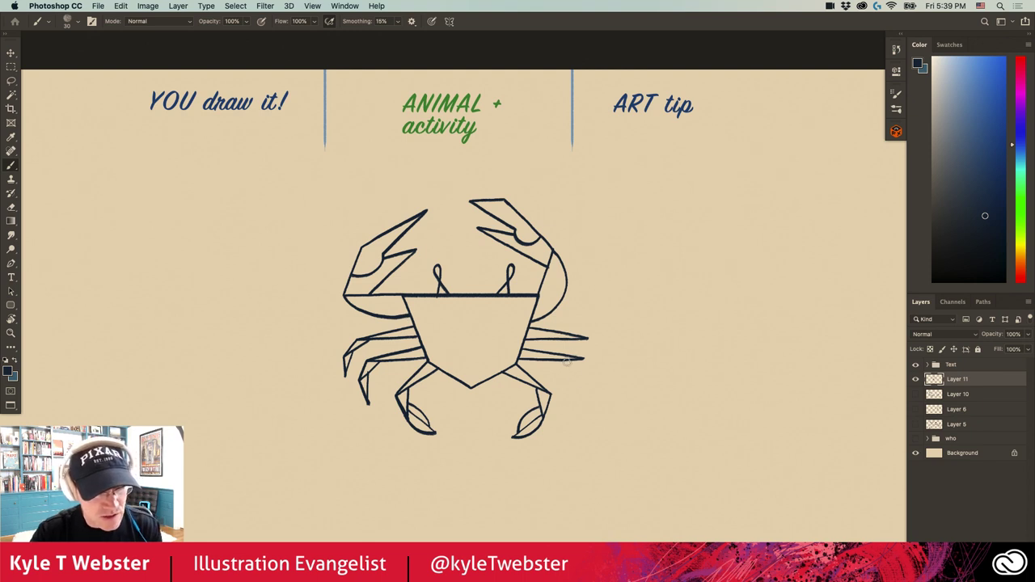
{"action": "mouse_move", "coordinate": [568, 363]}
{"action": "left_mouse_down"}
{"action": "mouse_move", "coordinate": [589, 389]}
{"action": "mouse_move", "coordinate": [574, 408]}
{"action": "left_mouse_up"}
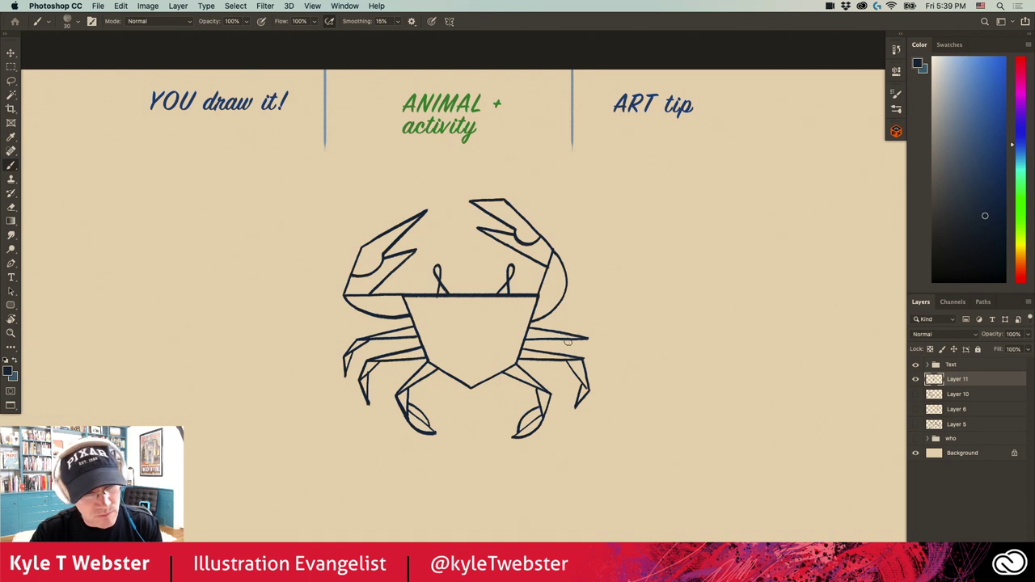
{"action": "left_click_drag", "start_coordinate": [584, 338], "coordinate": [596, 371]}
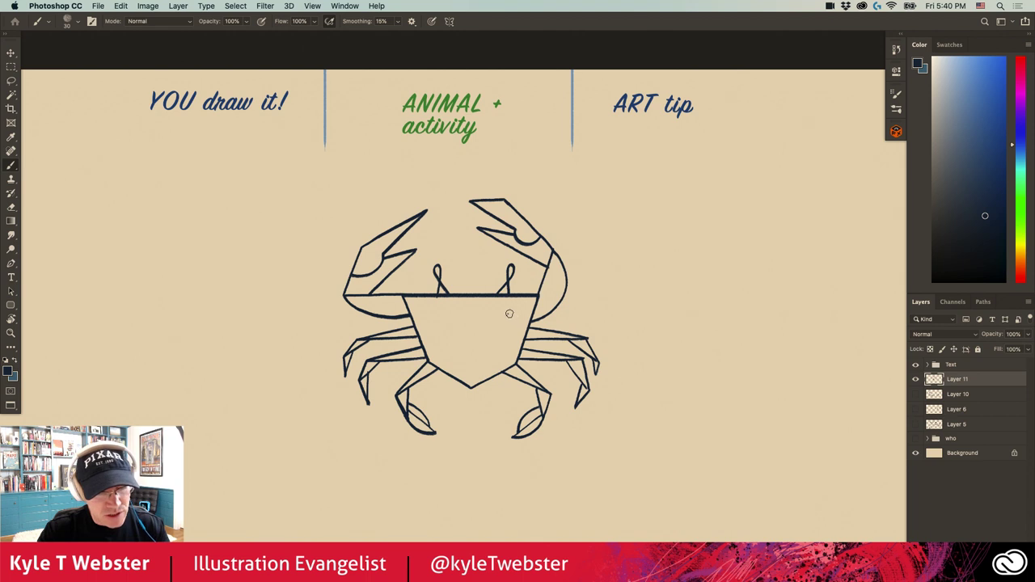
- Dab two short curved speckle marks inside the crab's shell
{"action": "mouse_move", "coordinate": [509, 314]}
{"action": "left_mouse_down"}
{"action": "mouse_move", "coordinate": [510, 339]}
{"action": "mouse_move", "coordinate": [483, 344]}
{"action": "left_mouse_up"}
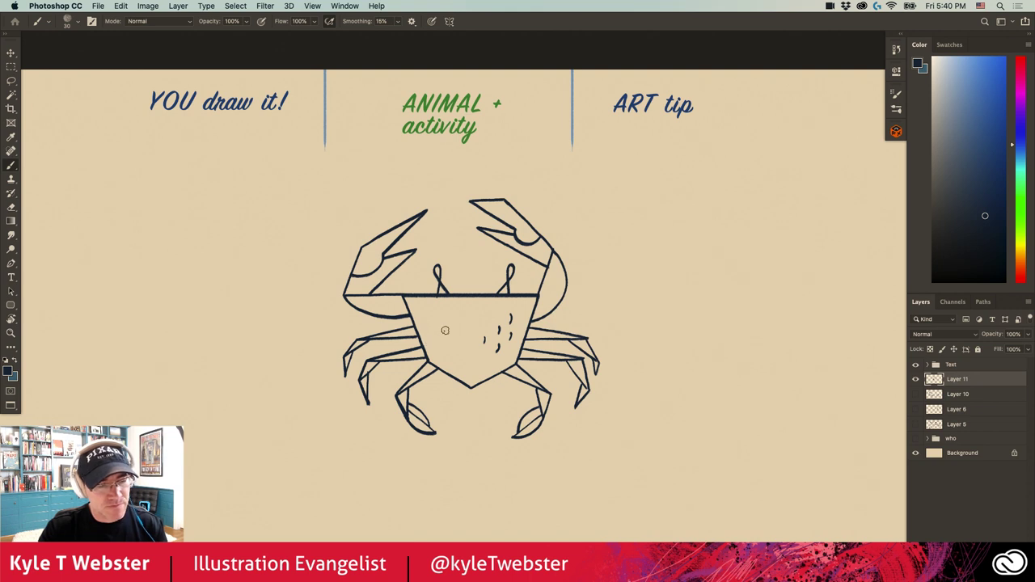
{"action": "mouse_move", "coordinate": [454, 345]}
{"action": "left_mouse_down"}
{"action": "mouse_move", "coordinate": [454, 356]}
{"action": "mouse_move", "coordinate": [431, 338]}
{"action": "mouse_move", "coordinate": [452, 329]}
{"action": "mouse_move", "coordinate": [439, 320]}
{"action": "left_mouse_up"}
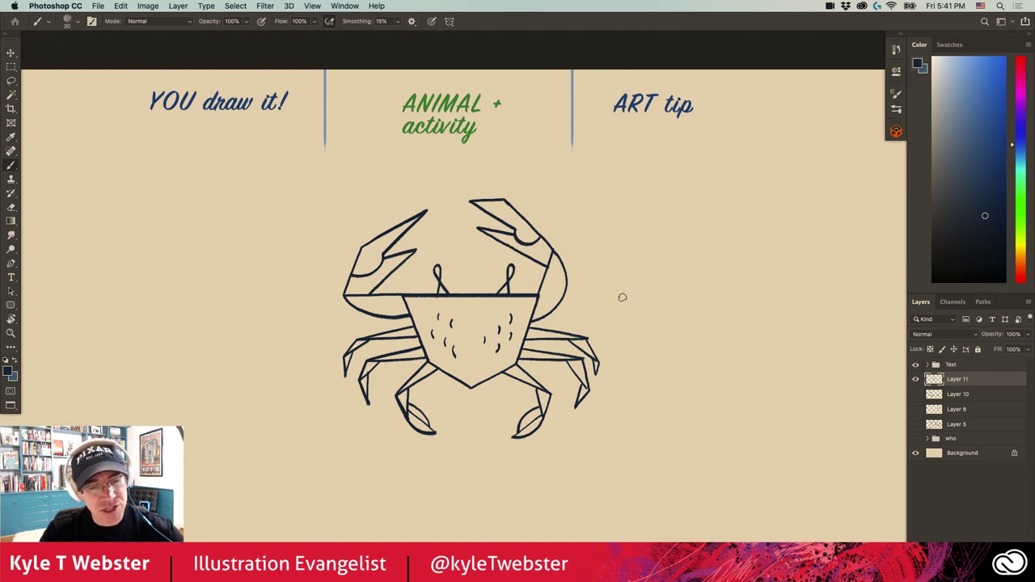
- Sketch a looped fan-shaped shell right of the crab and a bumpy clump to its left
{"action": "mouse_move", "coordinate": [652, 296]}
{"action": "left_mouse_down"}
{"action": "mouse_move", "coordinate": [616, 302]}
{"action": "mouse_move", "coordinate": [613, 270]}
{"action": "left_mouse_up"}
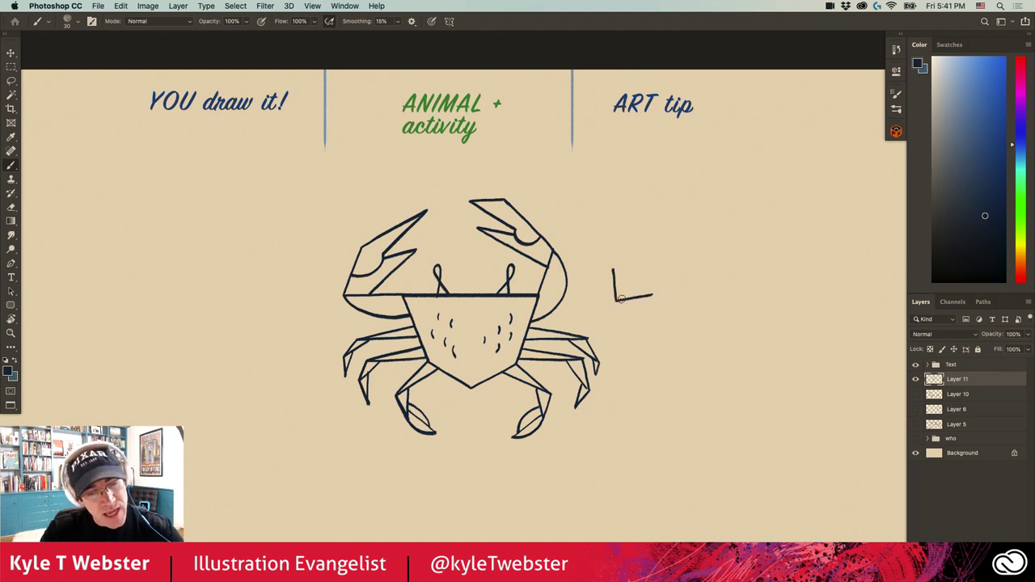
{"action": "mouse_move", "coordinate": [615, 293]}
{"action": "left_mouse_down"}
{"action": "mouse_move", "coordinate": [608, 315]}
{"action": "mouse_move", "coordinate": [619, 311]}
{"action": "left_mouse_up"}
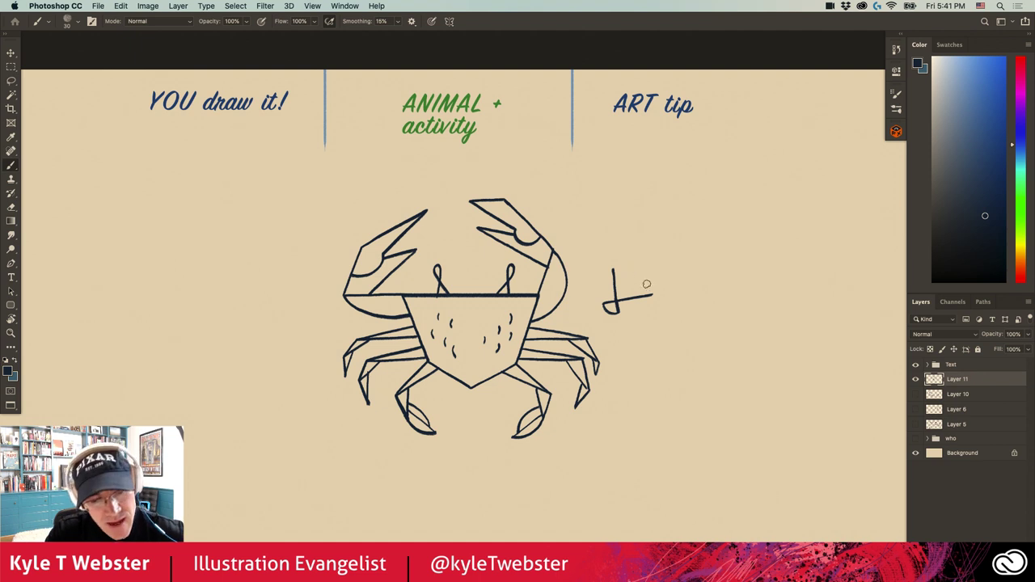
{"action": "mouse_move", "coordinate": [652, 296]}
{"action": "left_mouse_down"}
{"action": "mouse_move", "coordinate": [652, 284]}
{"action": "mouse_move", "coordinate": [623, 265]}
{"action": "mouse_move", "coordinate": [613, 269]}
{"action": "mouse_move", "coordinate": [614, 299]}
{"action": "mouse_move", "coordinate": [628, 274]}
{"action": "left_mouse_up"}
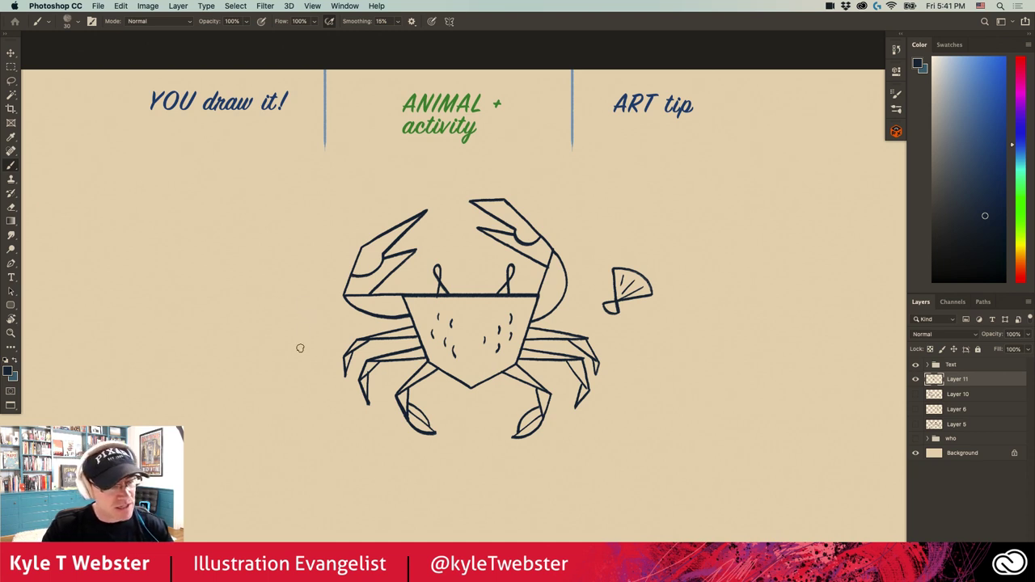
{"action": "mouse_move", "coordinate": [312, 317]}
{"action": "left_mouse_down"}
{"action": "mouse_move", "coordinate": [306, 349]}
{"action": "mouse_move", "coordinate": [273, 347]}
{"action": "left_mouse_up"}
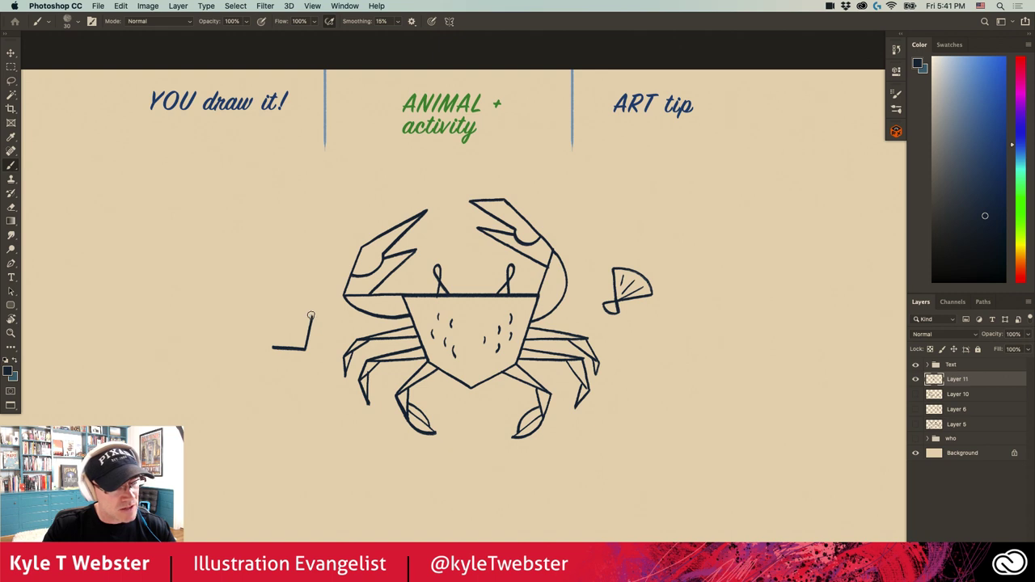
{"action": "mouse_move", "coordinate": [311, 317]}
{"action": "left_mouse_down"}
{"action": "mouse_move", "coordinate": [283, 324]}
{"action": "mouse_move", "coordinate": [265, 348]}
{"action": "mouse_move", "coordinate": [298, 337]}
{"action": "mouse_move", "coordinate": [278, 343]}
{"action": "mouse_move", "coordinate": [306, 361]}
{"action": "mouse_move", "coordinate": [317, 352]}
{"action": "mouse_move", "coordinate": [307, 346]}
{"action": "left_mouse_up"}
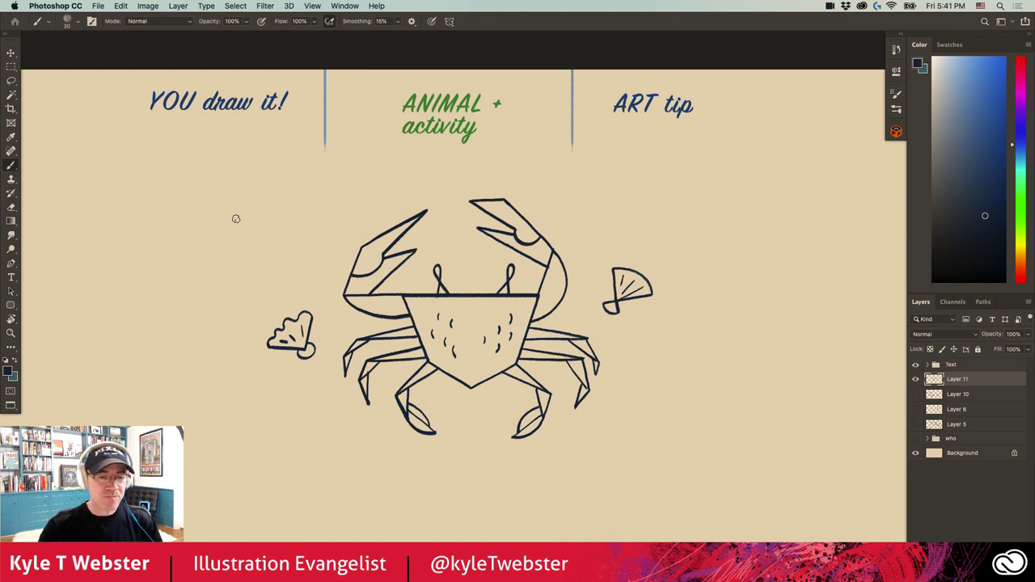
- Stamp small sand dots beside the seashell, right of the crab, and beneath its body and legs
{"action": "left_click", "coordinate": [622, 340]}
{"action": "left_click", "coordinate": [647, 338]}
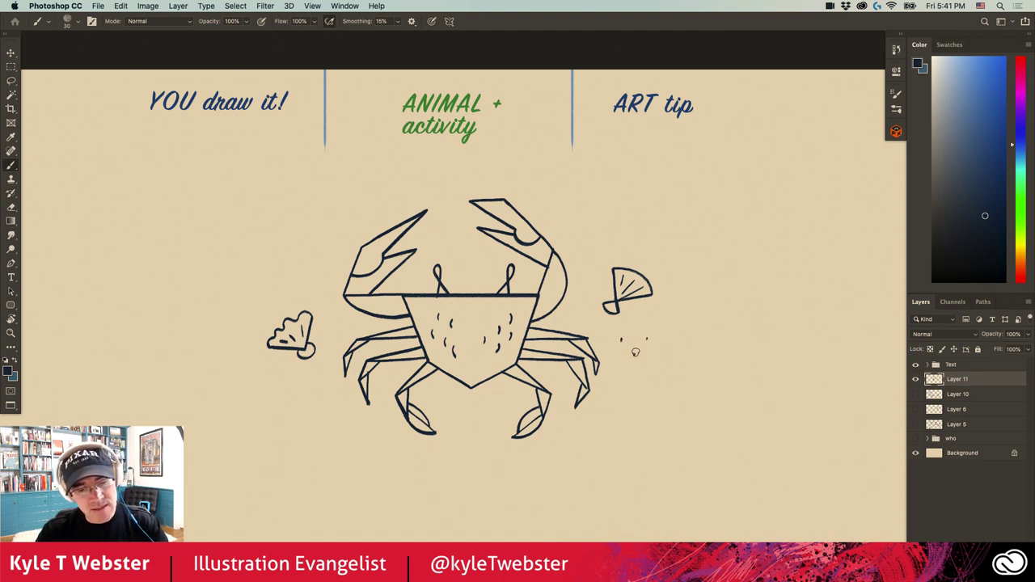
{"action": "left_click", "coordinate": [634, 330]}
{"action": "left_click", "coordinate": [661, 331]}
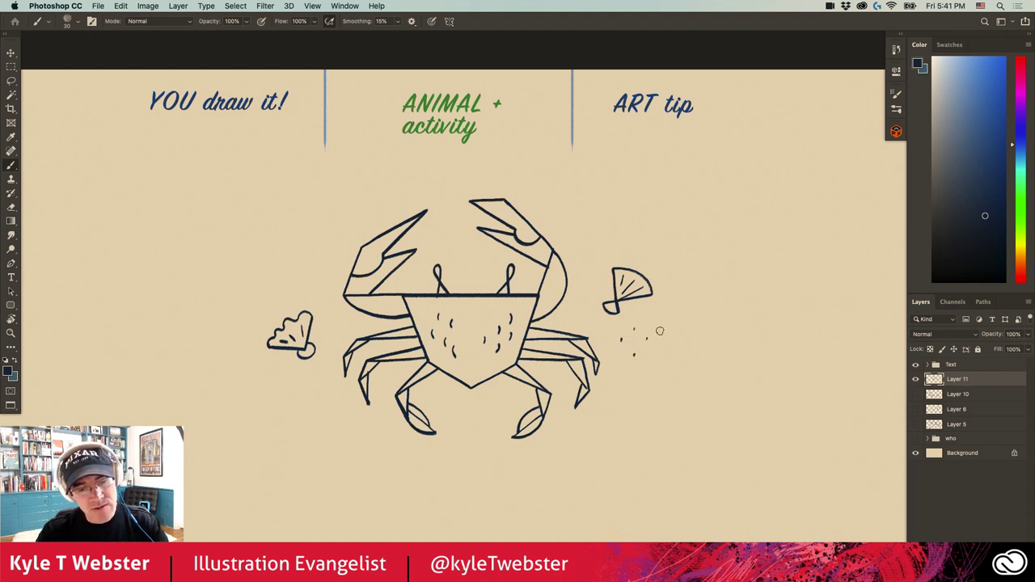
{"action": "left_click", "coordinate": [466, 415]}
{"action": "left_click", "coordinate": [458, 408]}
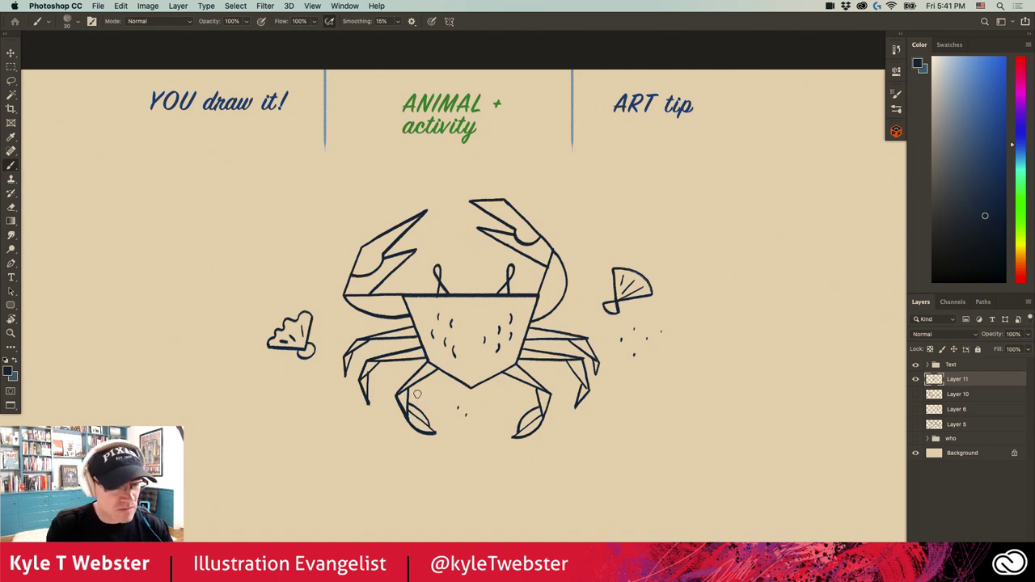
{"action": "left_click", "coordinate": [435, 396]}
{"action": "left_click", "coordinate": [385, 431]}
{"action": "left_click", "coordinate": [327, 401]}
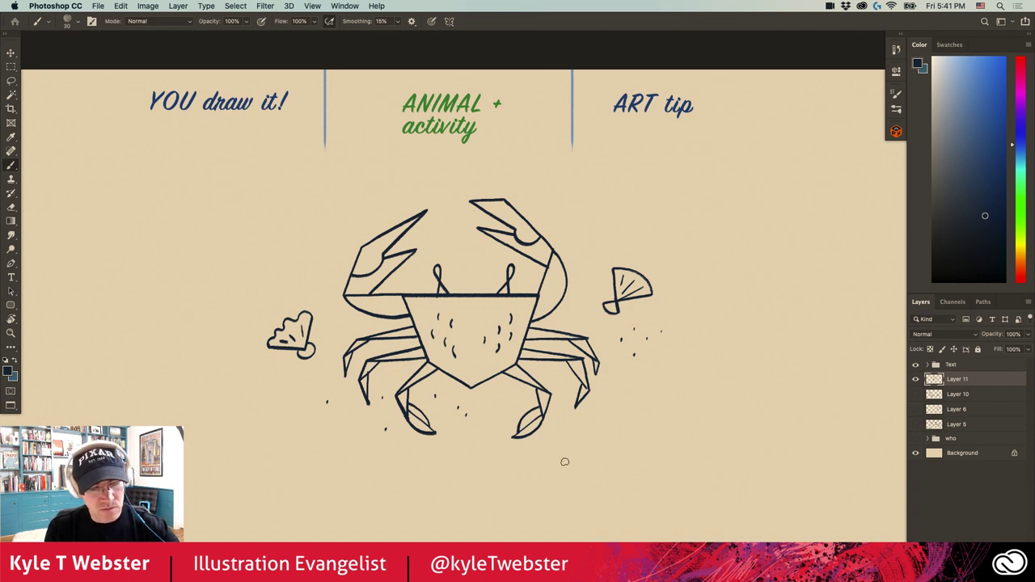
- Draw a wavy seaweed stem with two leaf loops below the crab
{"action": "mouse_move", "coordinate": [542, 467]}
{"action": "left_mouse_down"}
{"action": "mouse_move", "coordinate": [623, 433]}
{"action": "mouse_move", "coordinate": [647, 392]}
{"action": "mouse_move", "coordinate": [668, 382]}
{"action": "left_mouse_up"}
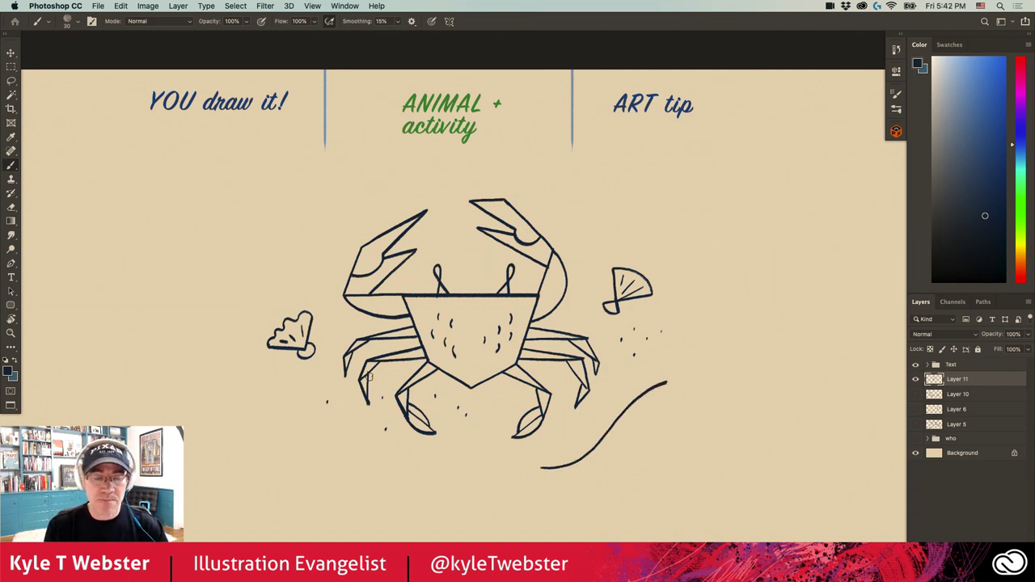
{"action": "mouse_move", "coordinate": [603, 438]}
{"action": "left_mouse_down"}
{"action": "mouse_move", "coordinate": [635, 450]}
{"action": "mouse_move", "coordinate": [627, 431]}
{"action": "mouse_move", "coordinate": [604, 438]}
{"action": "mouse_move", "coordinate": [647, 433]}
{"action": "mouse_move", "coordinate": [632, 405]}
{"action": "mouse_move", "coordinate": [659, 407]}
{"action": "mouse_move", "coordinate": [640, 398]}
{"action": "left_mouse_up"}
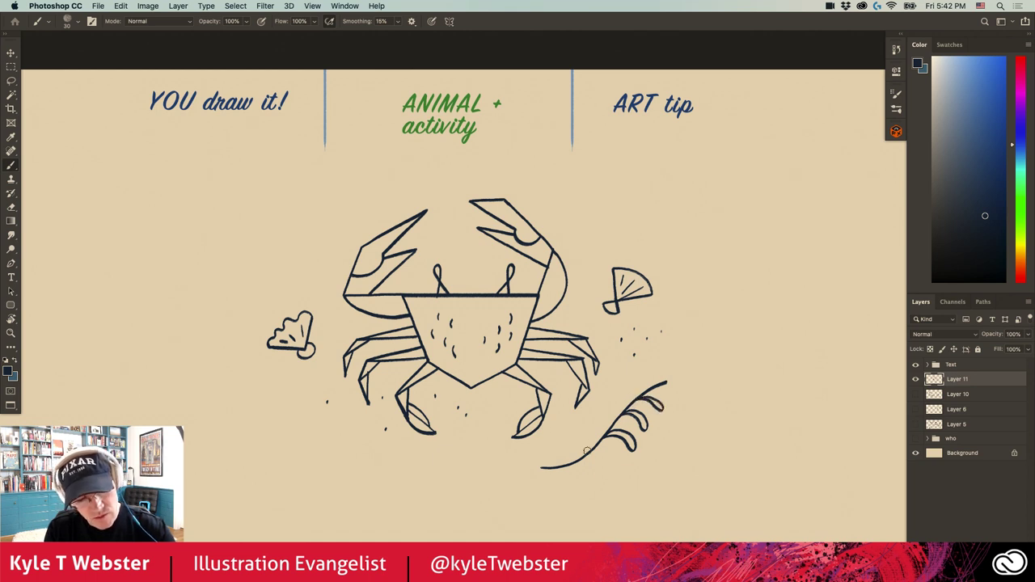
{"action": "mouse_move", "coordinate": [584, 456]}
{"action": "left_mouse_down"}
{"action": "mouse_move", "coordinate": [590, 433]}
{"action": "mouse_move", "coordinate": [576, 459]}
{"action": "left_mouse_up"}
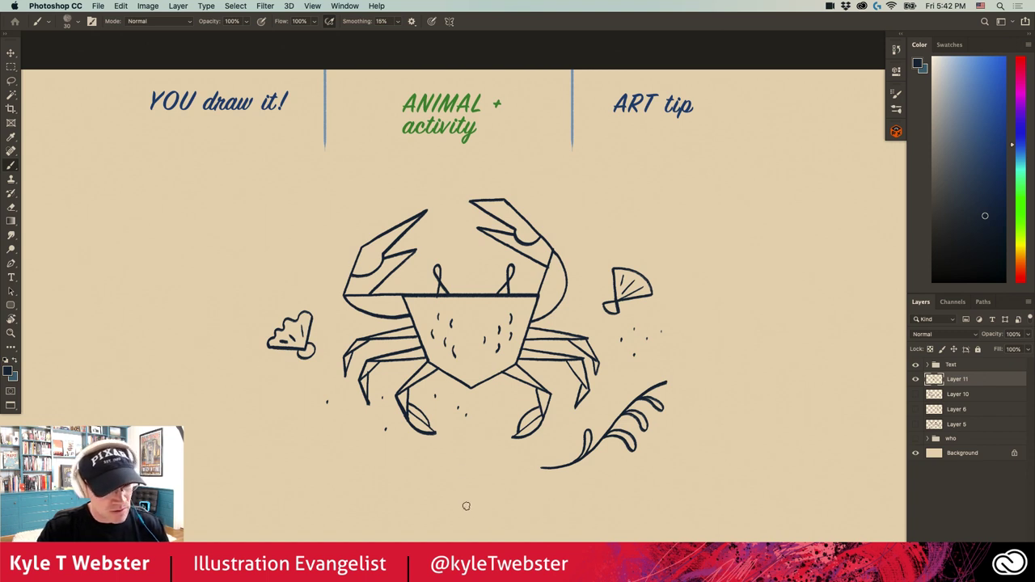
- Add three curved wave lines under the crab and a small bubble dot beside them
{"action": "mouse_move", "coordinate": [478, 518]}
{"action": "left_mouse_down"}
{"action": "mouse_move", "coordinate": [447, 484]}
{"action": "mouse_move", "coordinate": [410, 481]}
{"action": "mouse_move", "coordinate": [279, 428]}
{"action": "left_mouse_up"}
{"action": "mouse_move", "coordinate": [401, 458]}
{"action": "left_mouse_down"}
{"action": "mouse_move", "coordinate": [470, 472]}
{"action": "mouse_move", "coordinate": [522, 523]}
{"action": "left_mouse_up"}
{"action": "mouse_move", "coordinate": [459, 528]}
{"action": "left_mouse_down"}
{"action": "mouse_move", "coordinate": [364, 490]}
{"action": "mouse_move", "coordinate": [347, 470]}
{"action": "left_mouse_up"}
{"action": "left_click", "coordinate": [325, 467]}
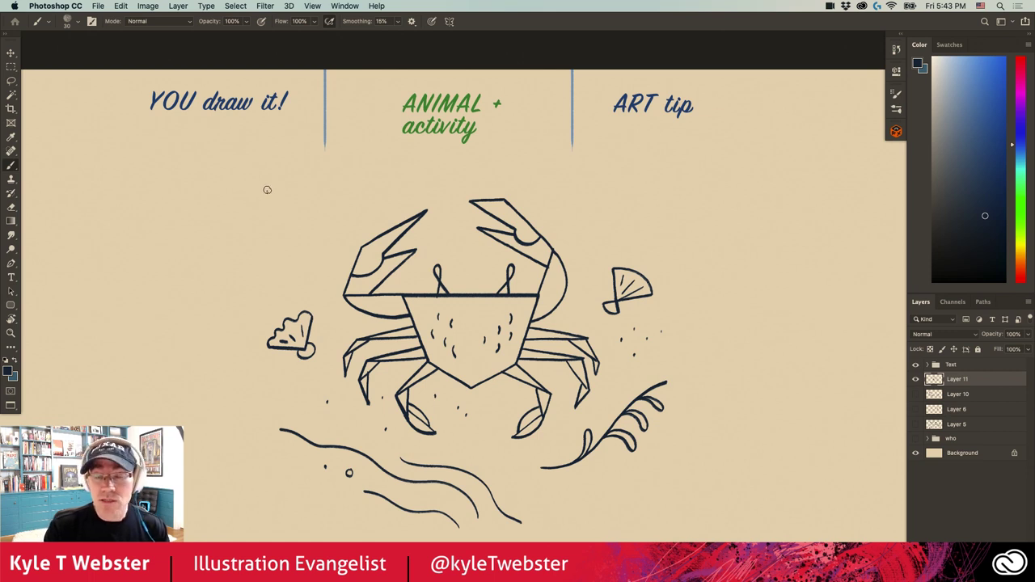
- Free-transform the crab to about 87% size, shifting it right and up, and commit
{"action": "key", "text": "super+t"}
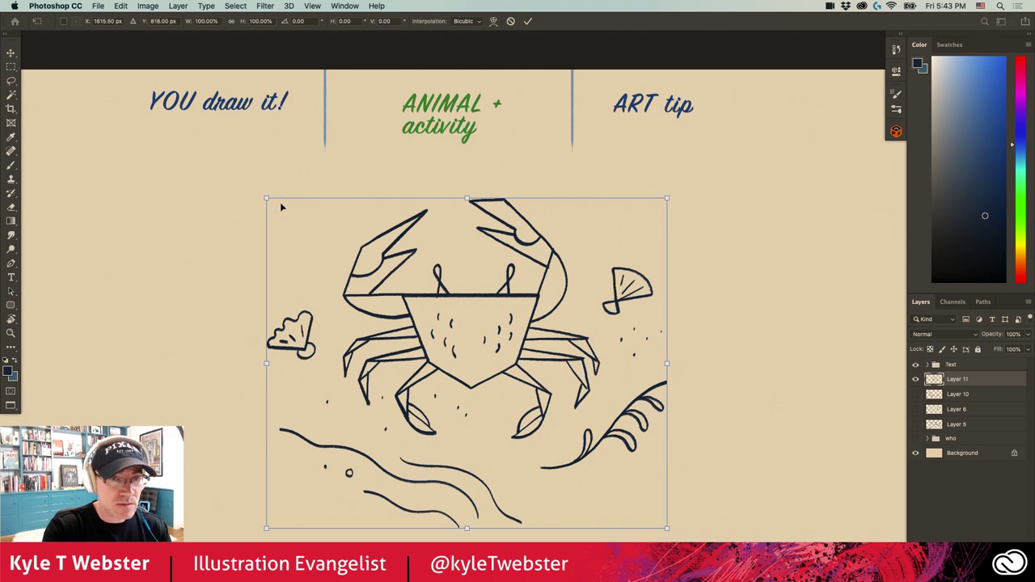
{"action": "left_click_drag", "start_coordinate": [266, 197], "coordinate": [339, 252]}
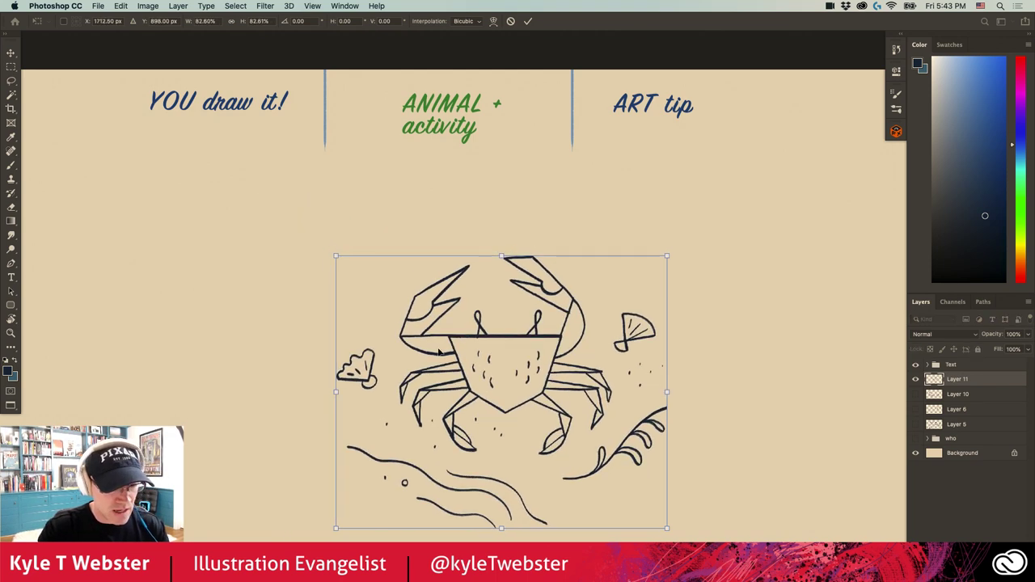
{"action": "left_click_drag", "start_coordinate": [445, 341], "coordinate": [656, 302]}
{"action": "key", "text": "Return"}
- Nudge the crab slightly right and down with the Move tool
{"action": "key", "text": "b"}
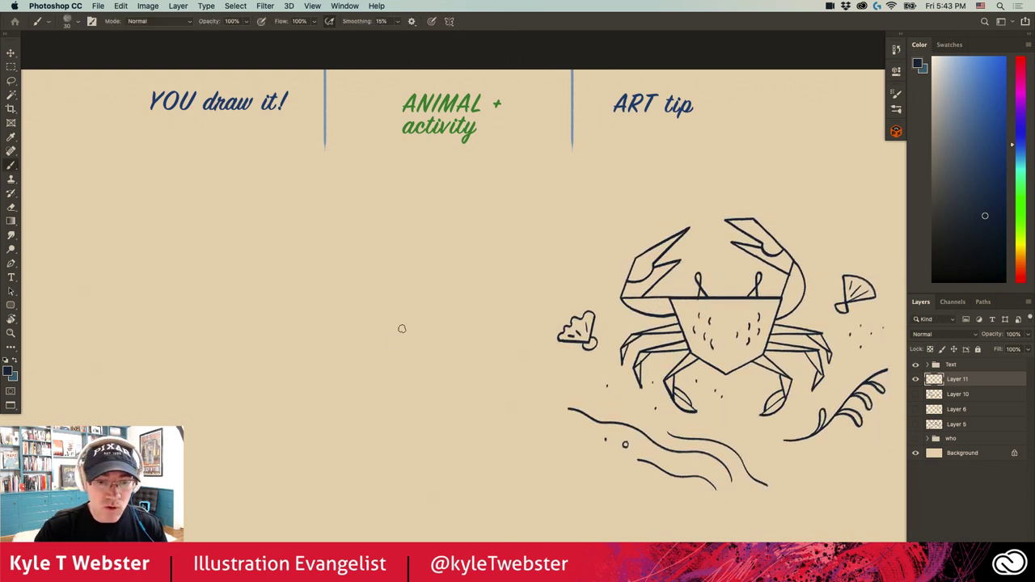
{"action": "left_click_drag", "start_coordinate": [391, 354], "coordinate": [351, 312]}
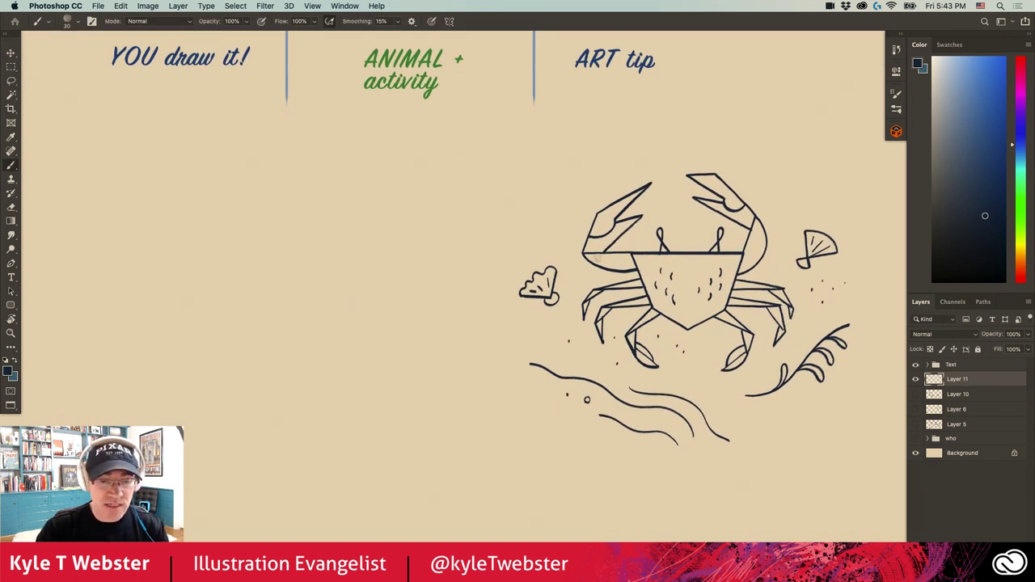
{"action": "key", "text": "v"}
{"action": "left_click_drag", "start_coordinate": [617, 273], "coordinate": [635, 292]}
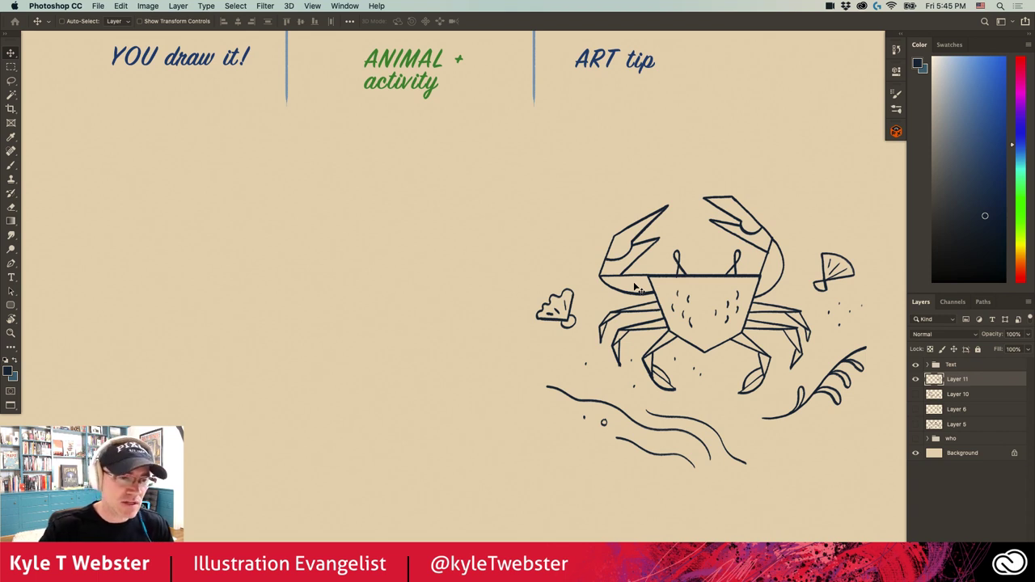
- Set the brush colour to light blue and add a new empty layer for the sketch
{"action": "key", "text": "b"}
{"action": "left_click_drag", "start_coordinate": [337, 298], "coordinate": [390, 305]}
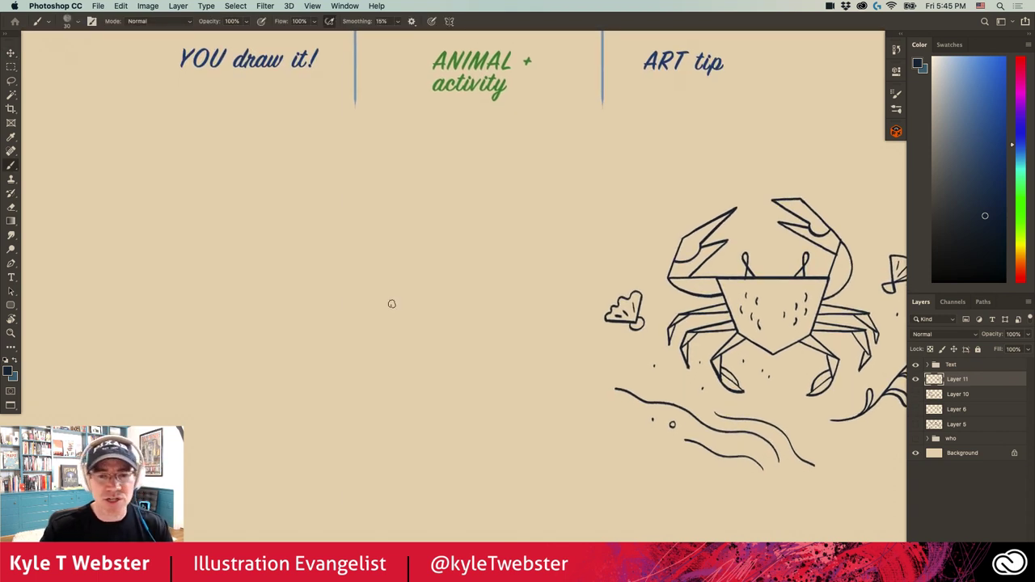
{"action": "left_click", "coordinate": [967, 76]}
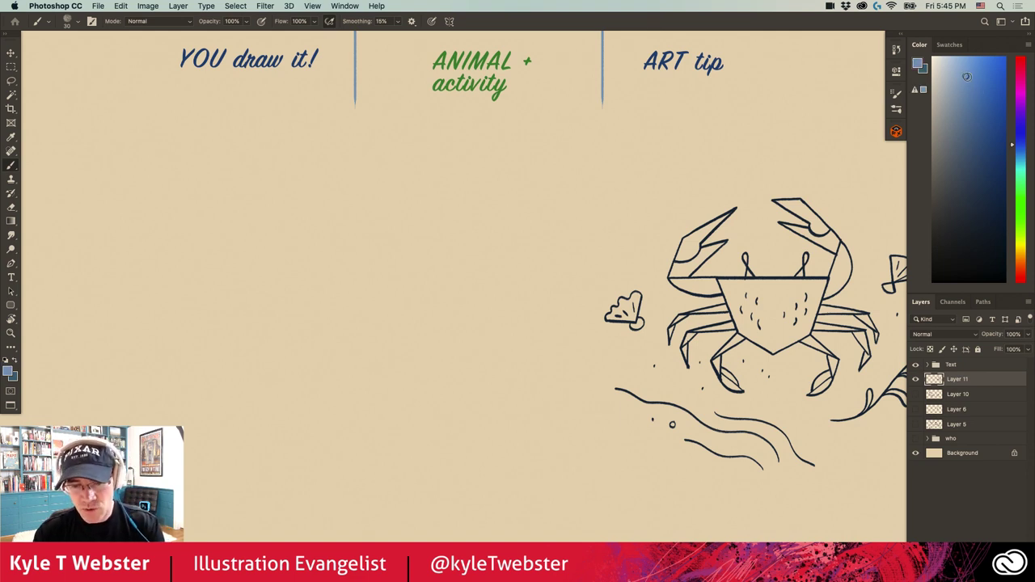
{"action": "key", "text": "super+shift+alt+n"}
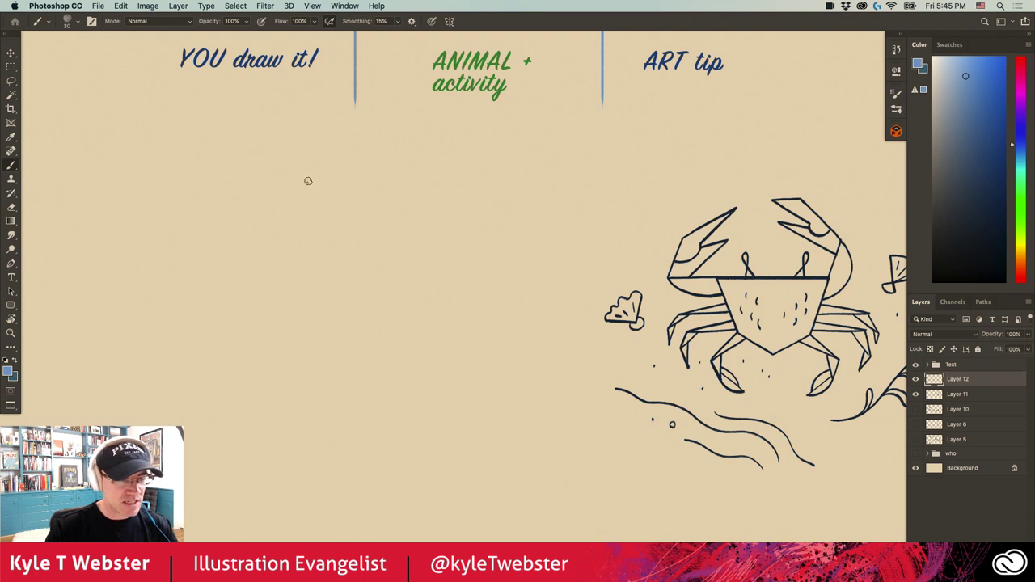
{"action": "left_click_drag", "start_coordinate": [342, 336], "coordinate": [352, 332]}
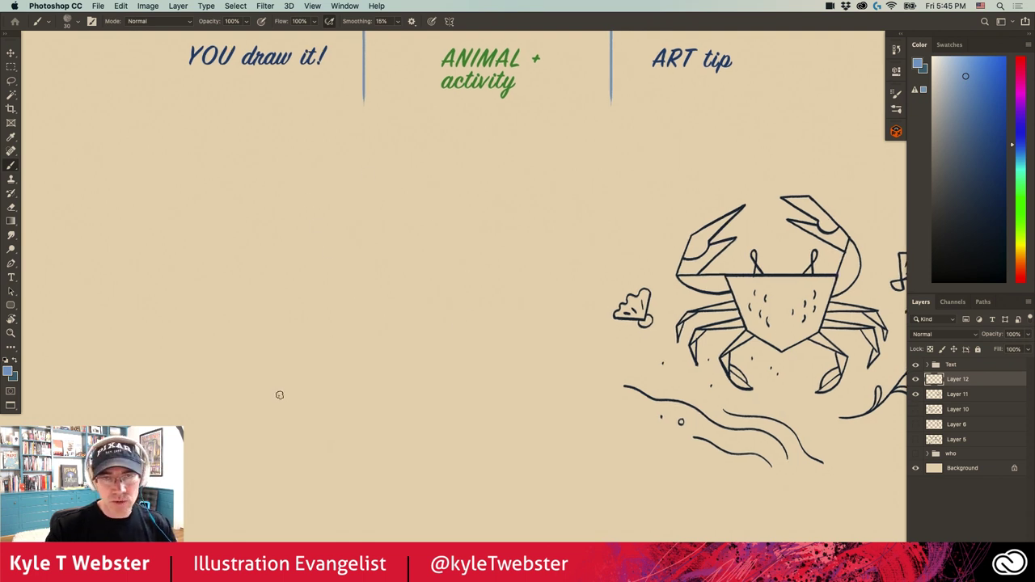
- Sketch the kangaroo's curved body, lower leg, foot and back line in light blue
{"action": "mouse_move", "coordinate": [453, 308]}
{"action": "left_mouse_down"}
{"action": "mouse_move", "coordinate": [399, 189]}
{"action": "mouse_move", "coordinate": [339, 184]}
{"action": "mouse_move", "coordinate": [323, 289]}
{"action": "left_mouse_up"}
{"action": "left_click_drag", "start_coordinate": [402, 201], "coordinate": [433, 294]}
{"action": "mouse_move", "coordinate": [417, 242]}
{"action": "left_mouse_down"}
{"action": "mouse_move", "coordinate": [359, 191]}
{"action": "mouse_move", "coordinate": [326, 287]}
{"action": "left_mouse_up"}
{"action": "mouse_move", "coordinate": [420, 342]}
{"action": "left_mouse_down"}
{"action": "mouse_move", "coordinate": [357, 356]}
{"action": "mouse_move", "coordinate": [353, 340]}
{"action": "mouse_move", "coordinate": [321, 340]}
{"action": "mouse_move", "coordinate": [364, 420]}
{"action": "left_mouse_up"}
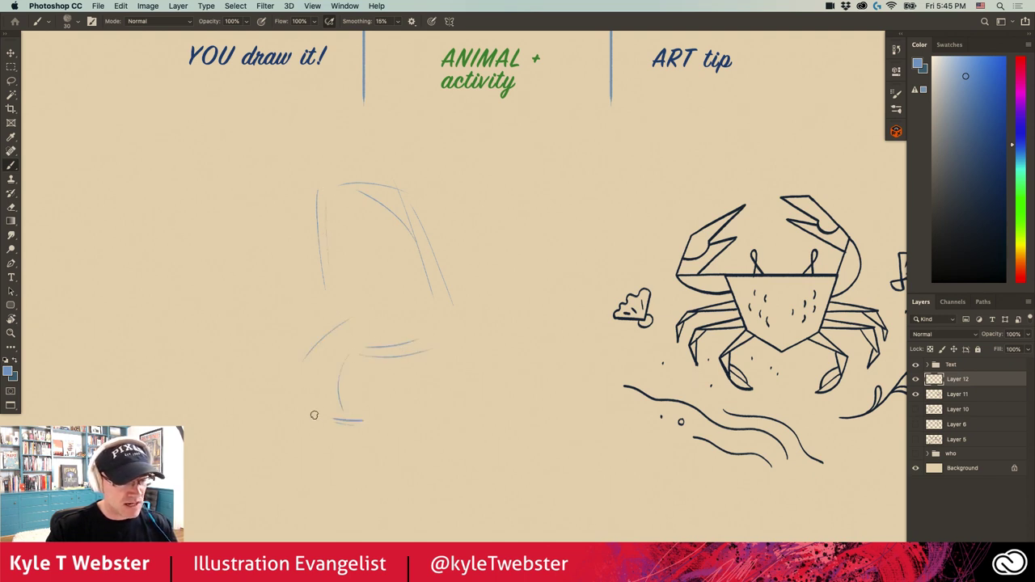
{"action": "left_click_drag", "start_coordinate": [346, 368], "coordinate": [340, 408]}
{"action": "left_click_drag", "start_coordinate": [327, 317], "coordinate": [375, 315]}
{"action": "mouse_move", "coordinate": [356, 408]}
{"action": "left_mouse_down"}
{"action": "mouse_move", "coordinate": [369, 419]}
{"action": "mouse_move", "coordinate": [353, 446]}
{"action": "left_mouse_up"}
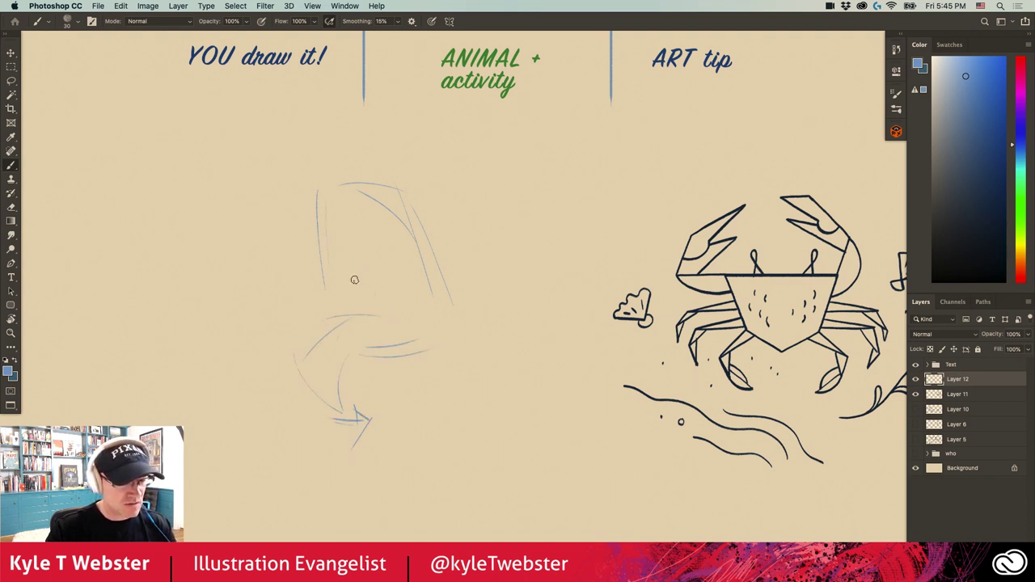
{"action": "left_click_drag", "start_coordinate": [434, 279], "coordinate": [409, 353]}
{"action": "left_click_drag", "start_coordinate": [393, 207], "coordinate": [414, 249]}
{"action": "mouse_move", "coordinate": [346, 181]}
{"action": "left_mouse_down"}
{"action": "mouse_move", "coordinate": [347, 254]}
{"action": "mouse_move", "coordinate": [332, 280]}
{"action": "left_mouse_up"}
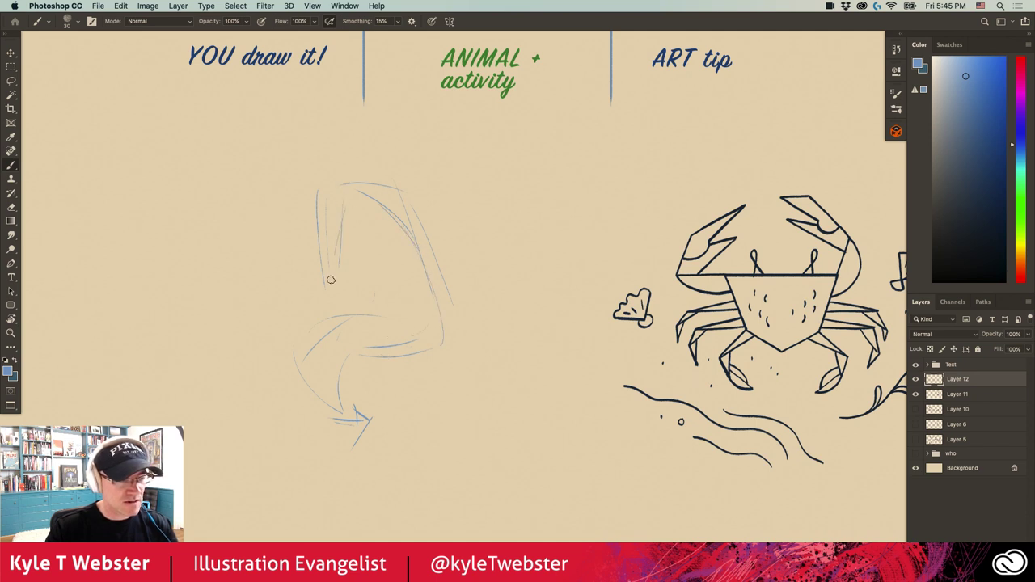
{"action": "mouse_move", "coordinate": [404, 230]}
{"action": "left_mouse_down"}
{"action": "mouse_move", "coordinate": [304, 150]}
{"action": "mouse_move", "coordinate": [313, 156]}
{"action": "mouse_move", "coordinate": [310, 129]}
{"action": "mouse_move", "coordinate": [294, 164]}
{"action": "mouse_move", "coordinate": [287, 147]}
{"action": "mouse_move", "coordinate": [285, 191]}
{"action": "left_mouse_up"}
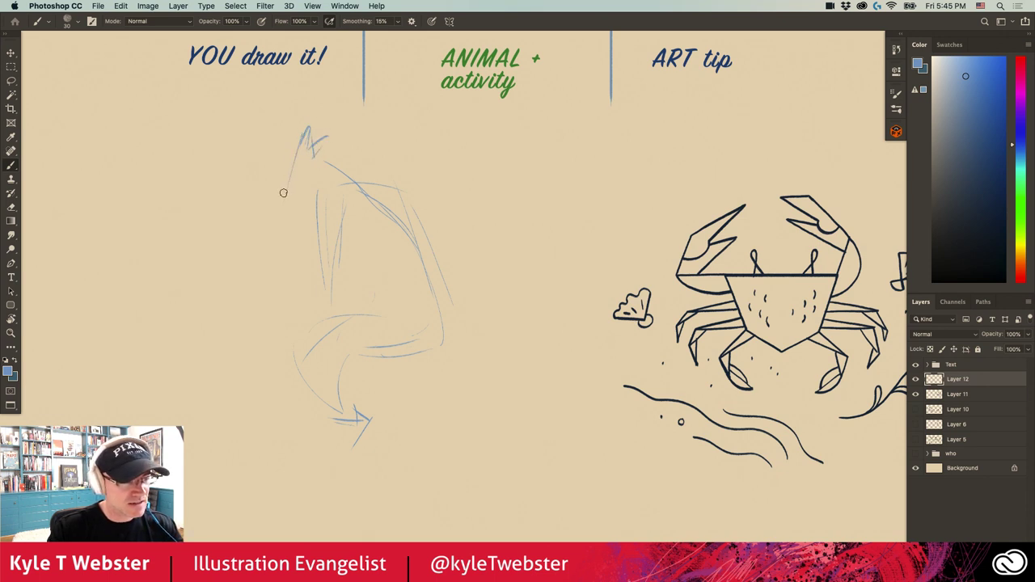
- Sketch the pointed ears, snout, head outline and neck
{"action": "left_click_drag", "start_coordinate": [303, 133], "coordinate": [255, 220]}
{"action": "mouse_move", "coordinate": [271, 182]}
{"action": "left_mouse_down"}
{"action": "mouse_move", "coordinate": [247, 237]}
{"action": "mouse_move", "coordinate": [256, 212]}
{"action": "left_mouse_up"}
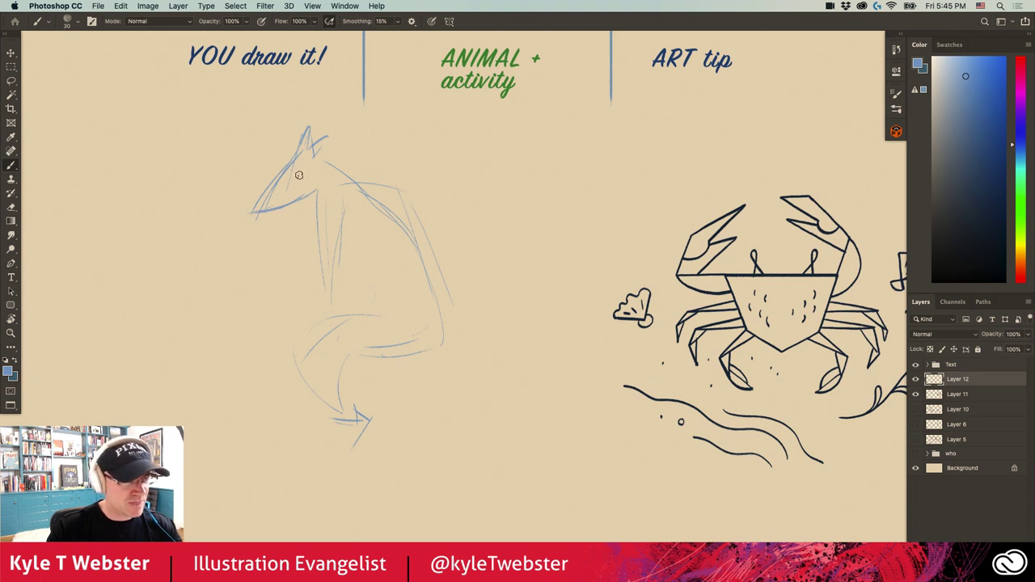
{"action": "mouse_move", "coordinate": [299, 165]}
{"action": "left_mouse_down"}
{"action": "mouse_move", "coordinate": [278, 189]}
{"action": "mouse_move", "coordinate": [249, 203]}
{"action": "mouse_move", "coordinate": [306, 181]}
{"action": "mouse_move", "coordinate": [320, 238]}
{"action": "left_mouse_up"}
{"action": "left_click_drag", "start_coordinate": [314, 202], "coordinate": [332, 242]}
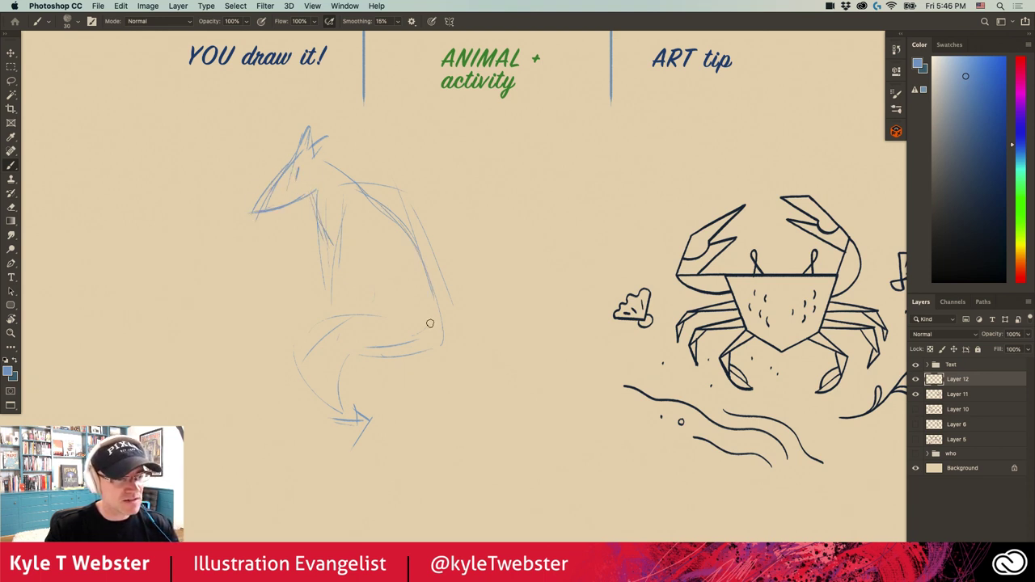
- Rough in the back, the long sweeping tail and the leg loop
{"action": "mouse_move", "coordinate": [368, 196]}
{"action": "left_mouse_down"}
{"action": "mouse_move", "coordinate": [405, 295]}
{"action": "mouse_move", "coordinate": [492, 198]}
{"action": "left_mouse_up"}
{"action": "left_click_drag", "start_coordinate": [518, 241], "coordinate": [461, 340]}
{"action": "left_click_drag", "start_coordinate": [493, 212], "coordinate": [483, 321]}
{"action": "left_click_drag", "start_coordinate": [508, 259], "coordinate": [390, 346]}
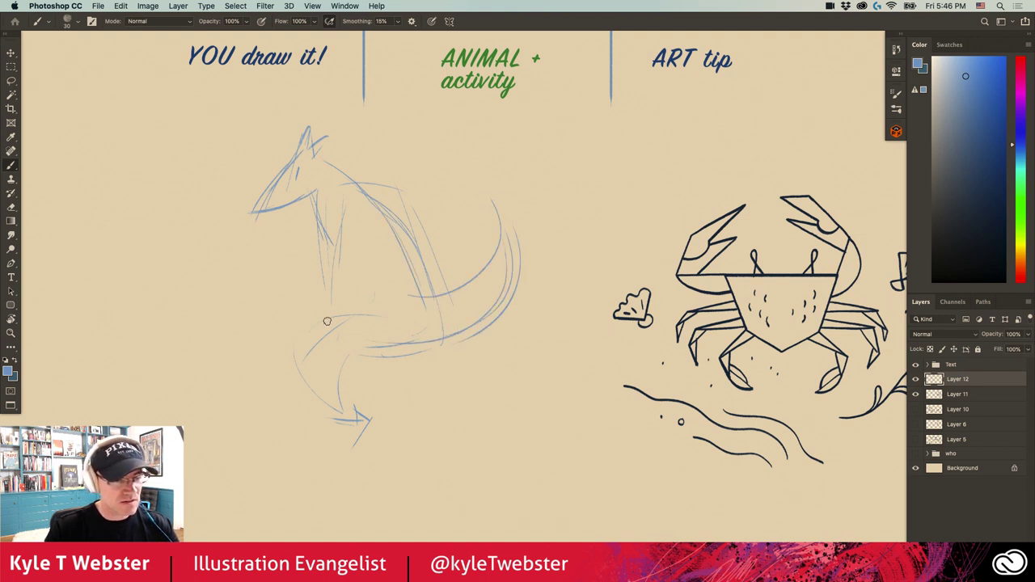
{"action": "mouse_move", "coordinate": [385, 304]}
{"action": "left_mouse_down"}
{"action": "mouse_move", "coordinate": [334, 293]}
{"action": "mouse_move", "coordinate": [343, 389]}
{"action": "mouse_move", "coordinate": [377, 303]}
{"action": "mouse_move", "coordinate": [303, 316]}
{"action": "mouse_move", "coordinate": [356, 344]}
{"action": "mouse_move", "coordinate": [378, 392]}
{"action": "mouse_move", "coordinate": [331, 426]}
{"action": "left_mouse_up"}
- Hatch in the feet and firm up the back and front leg lines
{"action": "mouse_move", "coordinate": [383, 388]}
{"action": "left_mouse_down"}
{"action": "mouse_move", "coordinate": [335, 415]}
{"action": "mouse_move", "coordinate": [358, 390]}
{"action": "mouse_move", "coordinate": [313, 444]}
{"action": "left_mouse_up"}
{"action": "left_click_drag", "start_coordinate": [354, 395], "coordinate": [314, 446]}
{"action": "left_click_drag", "start_coordinate": [357, 363], "coordinate": [331, 386]}
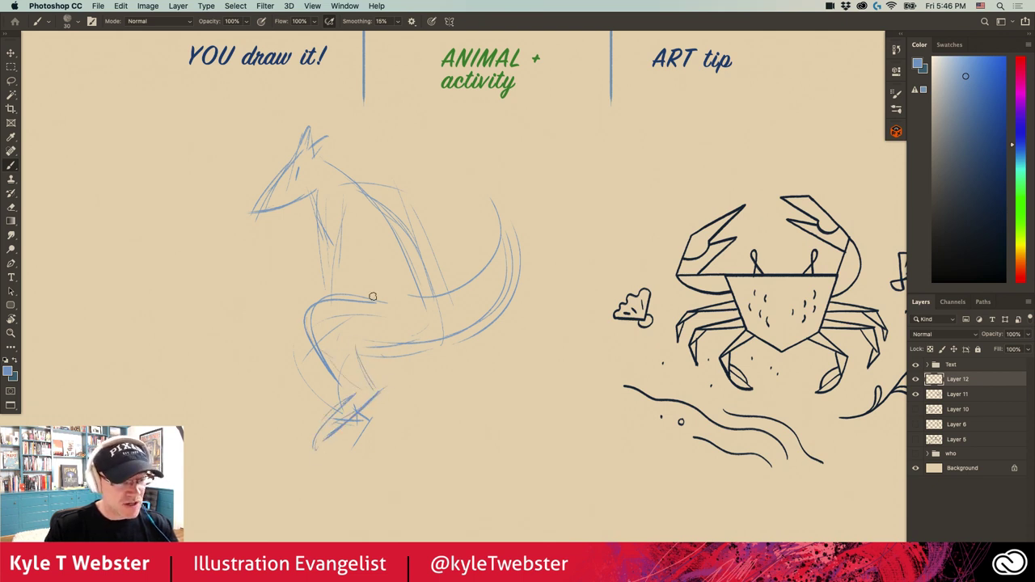
{"action": "left_click_drag", "start_coordinate": [389, 345], "coordinate": [362, 381]}
{"action": "left_click_drag", "start_coordinate": [424, 341], "coordinate": [377, 364]}
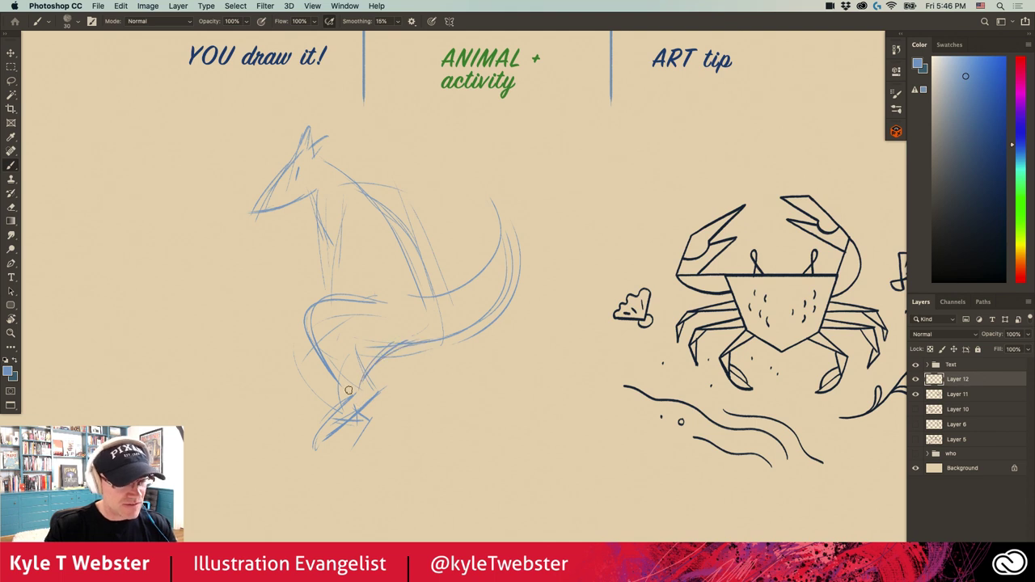
{"action": "left_click_drag", "start_coordinate": [326, 296], "coordinate": [322, 210]}
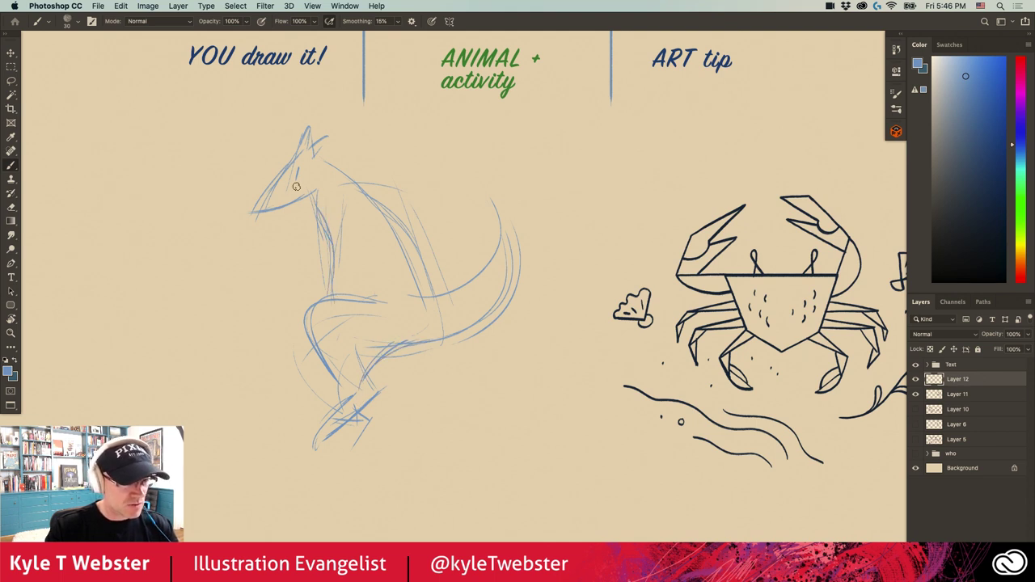
- Refine the head, ears and snout, and darken the back and neck lines
{"action": "mouse_move", "coordinate": [301, 158]}
{"action": "left_mouse_down"}
{"action": "mouse_move", "coordinate": [322, 129]}
{"action": "mouse_move", "coordinate": [263, 198]}
{"action": "mouse_move", "coordinate": [283, 213]}
{"action": "mouse_move", "coordinate": [272, 205]}
{"action": "left_mouse_up"}
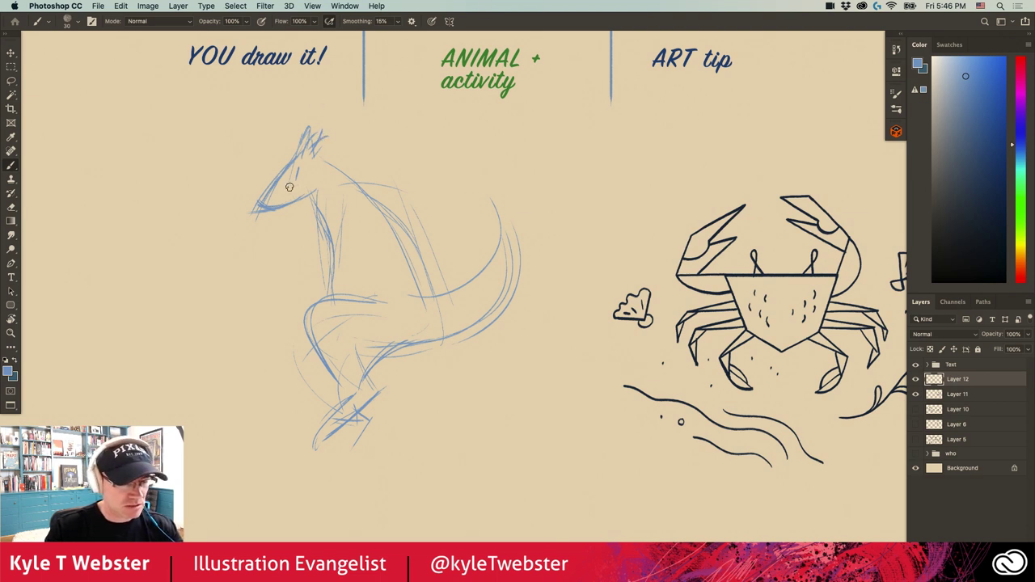
{"action": "mouse_move", "coordinate": [268, 205]}
{"action": "left_mouse_down"}
{"action": "mouse_move", "coordinate": [280, 196]}
{"action": "mouse_move", "coordinate": [270, 214]}
{"action": "mouse_move", "coordinate": [284, 195]}
{"action": "mouse_move", "coordinate": [304, 197]}
{"action": "mouse_move", "coordinate": [315, 179]}
{"action": "mouse_move", "coordinate": [314, 194]}
{"action": "mouse_move", "coordinate": [319, 158]}
{"action": "mouse_move", "coordinate": [298, 160]}
{"action": "mouse_move", "coordinate": [319, 148]}
{"action": "mouse_move", "coordinate": [414, 270]}
{"action": "left_mouse_up"}
{"action": "left_click_drag", "start_coordinate": [357, 190], "coordinate": [423, 283]}
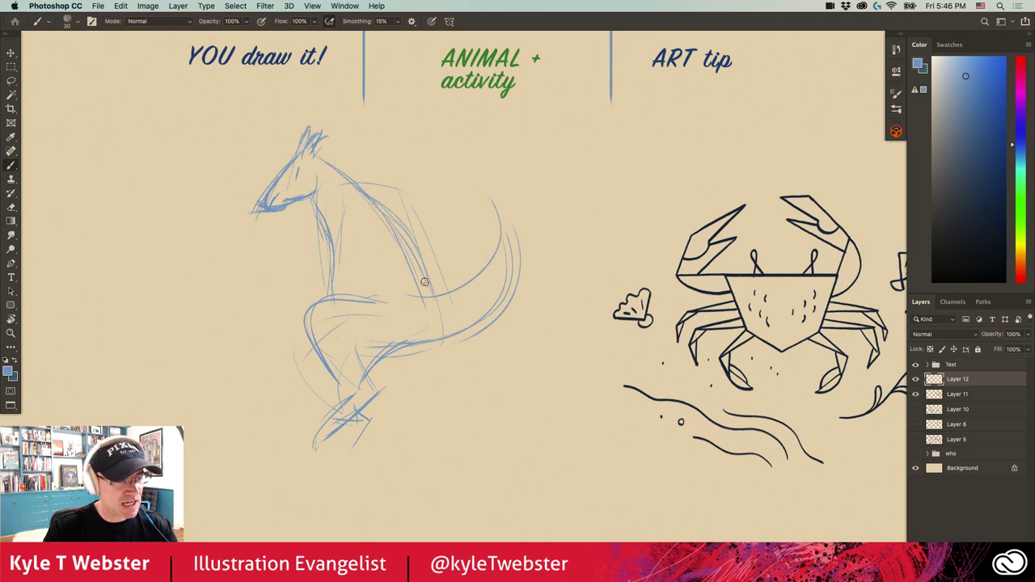
{"action": "mouse_move", "coordinate": [344, 225]}
{"action": "left_mouse_down"}
{"action": "mouse_move", "coordinate": [293, 271]}
{"action": "mouse_move", "coordinate": [311, 277]}
{"action": "mouse_move", "coordinate": [308, 254]}
{"action": "mouse_move", "coordinate": [296, 276]}
{"action": "mouse_move", "coordinate": [330, 230]}
{"action": "mouse_move", "coordinate": [284, 280]}
{"action": "mouse_move", "coordinate": [302, 248]}
{"action": "mouse_move", "coordinate": [292, 237]}
{"action": "mouse_move", "coordinate": [260, 244]}
{"action": "mouse_move", "coordinate": [313, 244]}
{"action": "mouse_move", "coordinate": [271, 245]}
{"action": "mouse_move", "coordinate": [239, 228]}
{"action": "left_mouse_up"}
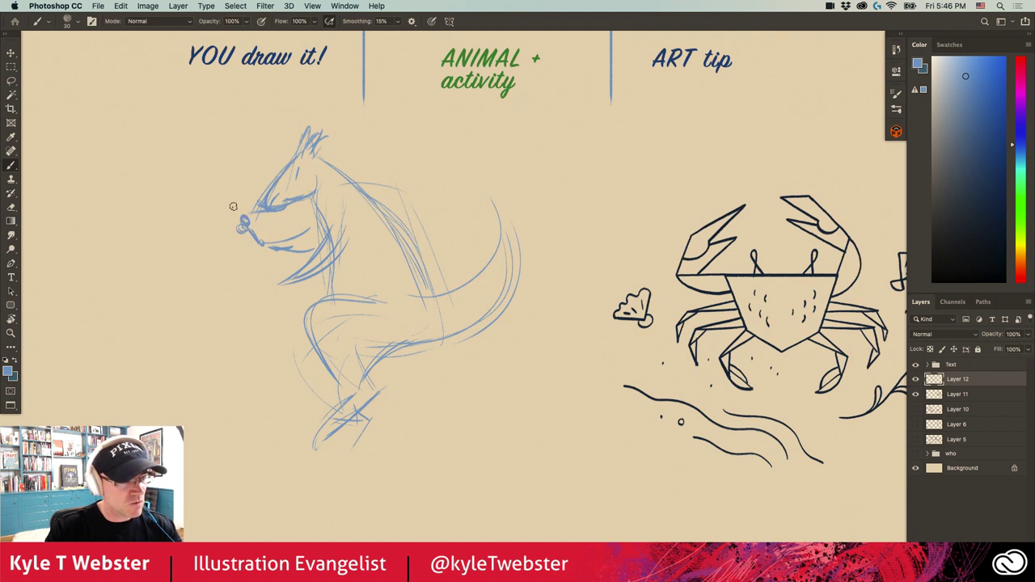
- Draw small bubbles in front of the snout and darken the neck and hip lines
{"action": "left_click_drag", "start_coordinate": [187, 203], "coordinate": [192, 201]}
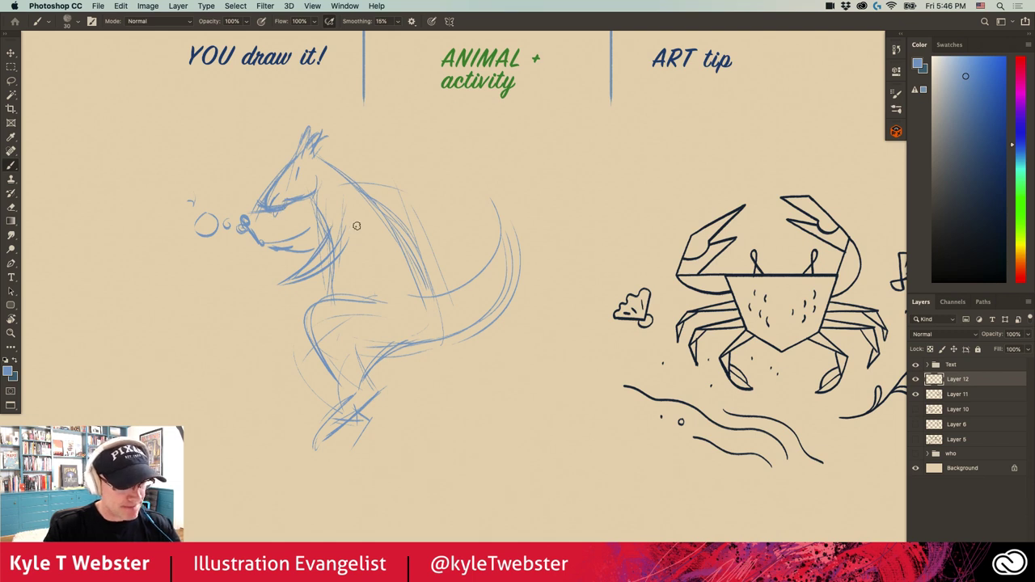
{"action": "left_click_drag", "start_coordinate": [358, 229], "coordinate": [328, 262]}
{"action": "mouse_move", "coordinate": [356, 296]}
{"action": "left_mouse_down"}
{"action": "mouse_move", "coordinate": [339, 373]}
{"action": "mouse_move", "coordinate": [317, 346]}
{"action": "mouse_move", "coordinate": [356, 377]}
{"action": "mouse_move", "coordinate": [350, 417]}
{"action": "mouse_move", "coordinate": [377, 401]}
{"action": "mouse_move", "coordinate": [337, 384]}
{"action": "mouse_move", "coordinate": [372, 351]}
{"action": "mouse_move", "coordinate": [413, 349]}
{"action": "mouse_move", "coordinate": [385, 359]}
{"action": "left_mouse_up"}
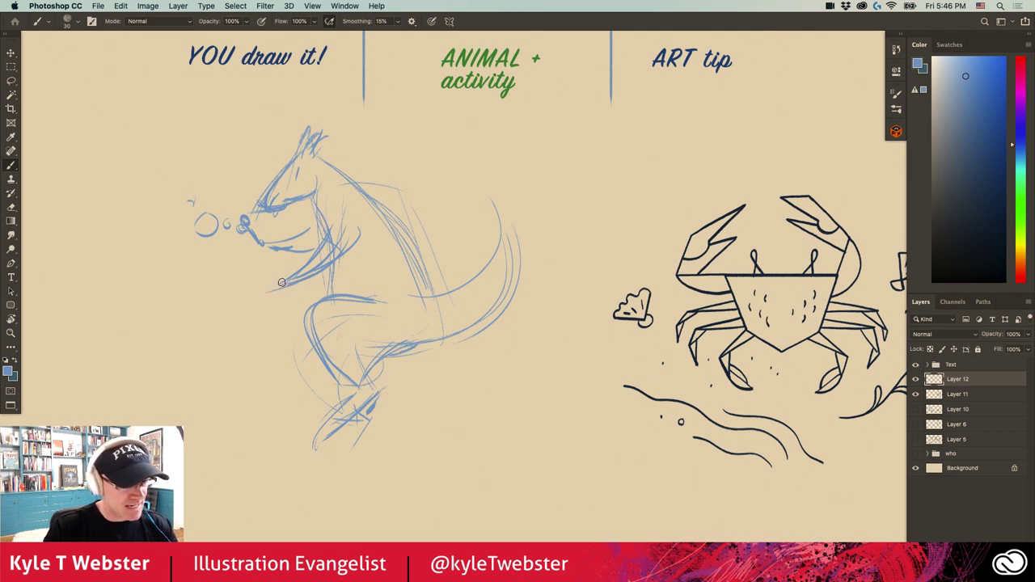
- Sketch a paw and long reaching arm, then the first bicycle frame and wheel lines
{"action": "left_click_drag", "start_coordinate": [281, 282], "coordinate": [258, 289]}
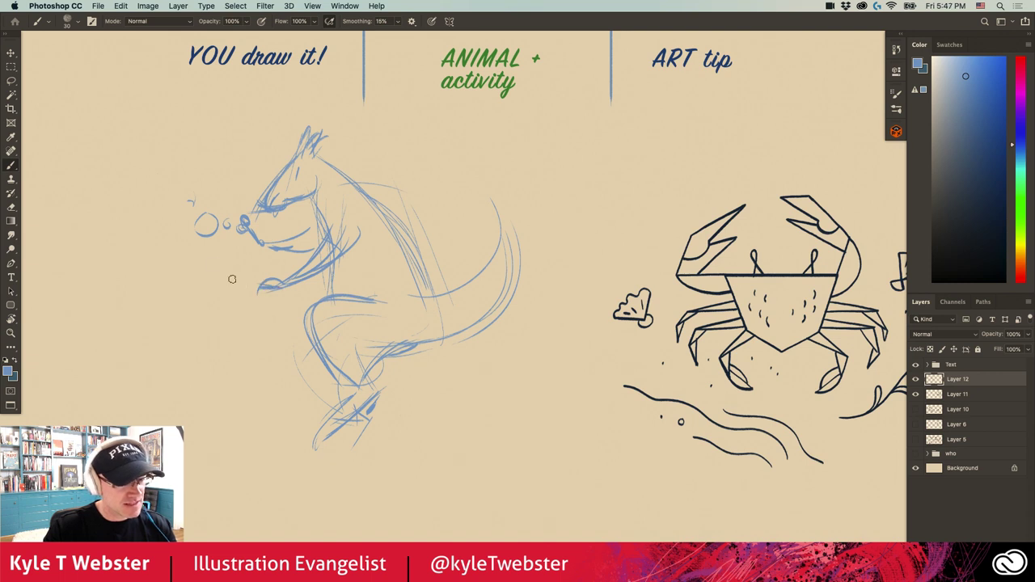
{"action": "left_click_drag", "start_coordinate": [260, 290], "coordinate": [249, 348]}
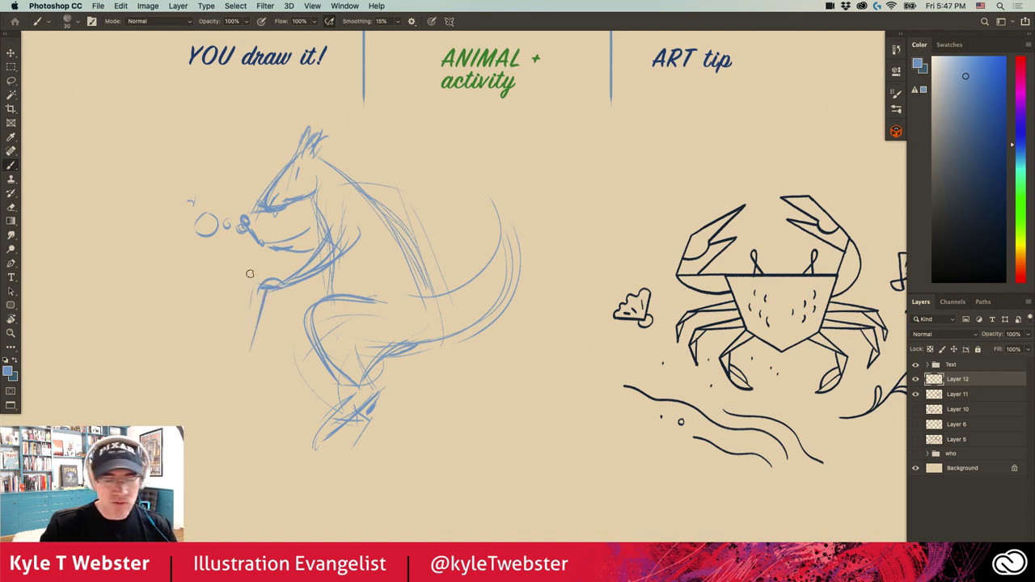
{"action": "mouse_move", "coordinate": [261, 299]}
{"action": "left_mouse_down"}
{"action": "mouse_move", "coordinate": [249, 339]}
{"action": "mouse_move", "coordinate": [256, 313]}
{"action": "left_mouse_up"}
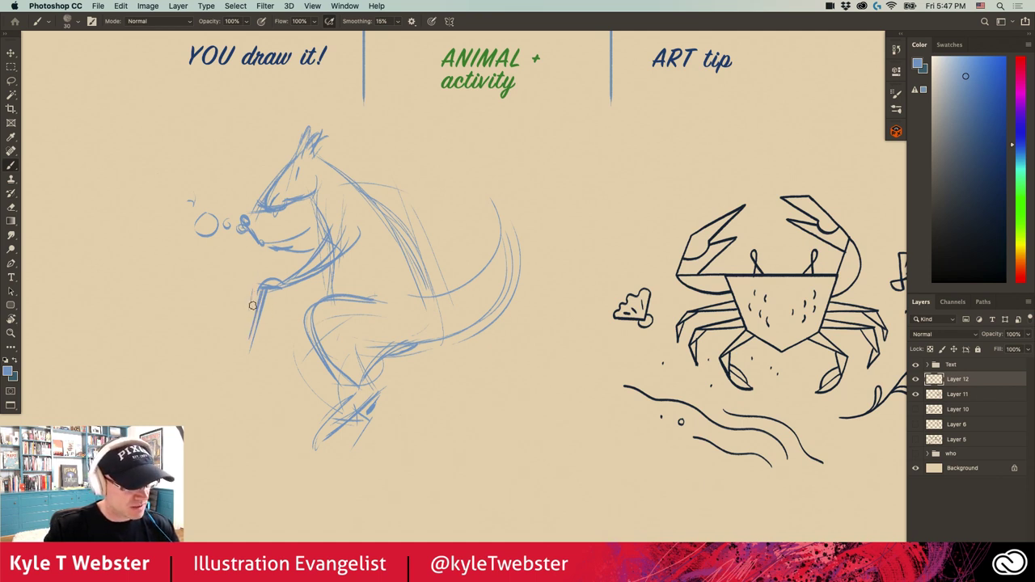
{"action": "mouse_move", "coordinate": [257, 286]}
{"action": "left_mouse_down"}
{"action": "mouse_move", "coordinate": [248, 333]}
{"action": "mouse_move", "coordinate": [228, 326]}
{"action": "mouse_move", "coordinate": [241, 357]}
{"action": "mouse_move", "coordinate": [246, 344]}
{"action": "mouse_move", "coordinate": [235, 394]}
{"action": "left_mouse_up"}
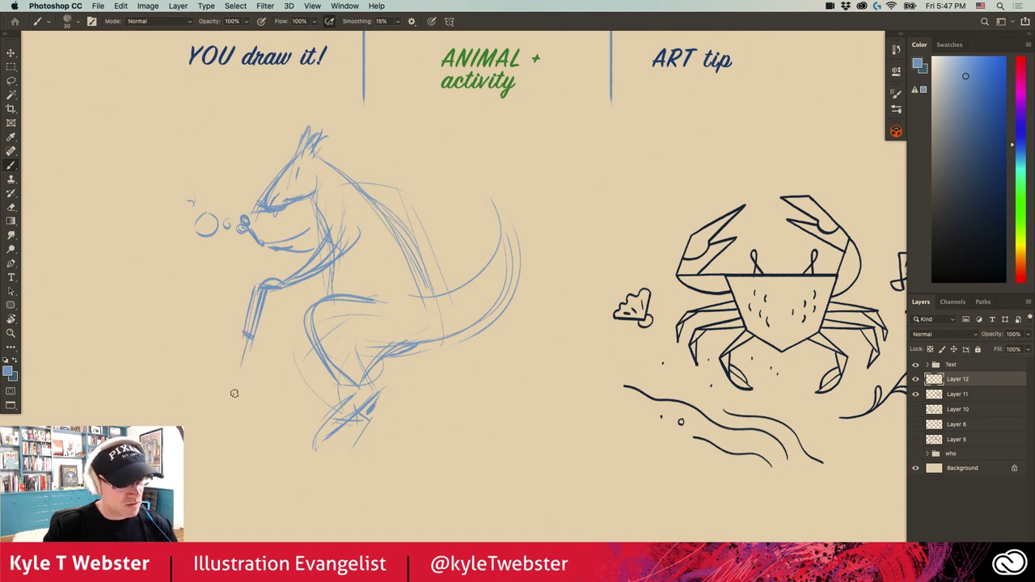
{"action": "mouse_move", "coordinate": [249, 340]}
{"action": "left_mouse_down"}
{"action": "mouse_move", "coordinate": [234, 394]}
{"action": "mouse_move", "coordinate": [251, 326]}
{"action": "mouse_move", "coordinate": [221, 467]}
{"action": "left_mouse_up"}
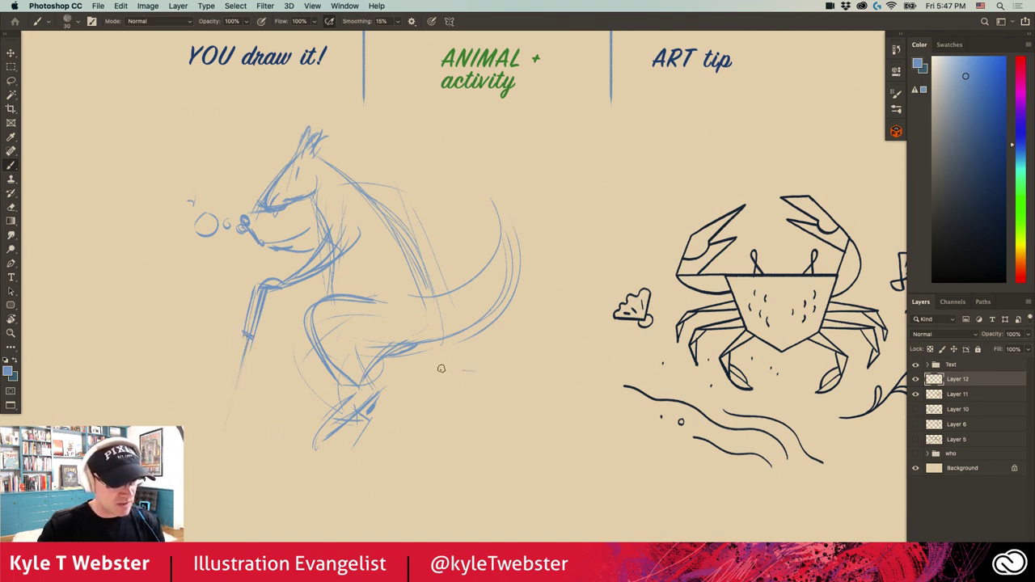
{"action": "mouse_move", "coordinate": [475, 370]}
{"action": "left_mouse_down"}
{"action": "mouse_move", "coordinate": [172, 370]}
{"action": "mouse_move", "coordinate": [211, 363]}
{"action": "mouse_move", "coordinate": [187, 505]}
{"action": "mouse_move", "coordinate": [455, 439]}
{"action": "mouse_move", "coordinate": [445, 508]}
{"action": "left_mouse_up"}
- Sketch the base line under the figure and rough in the two bicycle wheels
{"action": "left_click_drag", "start_coordinate": [437, 492], "coordinate": [208, 500]}
{"action": "left_click_drag", "start_coordinate": [388, 508], "coordinate": [238, 508]}
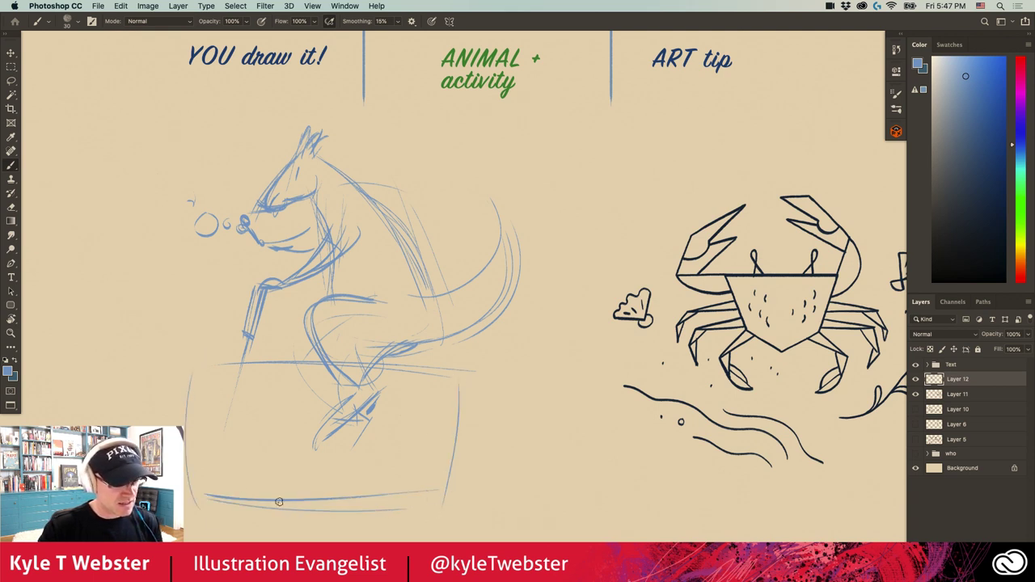
{"action": "left_click_drag", "start_coordinate": [441, 498], "coordinate": [243, 502]}
{"action": "left_click_drag", "start_coordinate": [482, 409], "coordinate": [478, 494]}
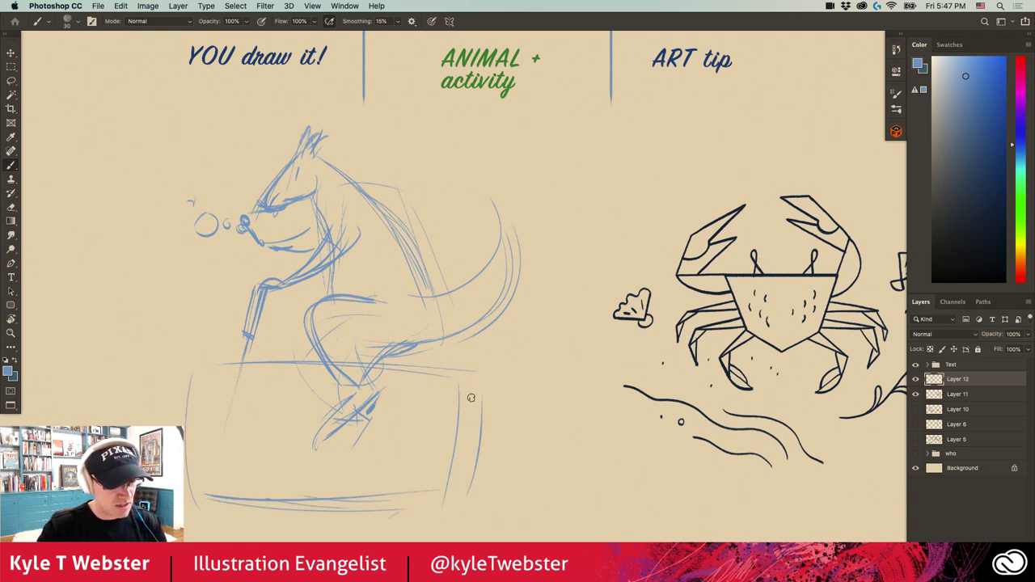
{"action": "mouse_move", "coordinate": [472, 398]}
{"action": "left_mouse_down"}
{"action": "mouse_move", "coordinate": [440, 499]}
{"action": "mouse_move", "coordinate": [406, 399]}
{"action": "mouse_move", "coordinate": [464, 505]}
{"action": "mouse_move", "coordinate": [435, 392]}
{"action": "mouse_move", "coordinate": [453, 488]}
{"action": "mouse_move", "coordinate": [374, 436]}
{"action": "mouse_move", "coordinate": [486, 458]}
{"action": "mouse_move", "coordinate": [370, 449]}
{"action": "mouse_move", "coordinate": [485, 440]}
{"action": "mouse_move", "coordinate": [383, 478]}
{"action": "mouse_move", "coordinate": [475, 430]}
{"action": "mouse_move", "coordinate": [444, 500]}
{"action": "mouse_move", "coordinate": [425, 383]}
{"action": "mouse_move", "coordinate": [466, 495]}
{"action": "mouse_move", "coordinate": [355, 423]}
{"action": "mouse_move", "coordinate": [191, 496]}
{"action": "mouse_move", "coordinate": [262, 464]}
{"action": "mouse_move", "coordinate": [228, 493]}
{"action": "mouse_move", "coordinate": [223, 385]}
{"action": "mouse_move", "coordinate": [271, 468]}
{"action": "mouse_move", "coordinate": [268, 417]}
{"action": "mouse_move", "coordinate": [253, 395]}
{"action": "mouse_move", "coordinate": [223, 385]}
{"action": "mouse_move", "coordinate": [214, 495]}
{"action": "mouse_move", "coordinate": [207, 387]}
{"action": "mouse_move", "coordinate": [233, 497]}
{"action": "mouse_move", "coordinate": [179, 413]}
{"action": "mouse_move", "coordinate": [271, 453]}
{"action": "left_mouse_up"}
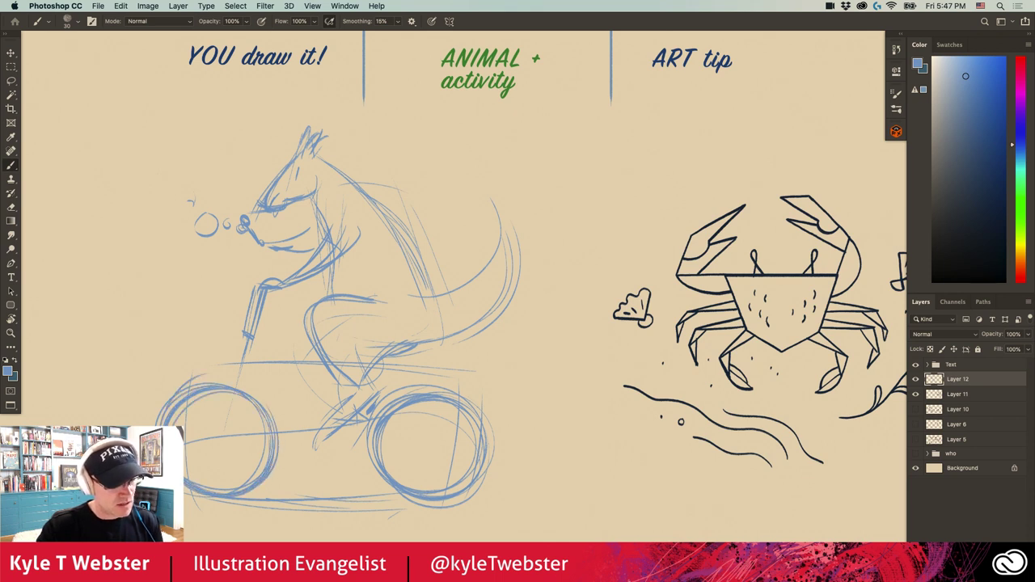
- Draw the fork, top tube, down tube, seat stay and chain stays of the bike frame
{"action": "left_click_drag", "start_coordinate": [253, 333], "coordinate": [210, 437]}
{"action": "left_click_drag", "start_coordinate": [241, 353], "coordinate": [207, 437]}
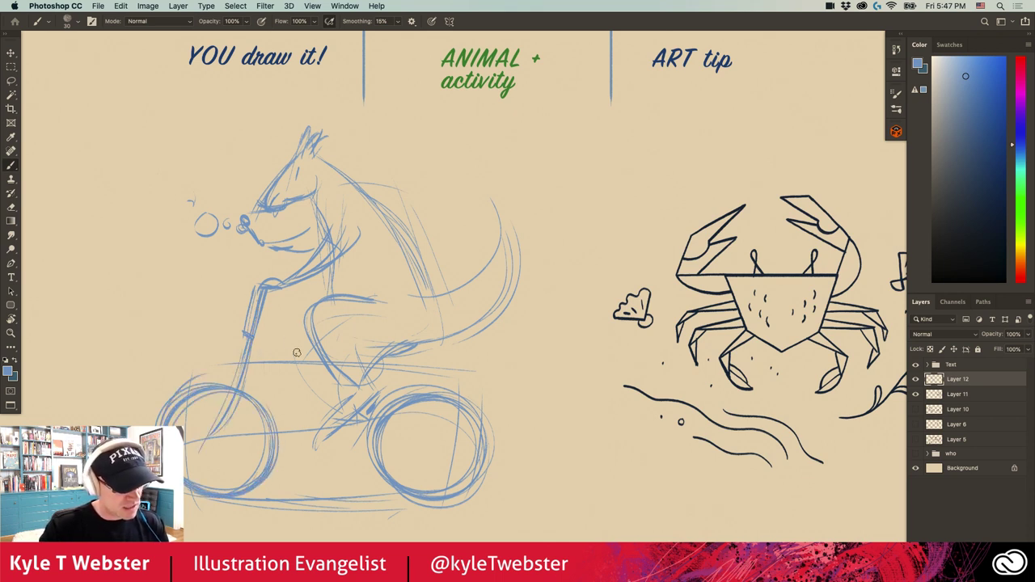
{"action": "left_click_drag", "start_coordinate": [251, 341], "coordinate": [315, 347]}
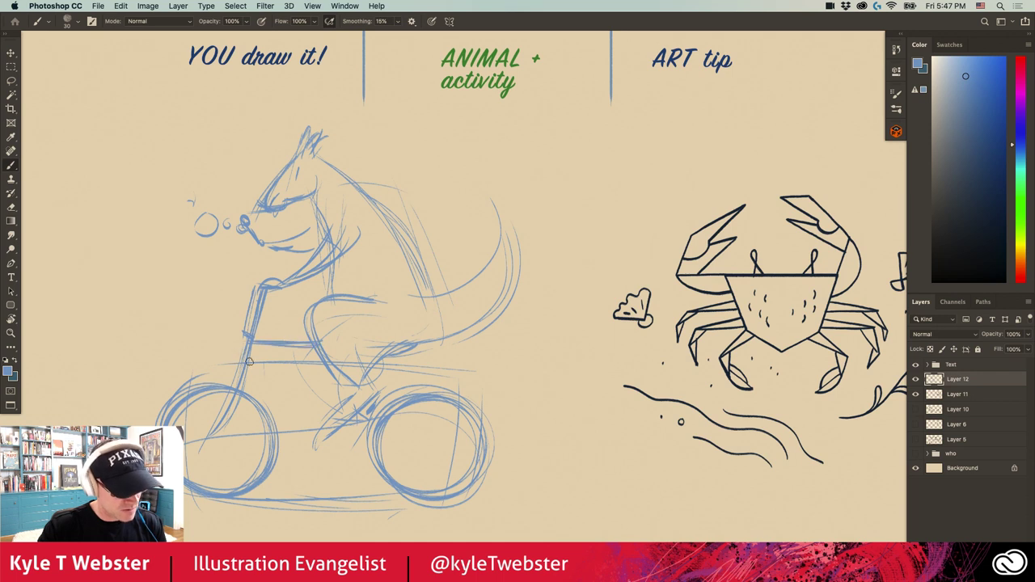
{"action": "left_click_drag", "start_coordinate": [249, 362], "coordinate": [331, 419]}
{"action": "mouse_move", "coordinate": [390, 364]}
{"action": "left_mouse_down"}
{"action": "mouse_move", "coordinate": [444, 452]}
{"action": "mouse_move", "coordinate": [355, 426]}
{"action": "left_mouse_up"}
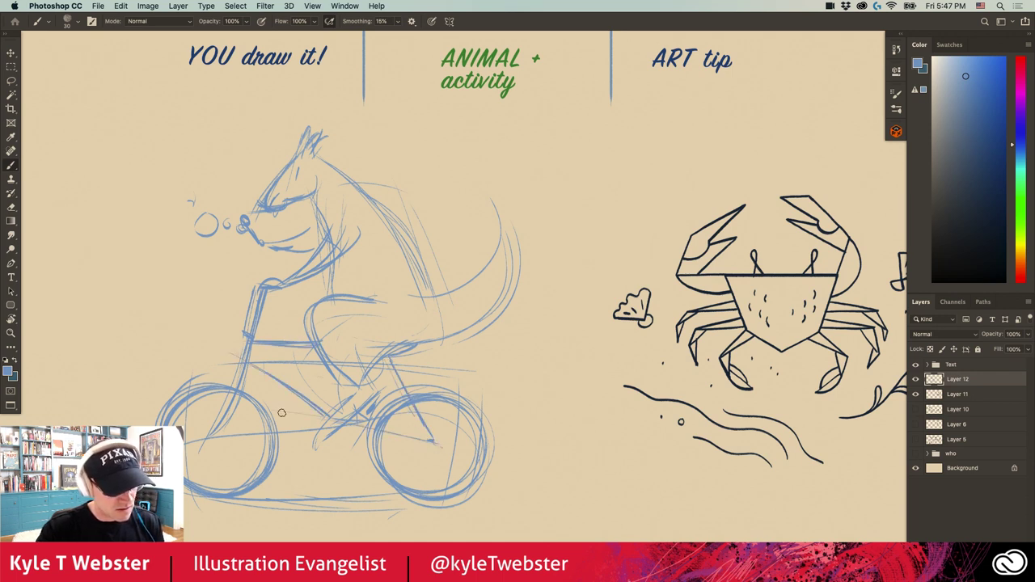
{"action": "left_click_drag", "start_coordinate": [417, 441], "coordinate": [294, 414]}
{"action": "mouse_move", "coordinate": [394, 364]}
{"action": "left_mouse_down"}
{"action": "mouse_move", "coordinate": [414, 400]}
{"action": "mouse_move", "coordinate": [389, 357]}
{"action": "mouse_move", "coordinate": [410, 347]}
{"action": "mouse_move", "coordinate": [374, 345]}
{"action": "left_mouse_up"}
- Sketch the rider's leg to the pedal, the crank arms, and extra frame and wheel lines
{"action": "mouse_move", "coordinate": [299, 335]}
{"action": "left_mouse_down"}
{"action": "mouse_move", "coordinate": [357, 401]}
{"action": "mouse_move", "coordinate": [328, 424]}
{"action": "left_mouse_up"}
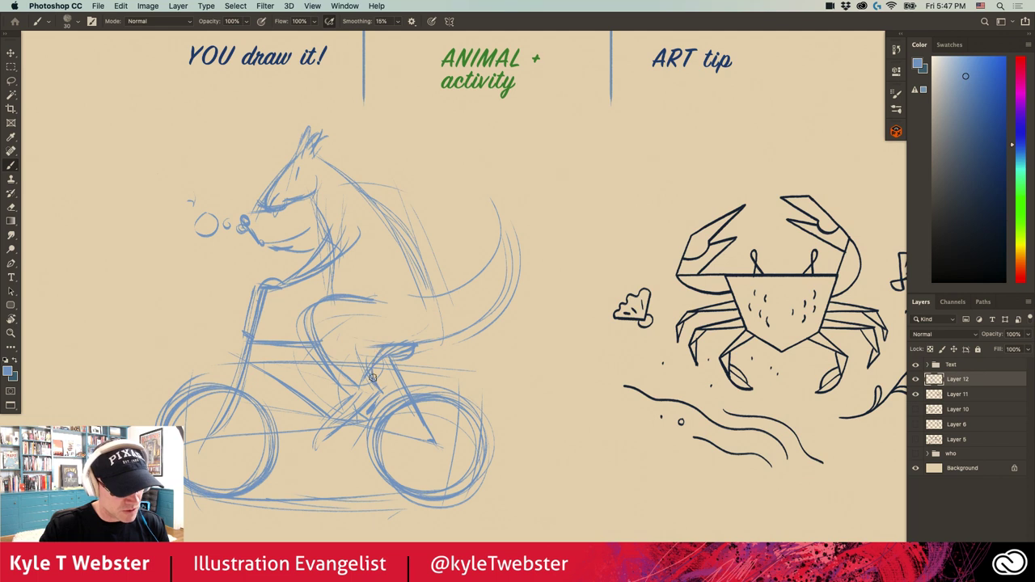
{"action": "left_click_drag", "start_coordinate": [385, 393], "coordinate": [321, 433]}
{"action": "left_click_drag", "start_coordinate": [349, 401], "coordinate": [322, 446]}
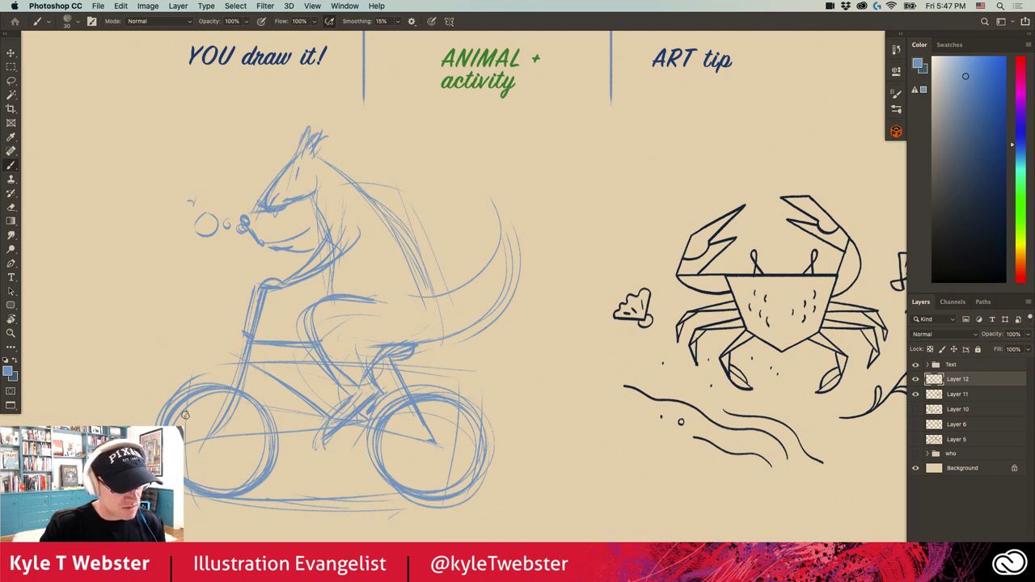
{"action": "left_click_drag", "start_coordinate": [263, 418], "coordinate": [185, 412]}
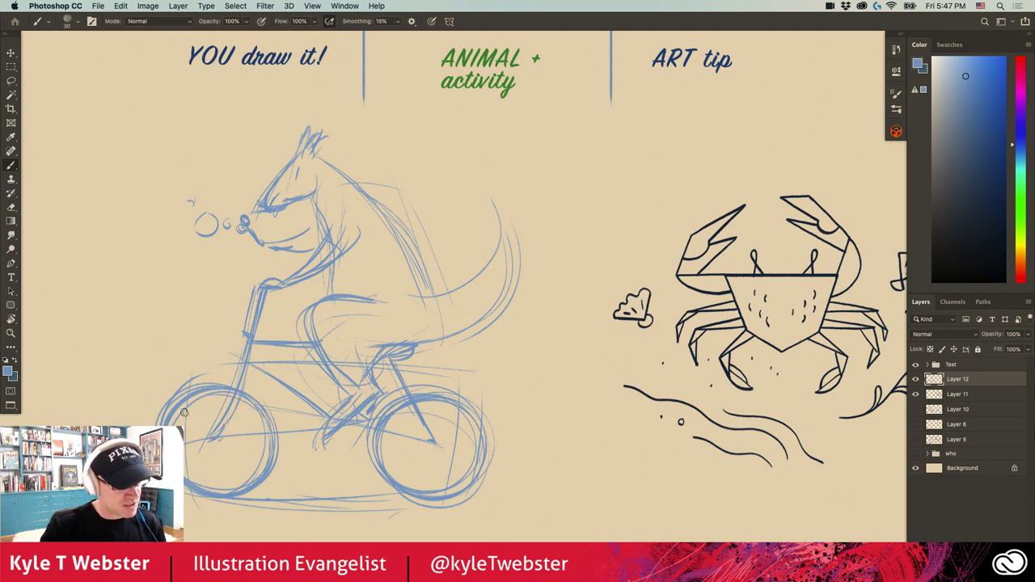
{"action": "left_click_drag", "start_coordinate": [276, 377], "coordinate": [224, 351]}
{"action": "mouse_move", "coordinate": [322, 419]}
{"action": "left_mouse_down"}
{"action": "mouse_move", "coordinate": [234, 354]}
{"action": "mouse_move", "coordinate": [243, 351]}
{"action": "left_mouse_up"}
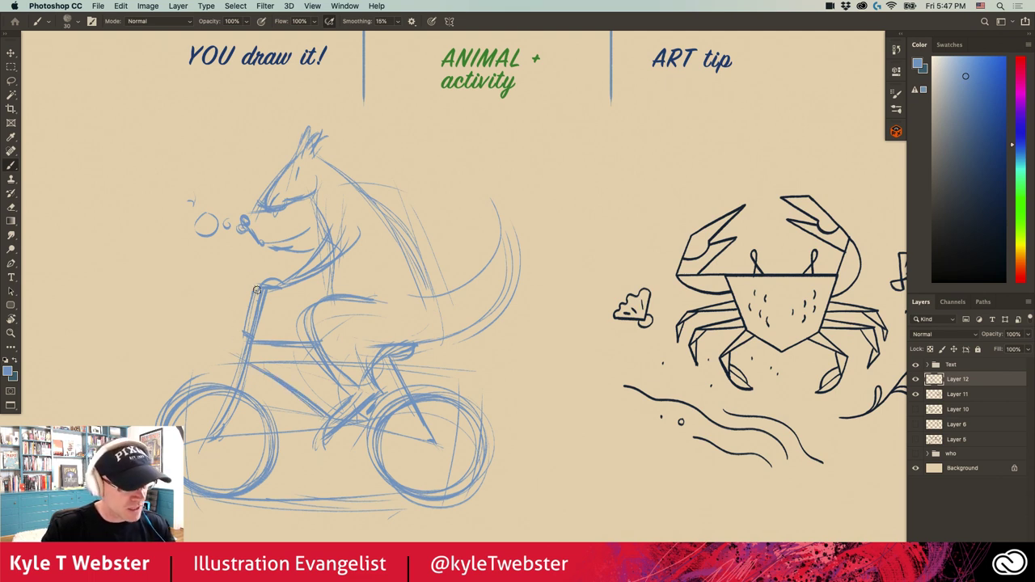
- Darken the arm, back, jaw and eye, and sweep the tail curving up and right
{"action": "mouse_move", "coordinate": [257, 288]}
{"action": "left_mouse_down"}
{"action": "mouse_move", "coordinate": [247, 346]}
{"action": "mouse_move", "coordinate": [252, 338]}
{"action": "left_mouse_up"}
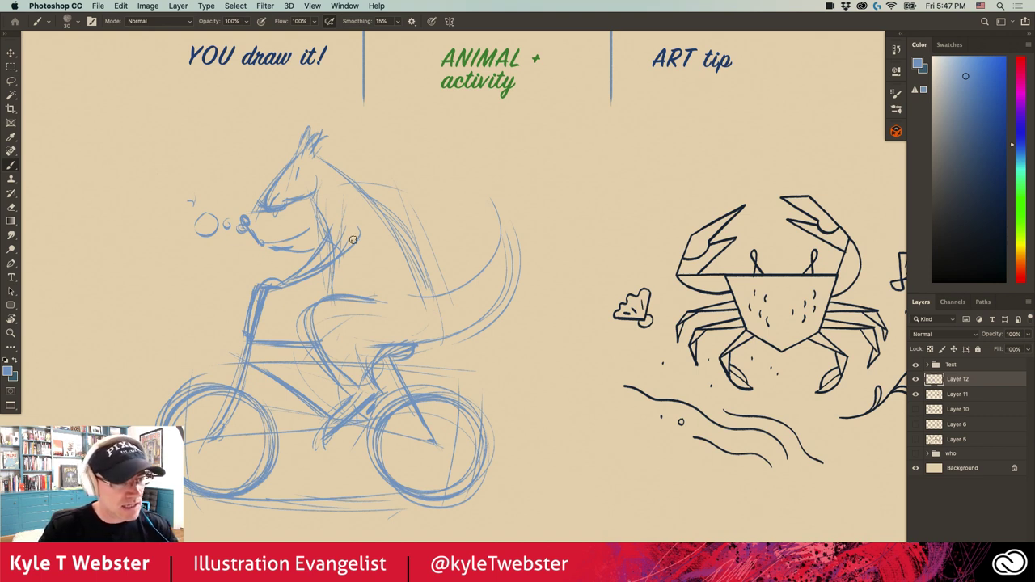
{"action": "left_click_drag", "start_coordinate": [353, 228], "coordinate": [335, 260]}
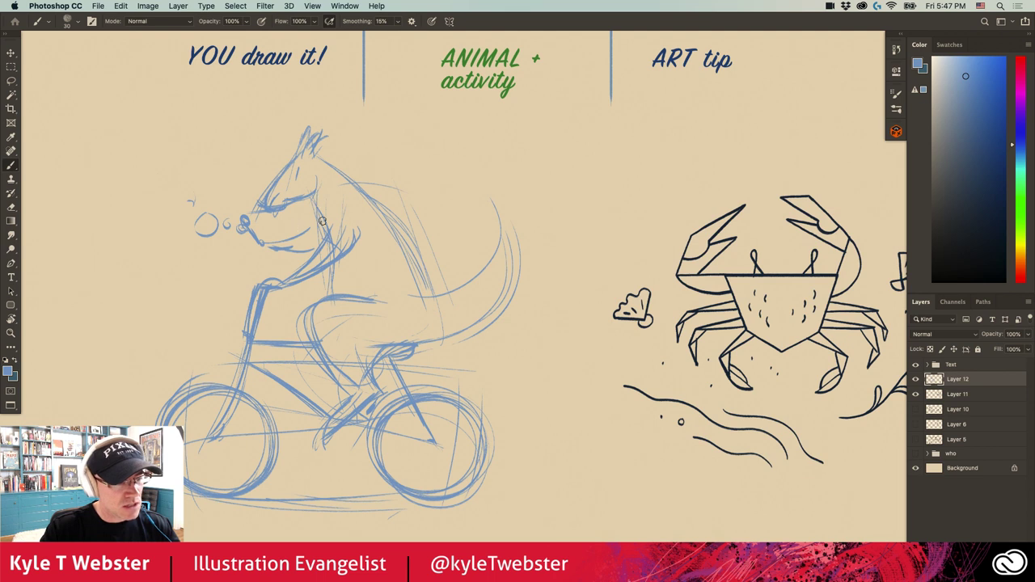
{"action": "mouse_move", "coordinate": [323, 220]}
{"action": "left_mouse_down"}
{"action": "mouse_move", "coordinate": [259, 238]}
{"action": "mouse_move", "coordinate": [318, 242]}
{"action": "mouse_move", "coordinate": [312, 232]}
{"action": "mouse_move", "coordinate": [263, 245]}
{"action": "mouse_move", "coordinate": [315, 243]}
{"action": "mouse_move", "coordinate": [246, 236]}
{"action": "mouse_move", "coordinate": [276, 253]}
{"action": "mouse_move", "coordinate": [322, 251]}
{"action": "mouse_move", "coordinate": [278, 256]}
{"action": "mouse_move", "coordinate": [296, 263]}
{"action": "mouse_move", "coordinate": [256, 240]}
{"action": "left_mouse_up"}
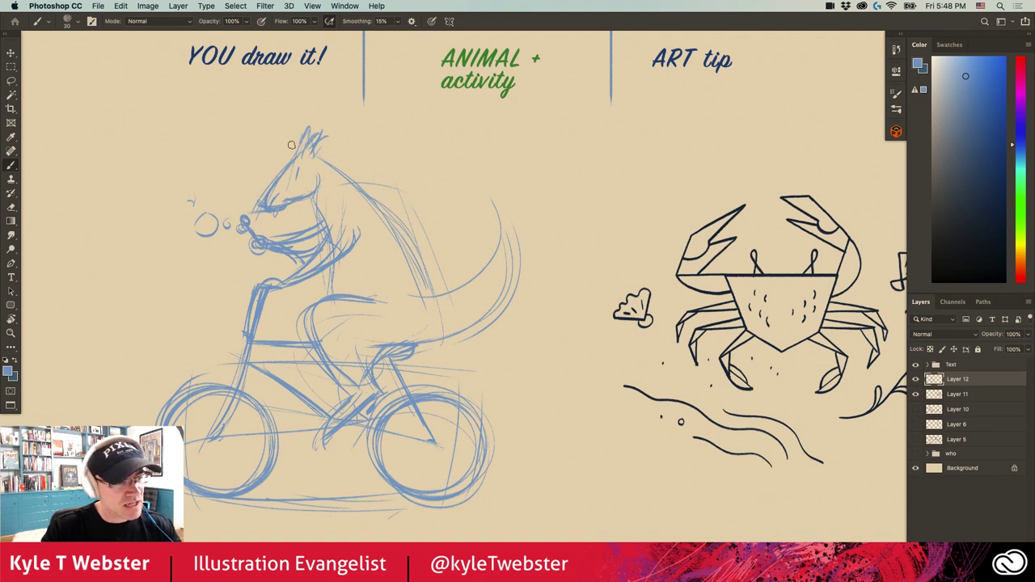
{"action": "left_click_drag", "start_coordinate": [297, 172], "coordinate": [293, 178]}
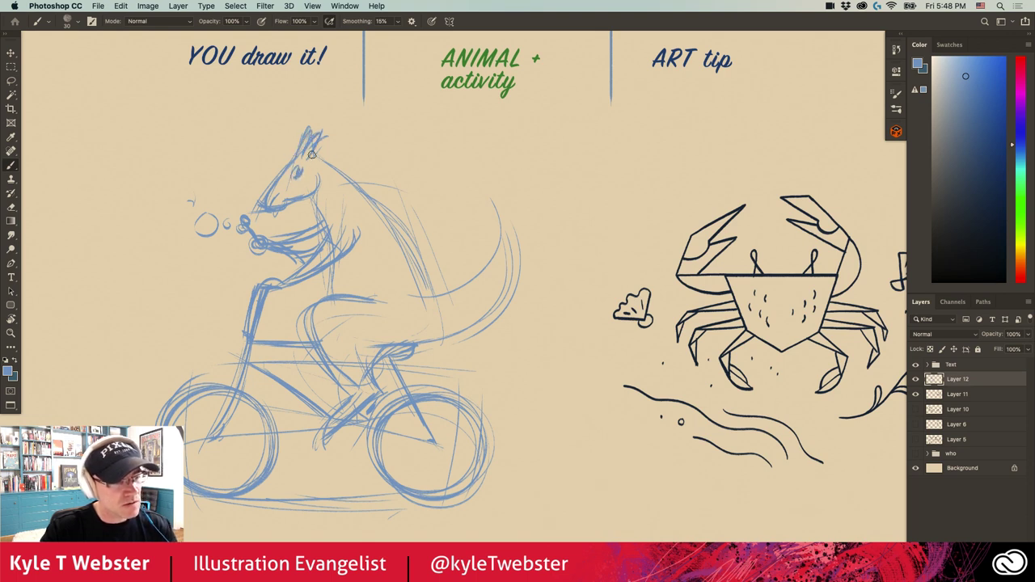
{"action": "mouse_move", "coordinate": [411, 294]}
{"action": "left_mouse_down"}
{"action": "mouse_move", "coordinate": [470, 292]}
{"action": "mouse_move", "coordinate": [494, 234]}
{"action": "left_mouse_up"}
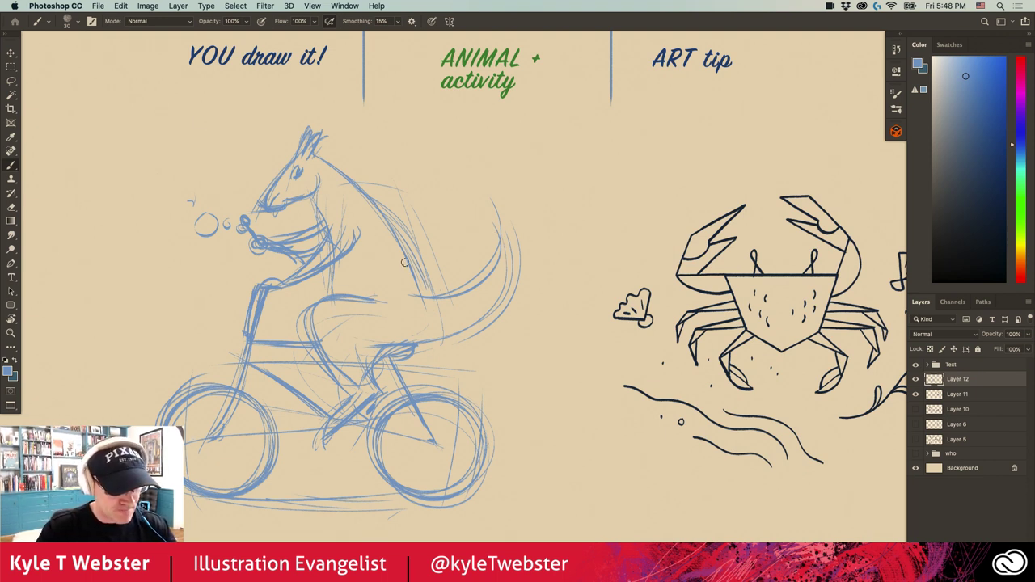
{"action": "mouse_move", "coordinate": [411, 296]}
{"action": "left_mouse_down"}
{"action": "mouse_move", "coordinate": [514, 213]}
{"action": "mouse_move", "coordinate": [485, 282]}
{"action": "mouse_move", "coordinate": [527, 217]}
{"action": "mouse_move", "coordinate": [514, 317]}
{"action": "mouse_move", "coordinate": [432, 335]}
{"action": "left_mouse_up"}
{"action": "mouse_move", "coordinate": [512, 314]}
{"action": "left_mouse_down"}
{"action": "mouse_move", "coordinate": [367, 354]}
{"action": "mouse_move", "coordinate": [527, 269]}
{"action": "left_mouse_up"}
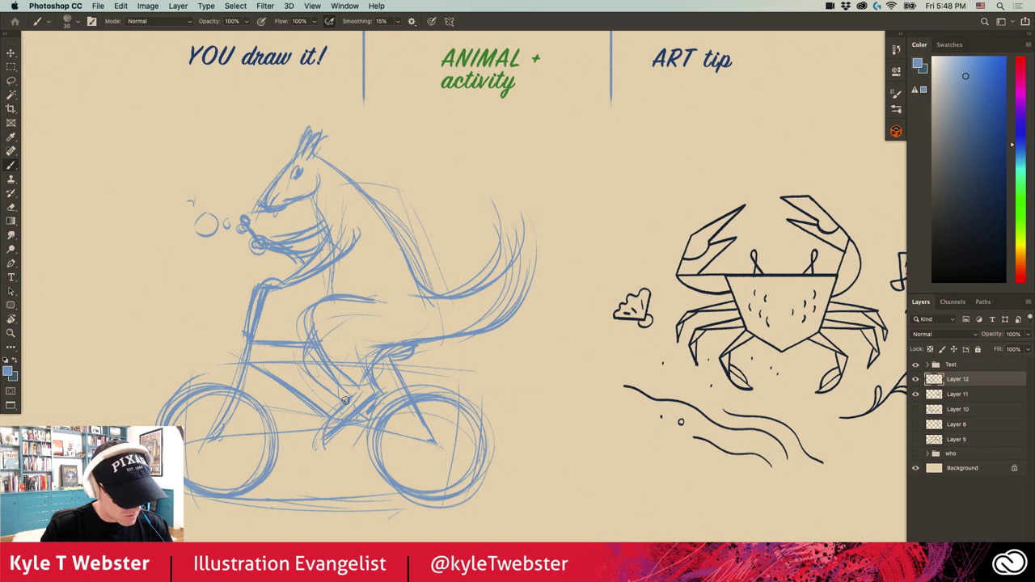
- Draw the leg to the pedal, loop the crank, reinforce the wheel, and add a long ground line
{"action": "left_click_drag", "start_coordinate": [356, 420], "coordinate": [351, 477]}
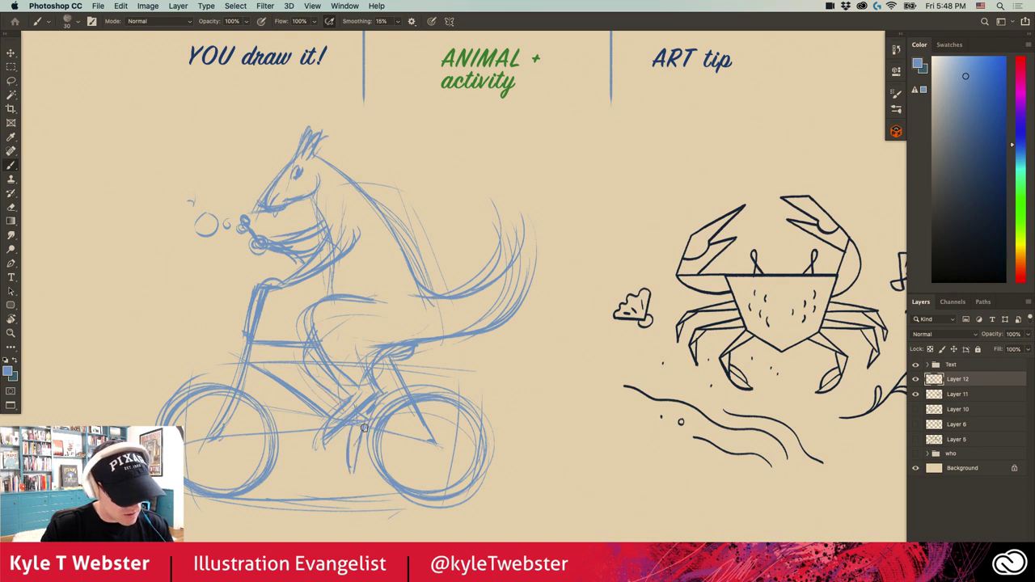
{"action": "left_click_drag", "start_coordinate": [364, 429], "coordinate": [360, 451]}
{"action": "mouse_move", "coordinate": [358, 406]}
{"action": "left_mouse_down"}
{"action": "mouse_move", "coordinate": [334, 423]}
{"action": "mouse_move", "coordinate": [366, 406]}
{"action": "mouse_move", "coordinate": [361, 443]}
{"action": "mouse_move", "coordinate": [360, 415]}
{"action": "mouse_move", "coordinate": [391, 447]}
{"action": "mouse_move", "coordinate": [359, 441]}
{"action": "mouse_move", "coordinate": [410, 445]}
{"action": "mouse_move", "coordinate": [345, 414]}
{"action": "mouse_move", "coordinate": [369, 414]}
{"action": "left_mouse_up"}
{"action": "mouse_move", "coordinate": [433, 433]}
{"action": "left_mouse_down"}
{"action": "mouse_move", "coordinate": [384, 450]}
{"action": "mouse_move", "coordinate": [435, 422]}
{"action": "left_mouse_up"}
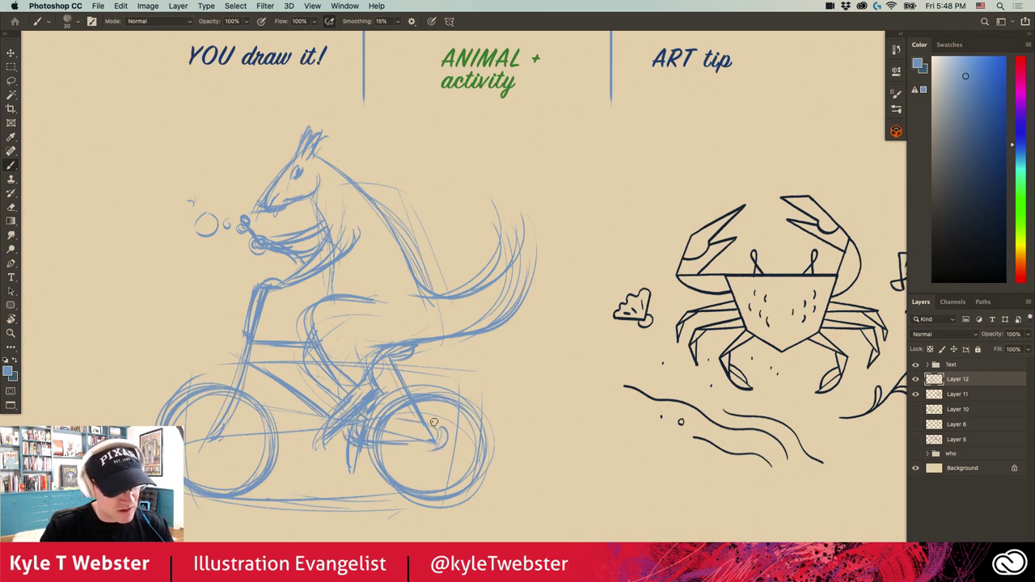
{"action": "left_click_drag", "start_coordinate": [275, 409], "coordinate": [273, 483]}
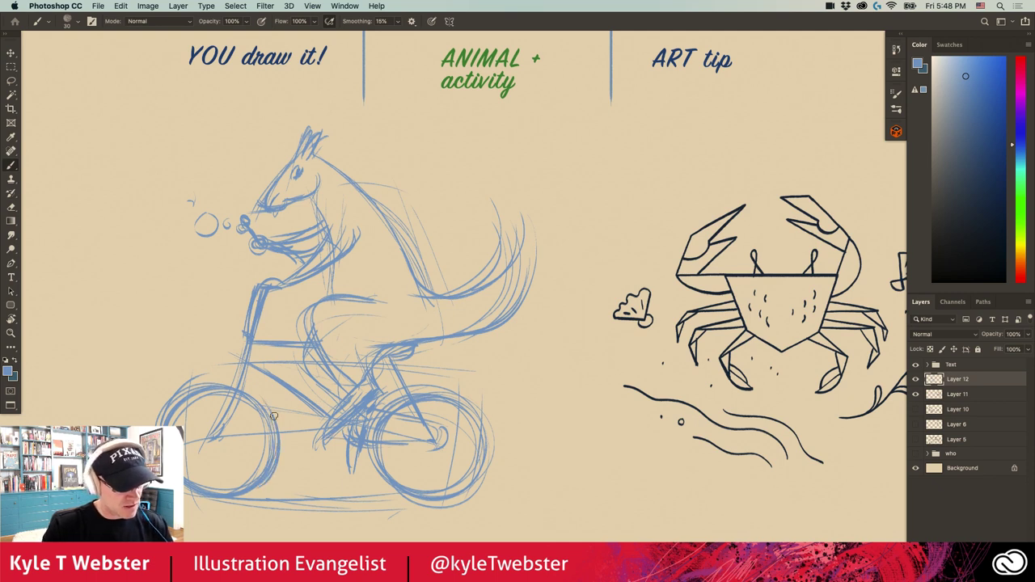
{"action": "left_click_drag", "start_coordinate": [228, 434], "coordinate": [214, 444]}
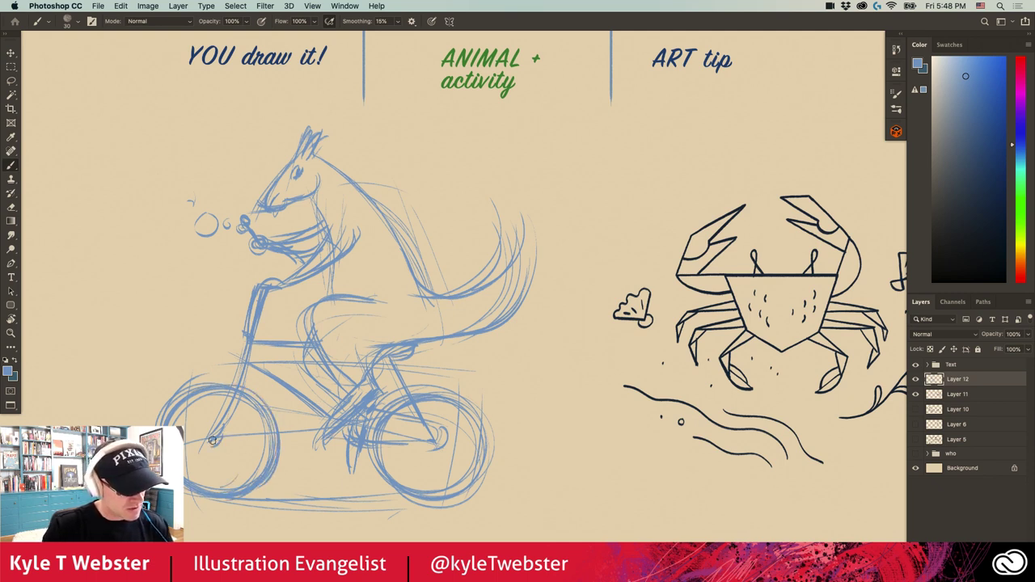
{"action": "left_click_drag", "start_coordinate": [438, 440], "coordinate": [438, 455]}
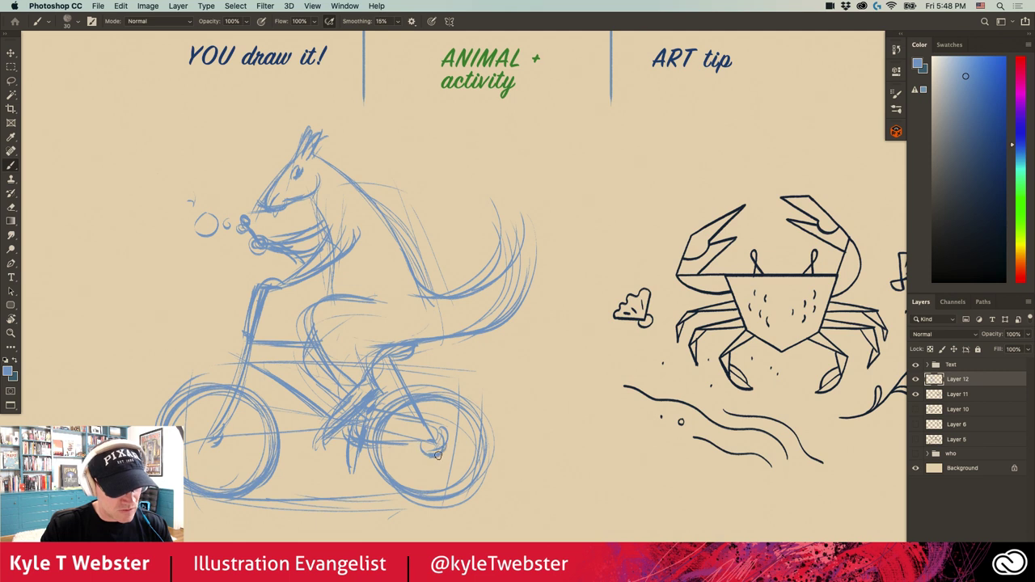
{"action": "mouse_move", "coordinate": [522, 313]}
{"action": "left_mouse_down"}
{"action": "mouse_move", "coordinate": [537, 240]}
{"action": "mouse_move", "coordinate": [477, 335]}
{"action": "left_mouse_up"}
{"action": "left_click_drag", "start_coordinate": [545, 497], "coordinate": [239, 499]}
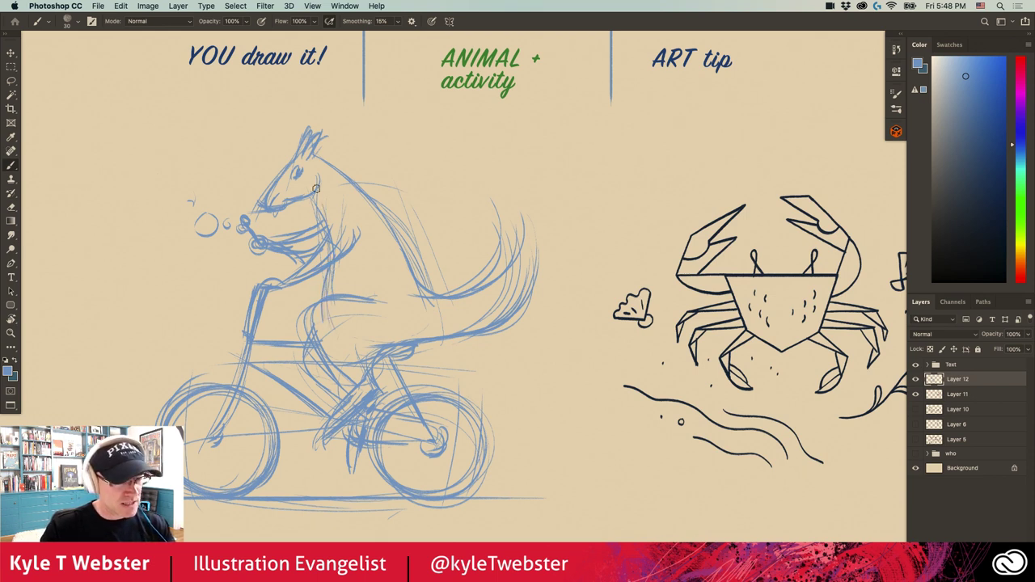
- Refine the neck, ear and head, draw a large left-side arc, and build up the tail
{"action": "mouse_move", "coordinate": [318, 199]}
{"action": "left_mouse_down"}
{"action": "mouse_move", "coordinate": [327, 235]}
{"action": "mouse_move", "coordinate": [311, 202]}
{"action": "left_mouse_up"}
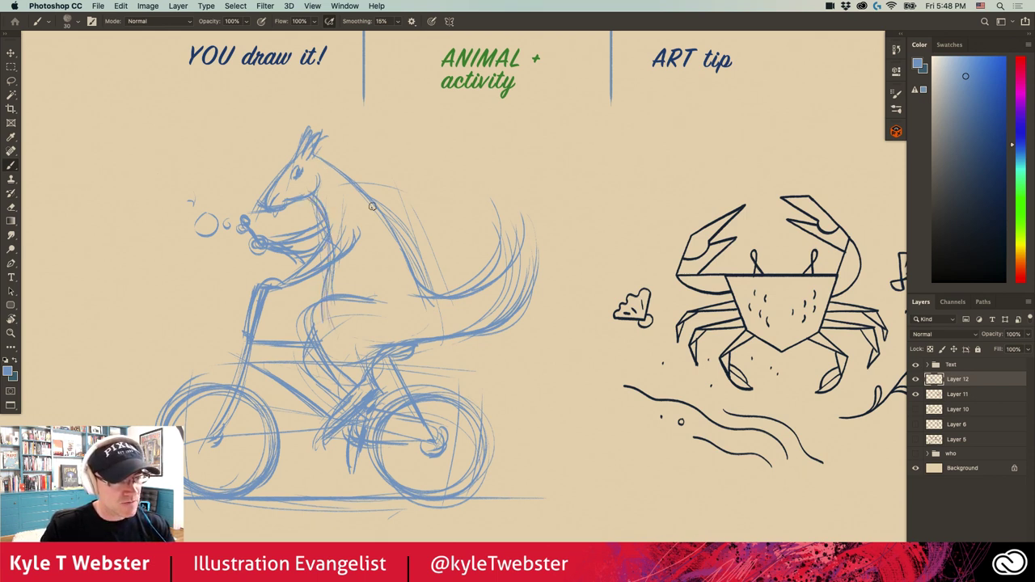
{"action": "mouse_move", "coordinate": [288, 146]}
{"action": "left_mouse_down"}
{"action": "mouse_move", "coordinate": [301, 157]}
{"action": "mouse_move", "coordinate": [290, 161]}
{"action": "left_mouse_up"}
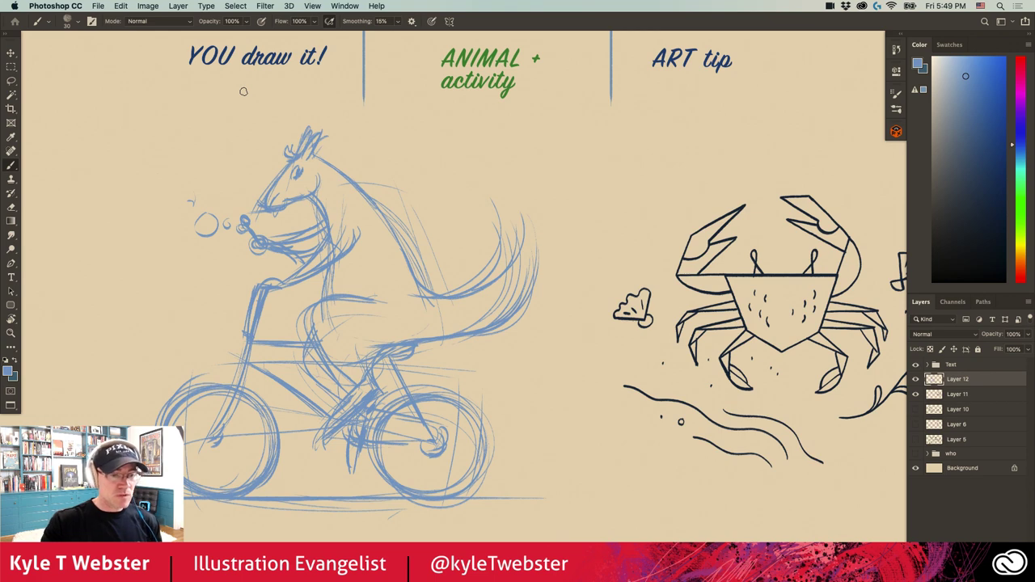
{"action": "left_click_drag", "start_coordinate": [167, 212], "coordinate": [140, 387]}
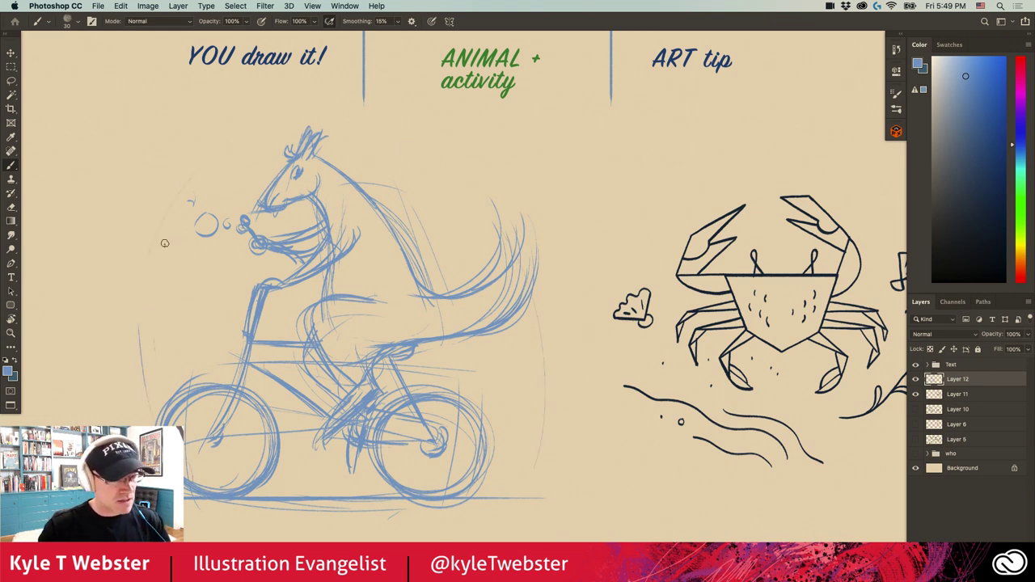
{"action": "left_click_drag", "start_coordinate": [164, 243], "coordinate": [163, 403]}
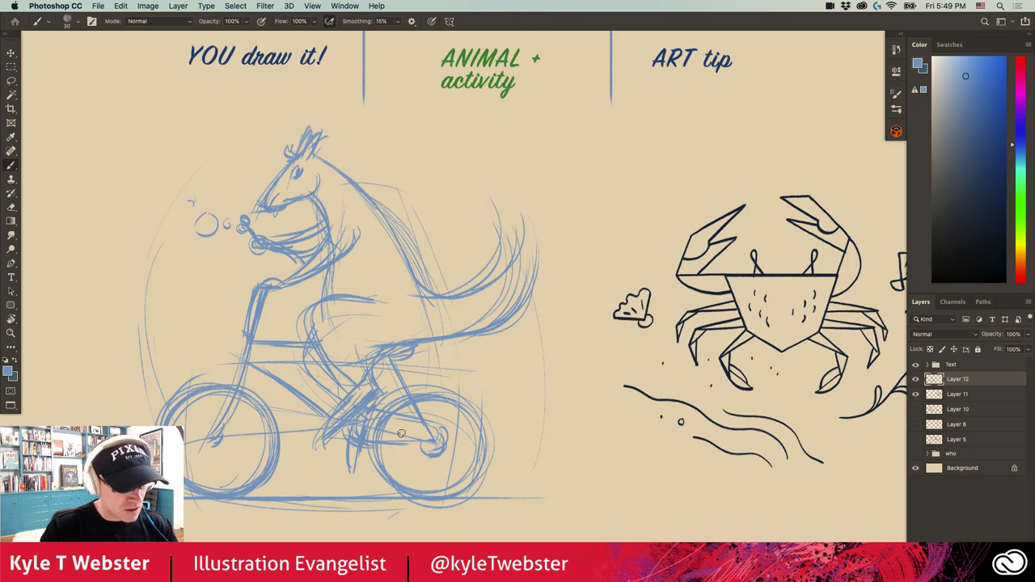
{"action": "mouse_move", "coordinate": [517, 230]}
{"action": "left_mouse_down"}
{"action": "mouse_move", "coordinate": [425, 320]}
{"action": "mouse_move", "coordinate": [453, 332]}
{"action": "left_mouse_up"}
{"action": "left_click_drag", "start_coordinate": [518, 283], "coordinate": [441, 339]}
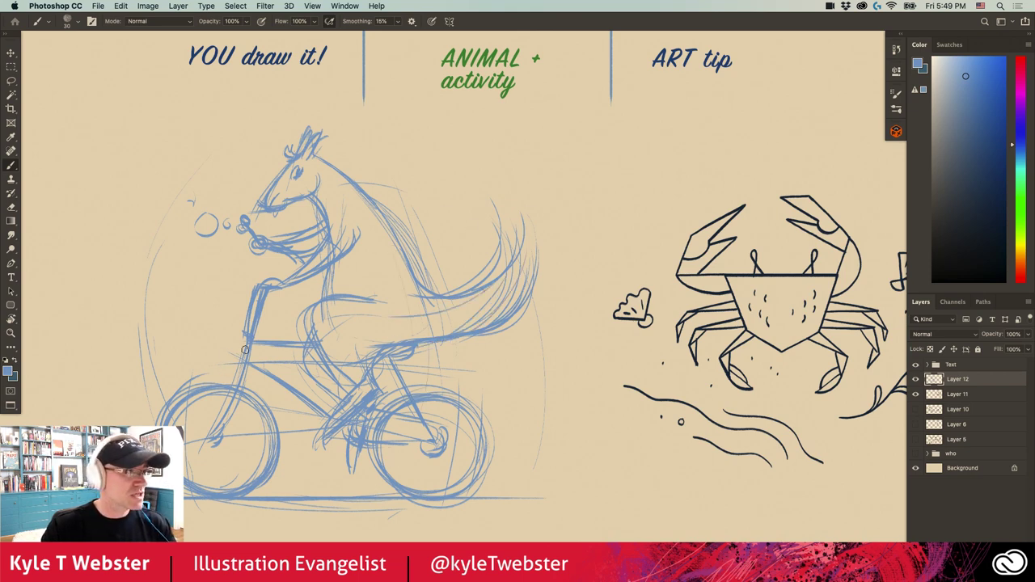
{"action": "mouse_move", "coordinate": [526, 215]}
{"action": "left_mouse_down"}
{"action": "mouse_move", "coordinate": [508, 307]}
{"action": "mouse_move", "coordinate": [465, 328]}
{"action": "mouse_move", "coordinate": [482, 326]}
{"action": "mouse_move", "coordinate": [366, 354]}
{"action": "left_mouse_up"}
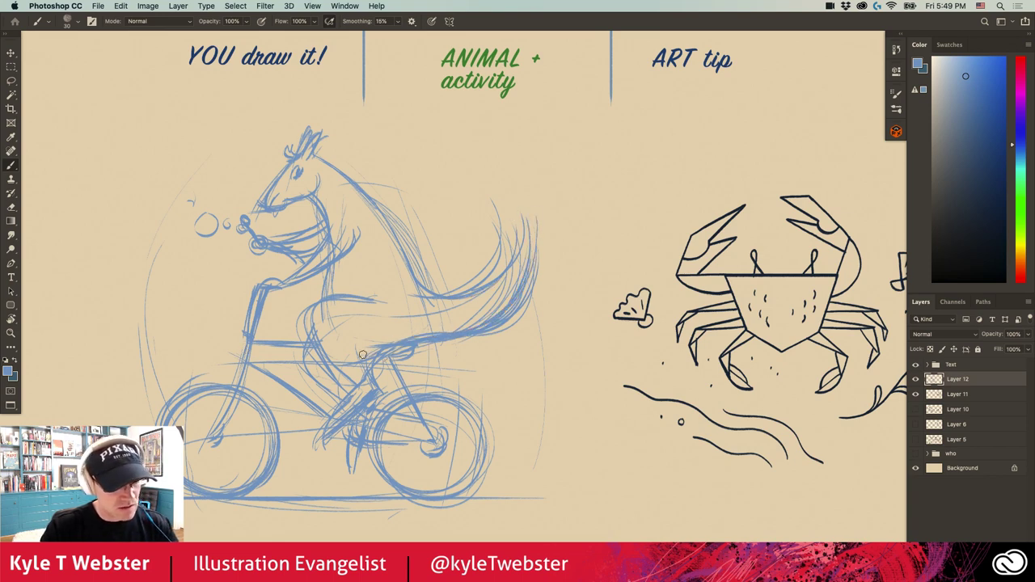
{"action": "left_click_drag", "start_coordinate": [377, 298], "coordinate": [327, 294]}
- Reinforce the leg down to the pedal and add strokes at the front fork and chain stay
{"action": "left_click_drag", "start_coordinate": [305, 329], "coordinate": [348, 468]}
{"action": "left_click_drag", "start_coordinate": [364, 416], "coordinate": [350, 474]}
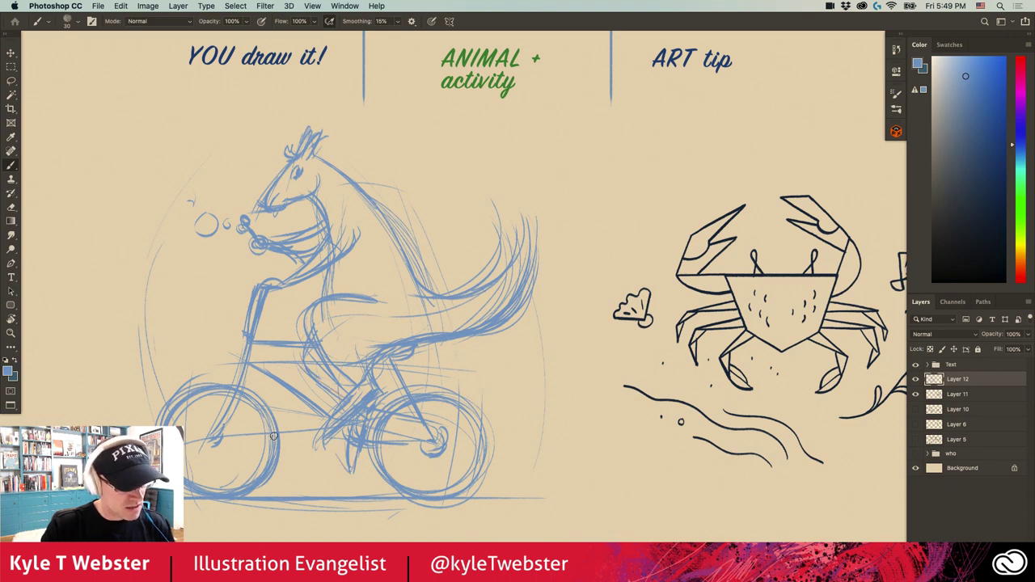
{"action": "mouse_move", "coordinate": [243, 356]}
{"action": "left_mouse_down"}
{"action": "mouse_move", "coordinate": [230, 408]}
{"action": "mouse_move", "coordinate": [243, 365]}
{"action": "left_mouse_up"}
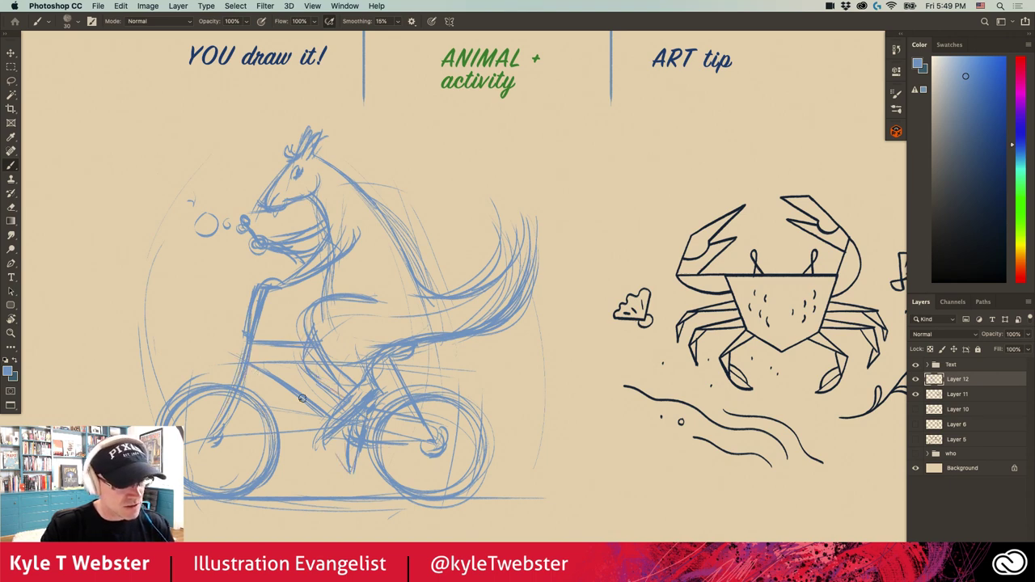
{"action": "mouse_move", "coordinate": [428, 438]}
{"action": "left_mouse_down"}
{"action": "mouse_move", "coordinate": [386, 368]}
{"action": "mouse_move", "coordinate": [427, 438]}
{"action": "mouse_move", "coordinate": [386, 431]}
{"action": "left_mouse_up"}
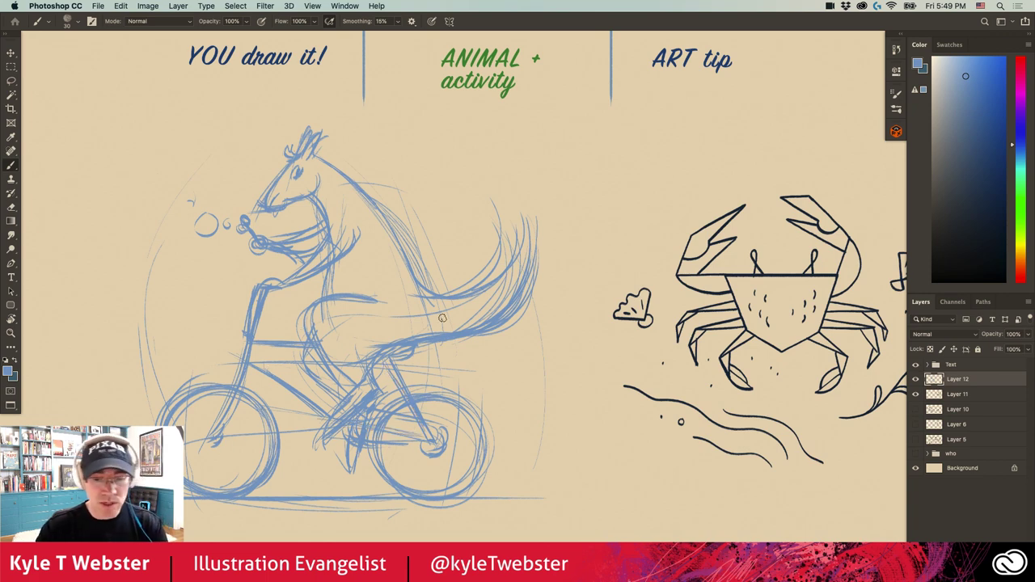
- Lower the sketch layer's opacity to 30%
{"action": "left_click", "coordinate": [1011, 334]}
{"action": "type", "text": "2"}
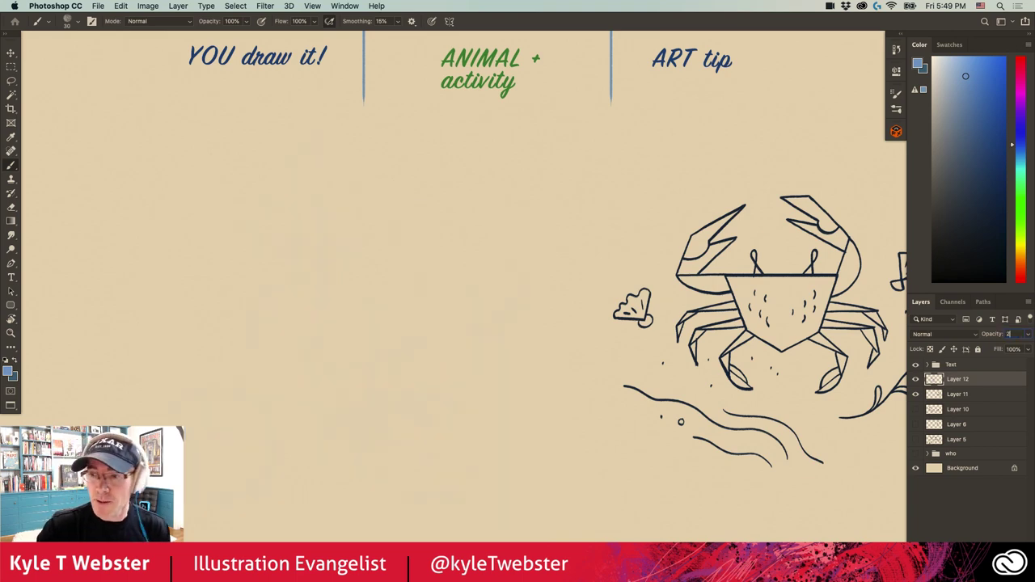
{"action": "type", "text": "0"}
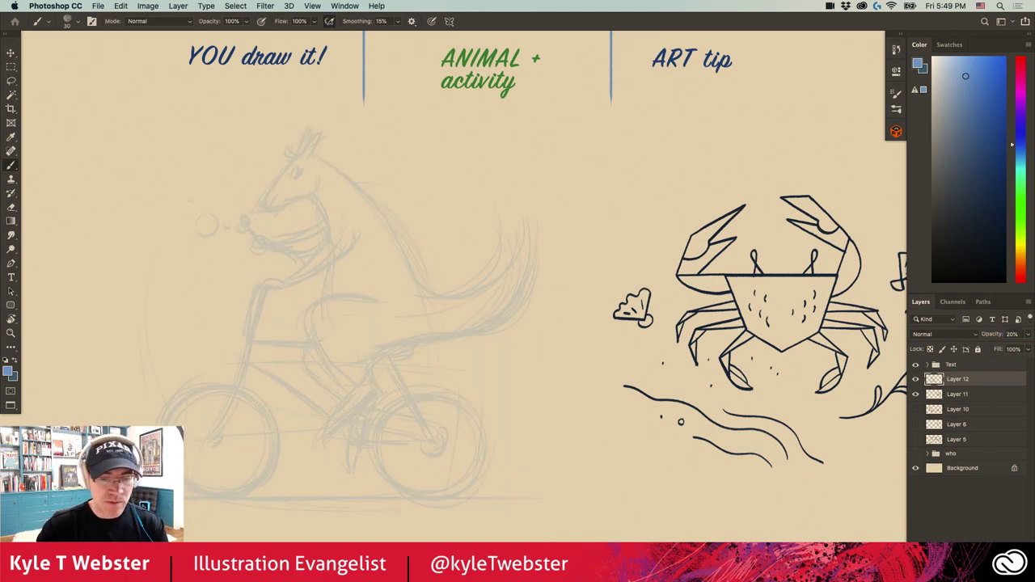
{"action": "left_click", "coordinate": [1011, 334]}
{"action": "type", "text": "30"}
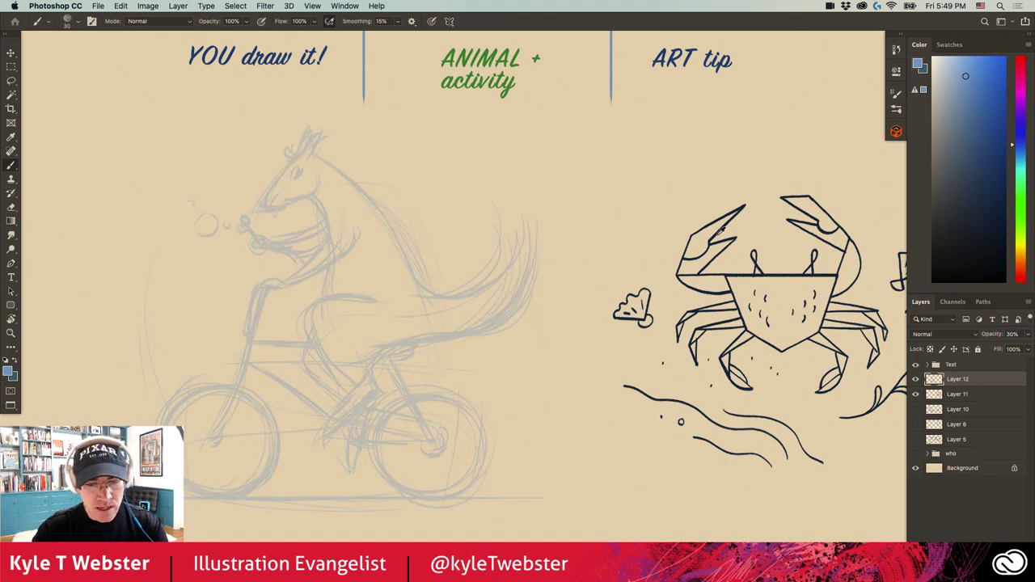
- Pick the crab's dark navy as ink colour and add a new layer above the sketch
{"action": "left_click", "coordinate": [716, 232], "text": "alt"}
{"action": "key", "text": "super+alt+shift+n"}
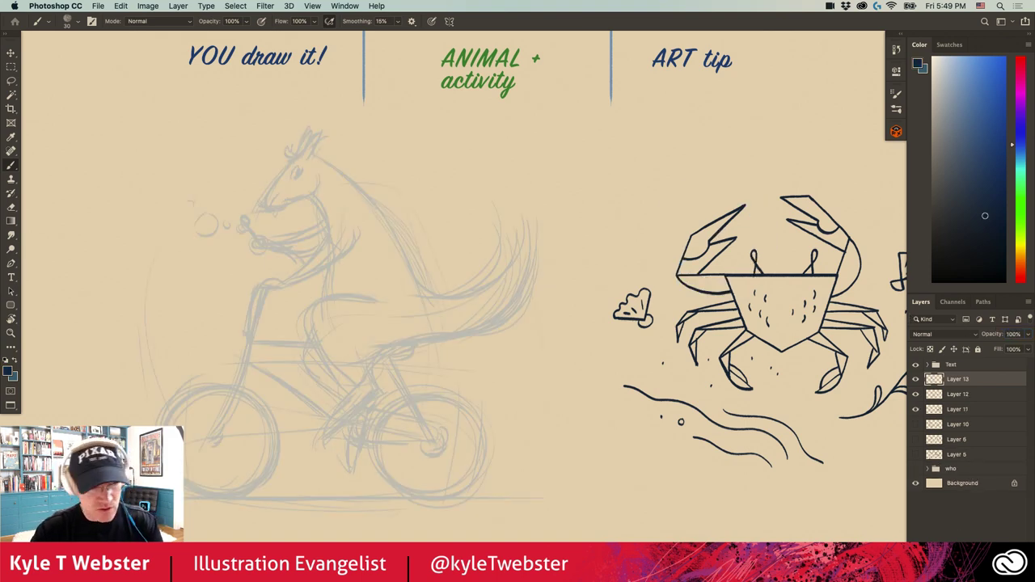
{"action": "scroll", "coordinate": [258, 287], "scroll_direction": "up", "scroll_amount": 3}
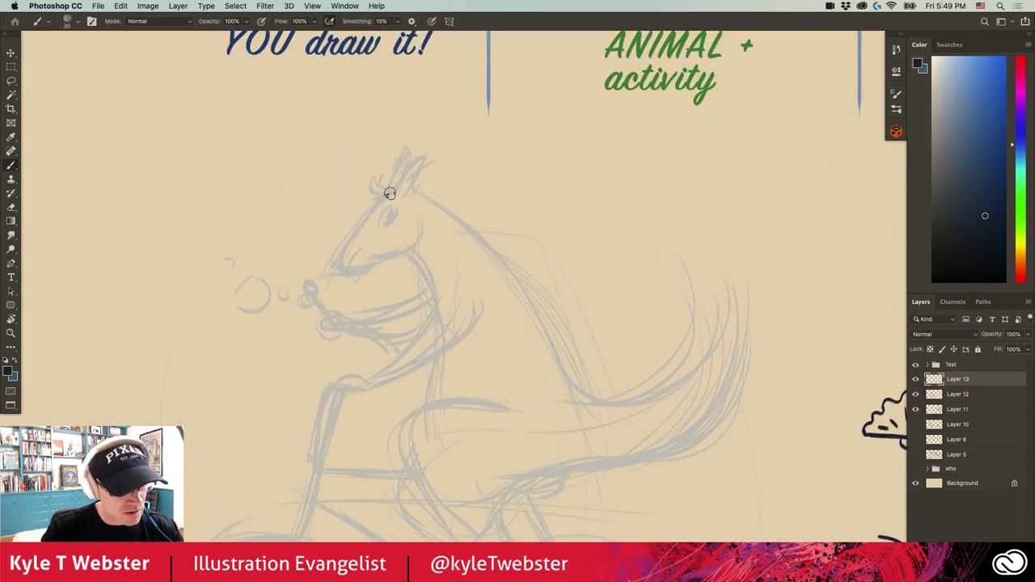
- Ink the kangaroo's face and snout in navy, redoing the ear edges after an undo
{"action": "mouse_move", "coordinate": [390, 194]}
{"action": "left_mouse_down"}
{"action": "mouse_move", "coordinate": [343, 244]}
{"action": "mouse_move", "coordinate": [341, 263]}
{"action": "left_mouse_up"}
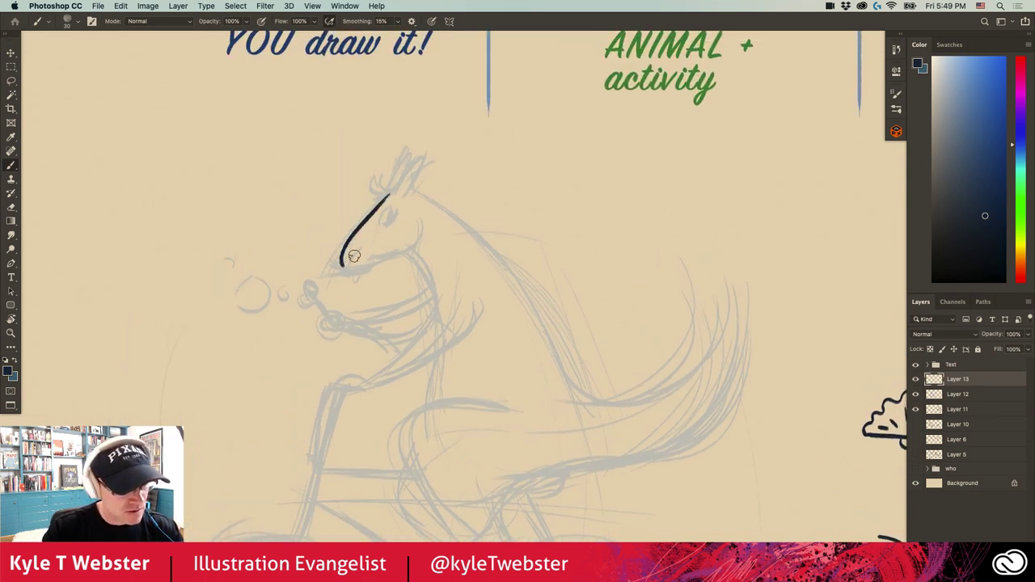
{"action": "mouse_move", "coordinate": [343, 271]}
{"action": "left_mouse_down"}
{"action": "mouse_move", "coordinate": [366, 260]}
{"action": "mouse_move", "coordinate": [364, 273]}
{"action": "mouse_move", "coordinate": [427, 228]}
{"action": "mouse_move", "coordinate": [385, 223]}
{"action": "mouse_move", "coordinate": [414, 164]}
{"action": "mouse_move", "coordinate": [419, 185]}
{"action": "left_mouse_up"}
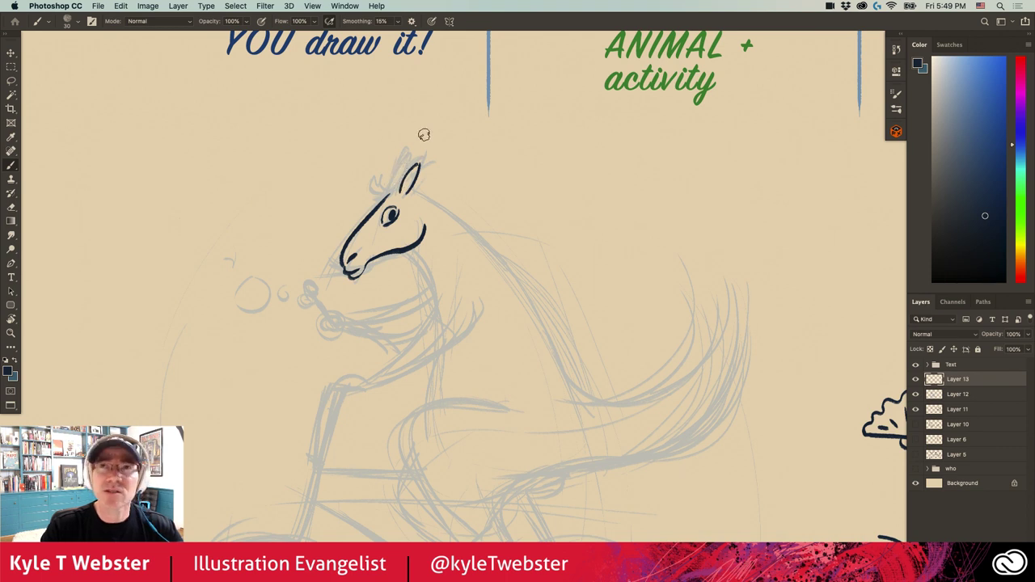
{"action": "key", "text": "super+z"}
{"action": "key", "text": "super+z"}
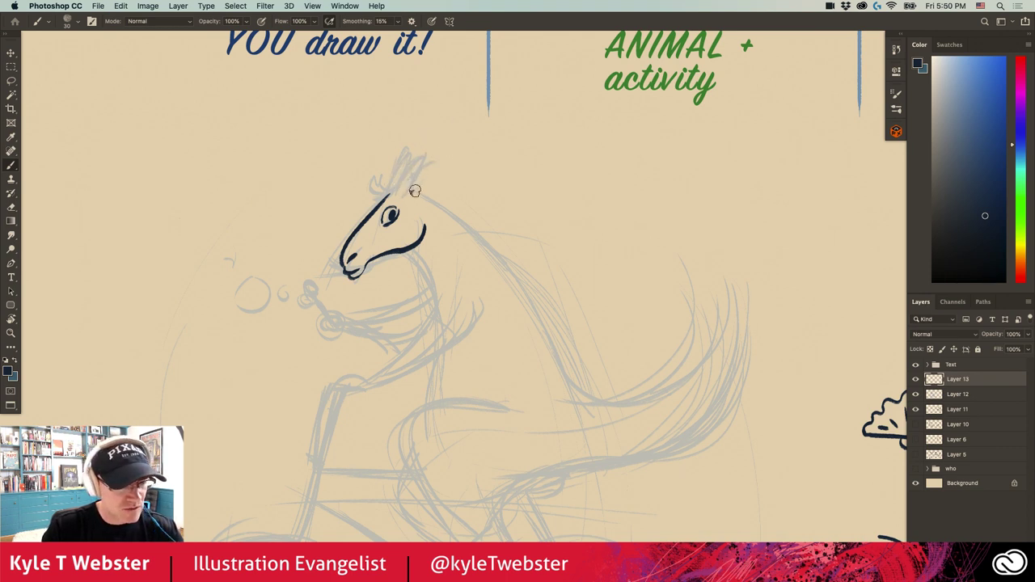
{"action": "left_click_drag", "start_coordinate": [415, 190], "coordinate": [420, 131]}
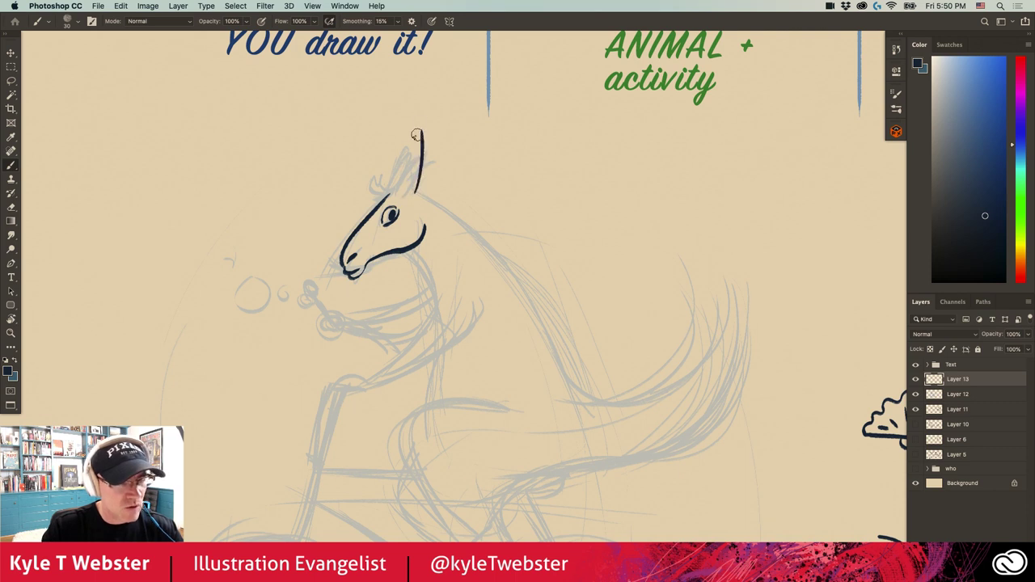
{"action": "left_click_drag", "start_coordinate": [401, 191], "coordinate": [419, 134]}
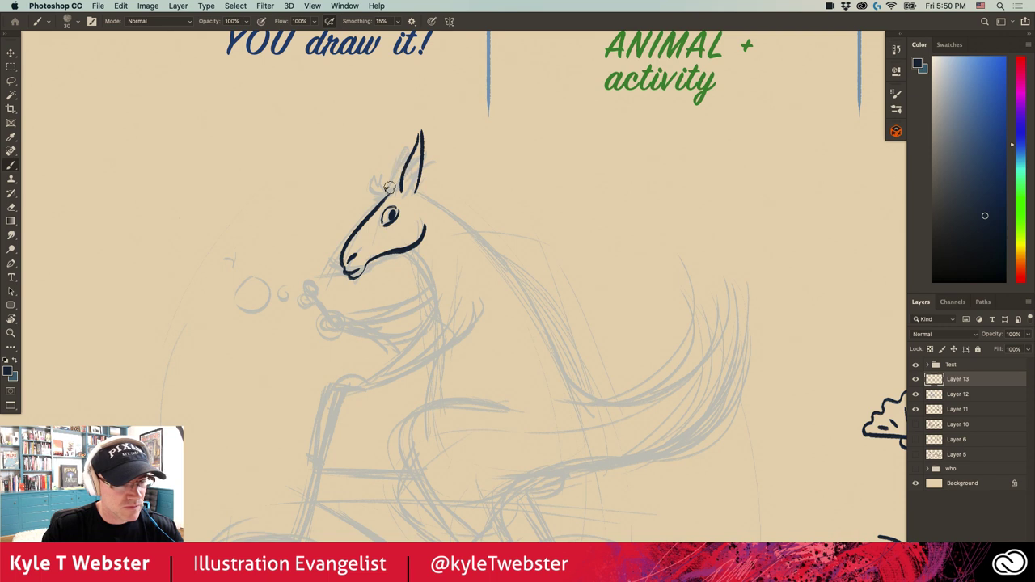
{"action": "mouse_move", "coordinate": [398, 184]}
{"action": "left_mouse_down"}
{"action": "mouse_move", "coordinate": [377, 177]}
{"action": "mouse_move", "coordinate": [394, 188]}
{"action": "mouse_move", "coordinate": [404, 131]}
{"action": "mouse_move", "coordinate": [393, 164]}
{"action": "left_mouse_up"}
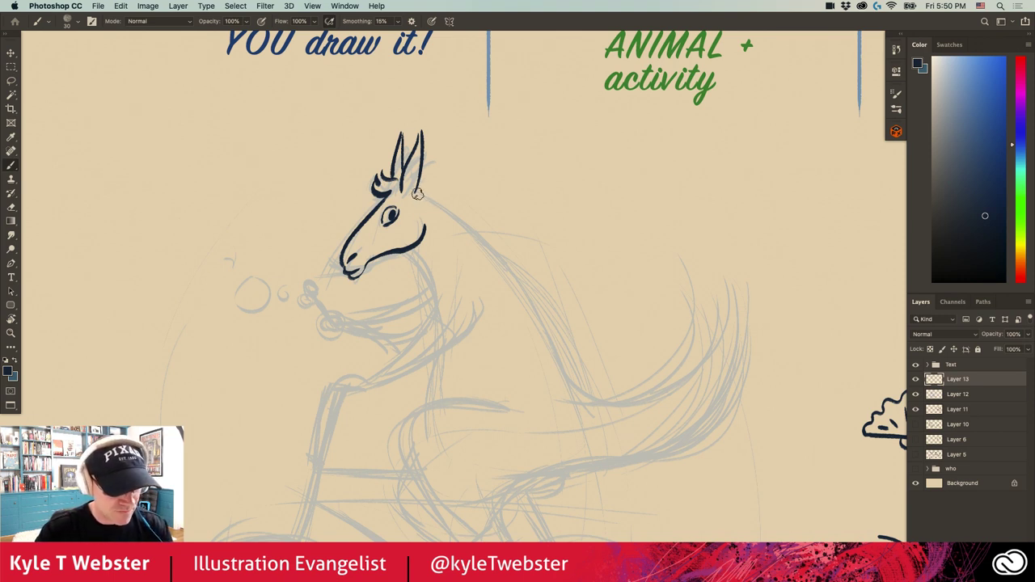
- Ink the back of the neck, the throat line, both arms and the curled hand
{"action": "mouse_move", "coordinate": [417, 192]}
{"action": "left_mouse_down"}
{"action": "mouse_move", "coordinate": [545, 324]}
{"action": "mouse_move", "coordinate": [589, 398]}
{"action": "left_mouse_up"}
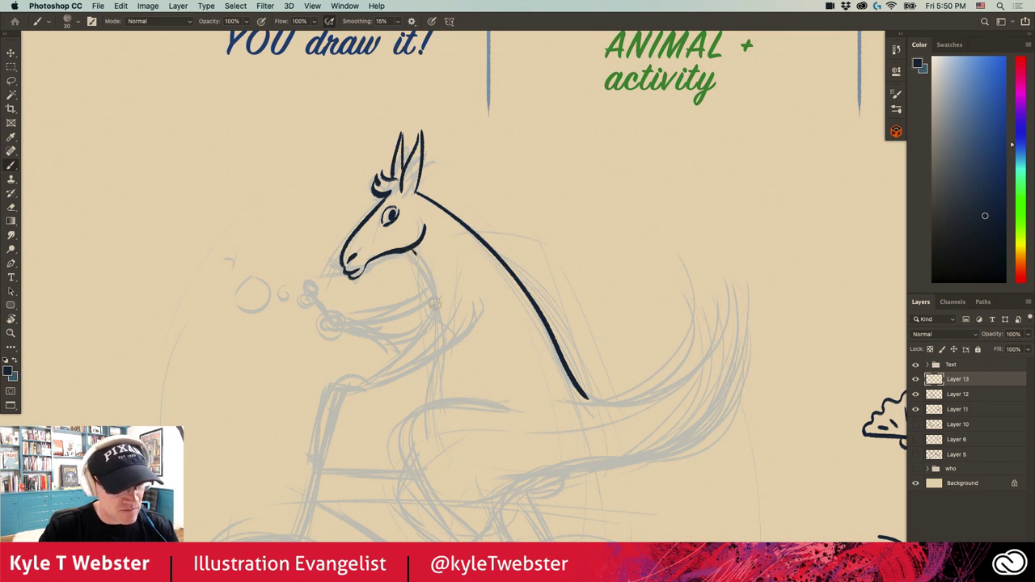
{"action": "mouse_move", "coordinate": [414, 252]}
{"action": "left_mouse_down"}
{"action": "mouse_move", "coordinate": [452, 349]}
{"action": "mouse_move", "coordinate": [369, 376]}
{"action": "left_mouse_up"}
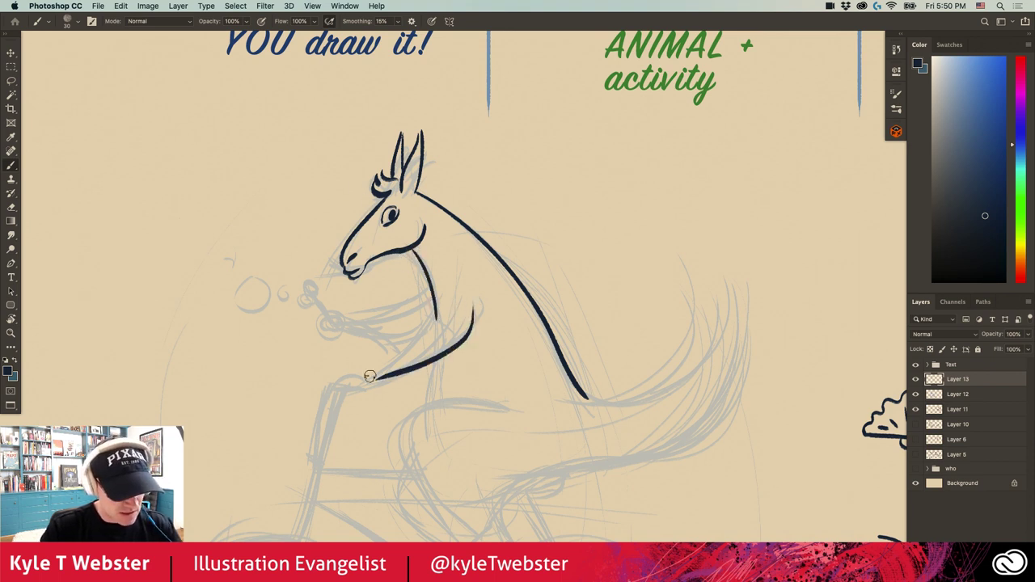
{"action": "mouse_move", "coordinate": [445, 308]}
{"action": "left_mouse_down"}
{"action": "mouse_move", "coordinate": [386, 364]}
{"action": "mouse_move", "coordinate": [339, 382]}
{"action": "mouse_move", "coordinate": [387, 373]}
{"action": "left_mouse_up"}
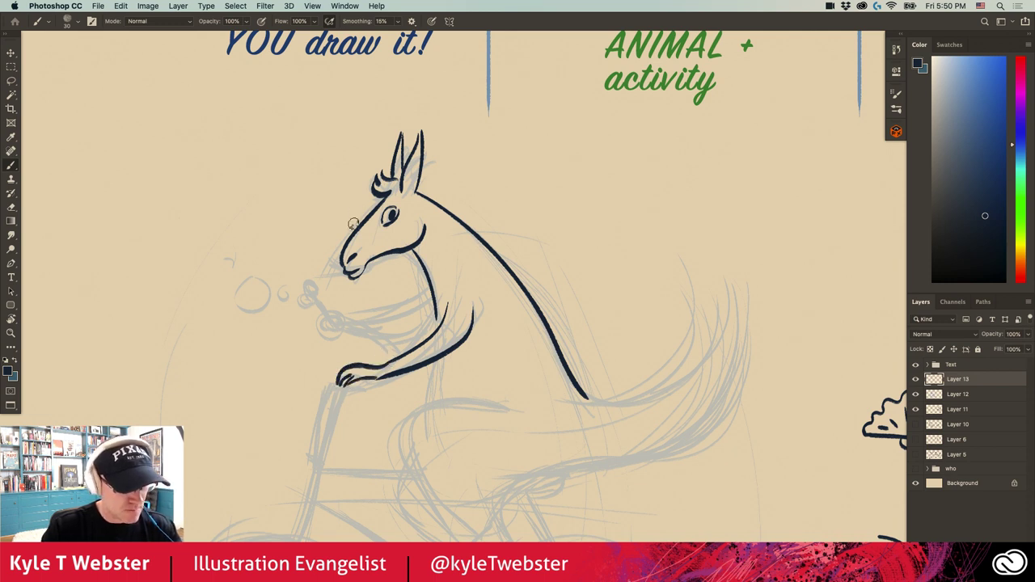
{"action": "mouse_move", "coordinate": [428, 306]}
{"action": "left_mouse_down"}
{"action": "mouse_move", "coordinate": [405, 322]}
{"action": "mouse_move", "coordinate": [353, 323]}
{"action": "left_mouse_up"}
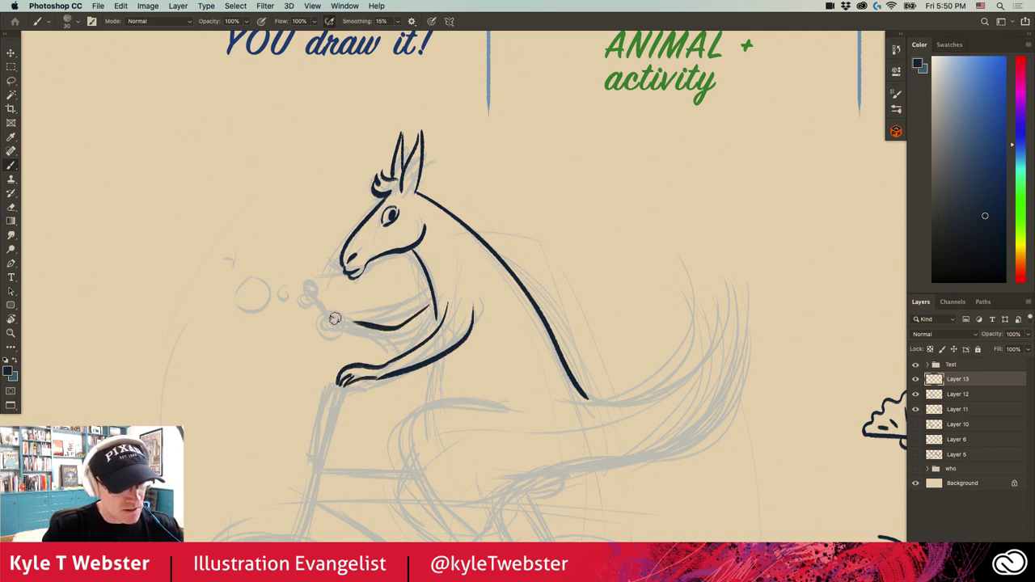
{"action": "mouse_move", "coordinate": [417, 341]}
{"action": "left_mouse_down"}
{"action": "mouse_move", "coordinate": [360, 335]}
{"action": "mouse_move", "coordinate": [322, 294]}
{"action": "mouse_move", "coordinate": [336, 296]}
{"action": "mouse_move", "coordinate": [345, 319]}
{"action": "mouse_move", "coordinate": [334, 317]}
{"action": "mouse_move", "coordinate": [340, 334]}
{"action": "mouse_move", "coordinate": [331, 318]}
{"action": "mouse_move", "coordinate": [332, 335]}
{"action": "mouse_move", "coordinate": [337, 326]}
{"action": "mouse_move", "coordinate": [350, 339]}
{"action": "mouse_move", "coordinate": [326, 289]}
{"action": "left_mouse_up"}
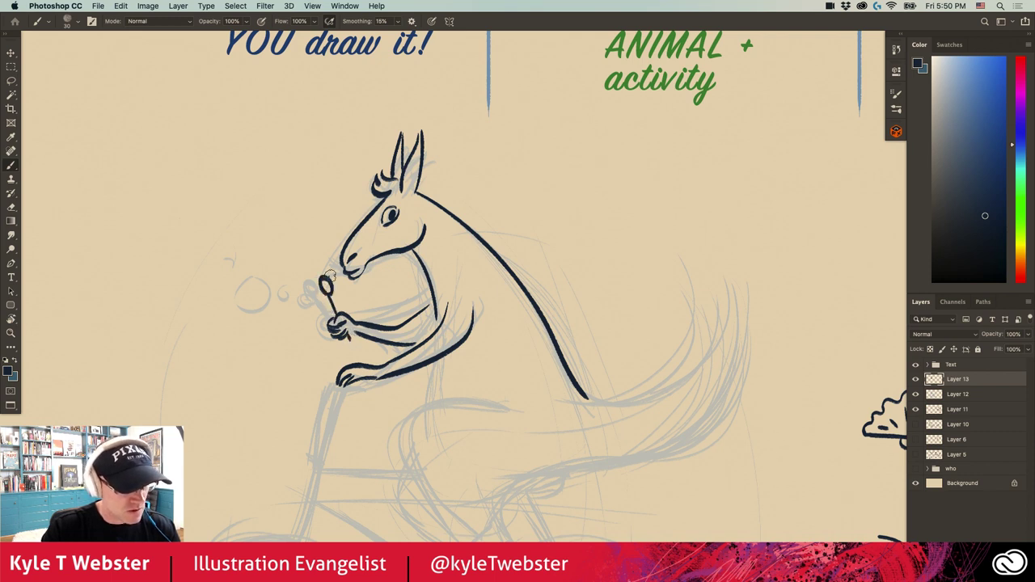
- Ink the bubble wand's loop and the kangaroo's belly and leg down toward the bike
{"action": "left_click_drag", "start_coordinate": [336, 210], "coordinate": [293, 190]}
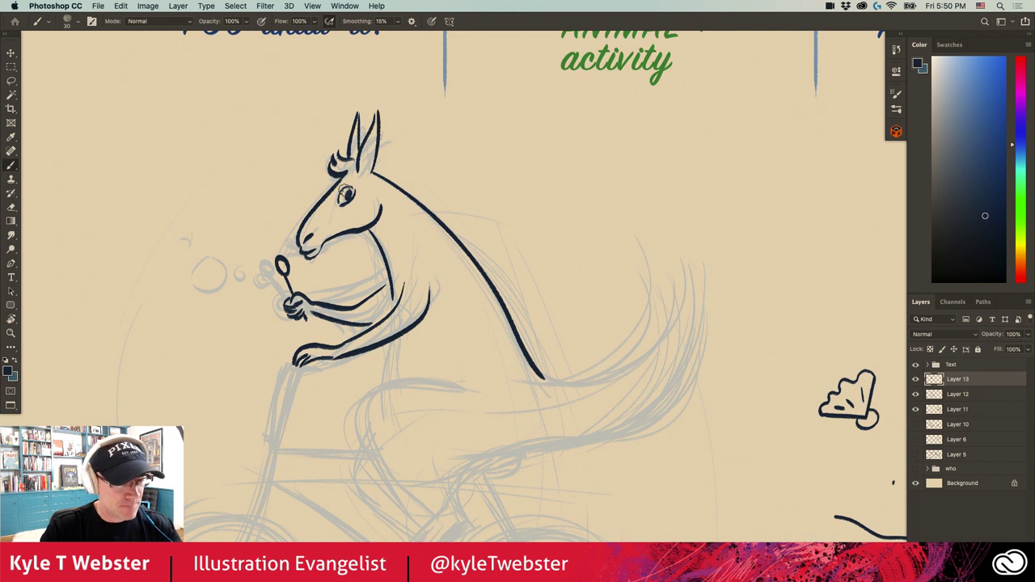
{"action": "left_click_drag", "start_coordinate": [377, 247], "coordinate": [361, 216]}
{"action": "left_click_drag", "start_coordinate": [381, 252], "coordinate": [377, 182]}
{"action": "mouse_move", "coordinate": [387, 236]}
{"action": "left_mouse_down"}
{"action": "mouse_move", "coordinate": [385, 269]}
{"action": "mouse_move", "coordinate": [347, 303]}
{"action": "mouse_move", "coordinate": [423, 413]}
{"action": "mouse_move", "coordinate": [389, 453]}
{"action": "mouse_move", "coordinate": [376, 494]}
{"action": "mouse_move", "coordinate": [449, 414]}
{"action": "mouse_move", "coordinate": [472, 357]}
{"action": "left_mouse_up"}
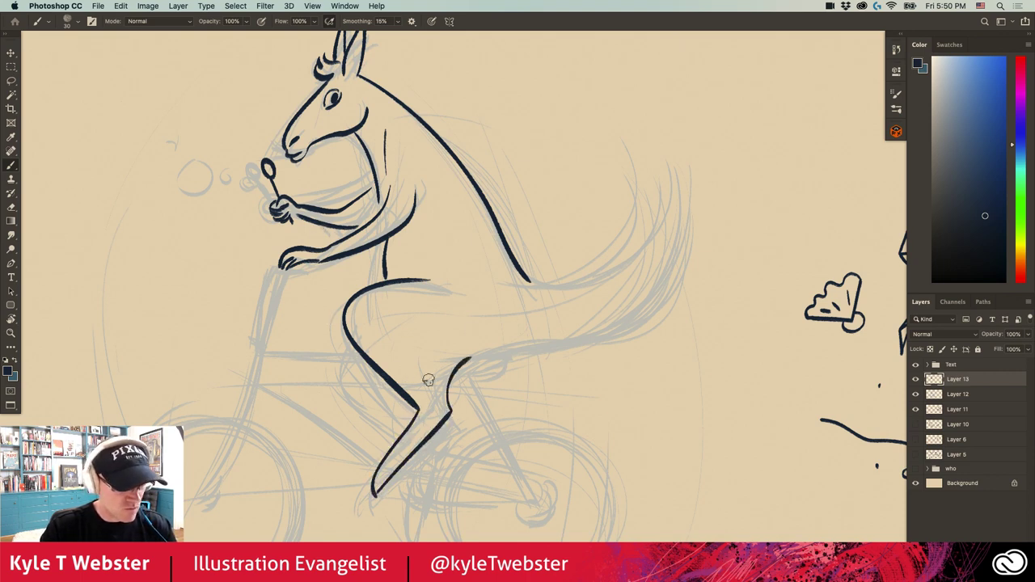
- Ink the kangaroo's tail: inner curve, outer edge to the tip, and a short base line
{"action": "mouse_move", "coordinate": [370, 447]}
{"action": "left_mouse_down"}
{"action": "mouse_move", "coordinate": [337, 384]}
{"action": "mouse_move", "coordinate": [374, 373]}
{"action": "left_mouse_up"}
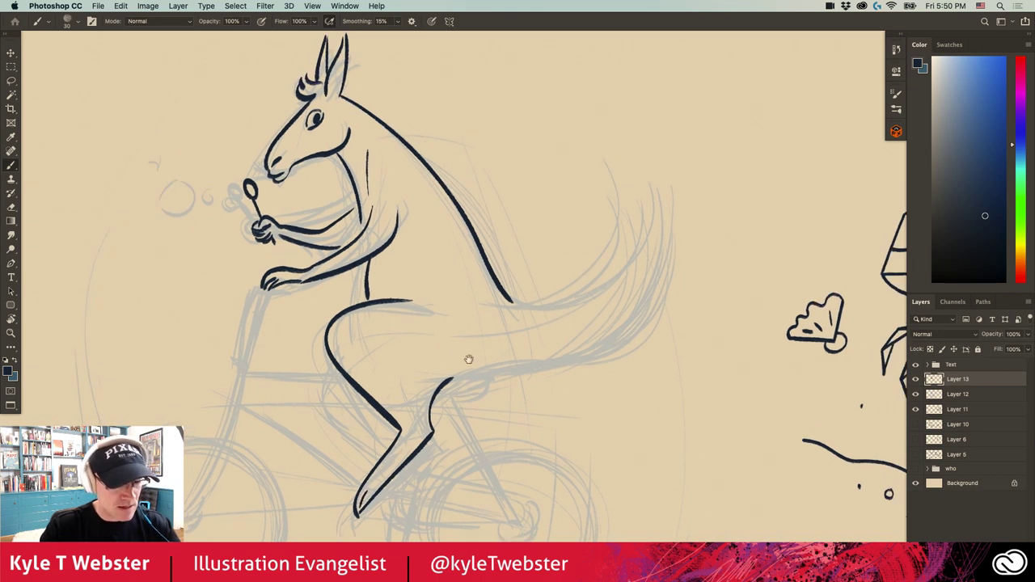
{"action": "left_click_drag", "start_coordinate": [469, 360], "coordinate": [439, 346]}
{"action": "left_click_drag", "start_coordinate": [482, 312], "coordinate": [584, 206]}
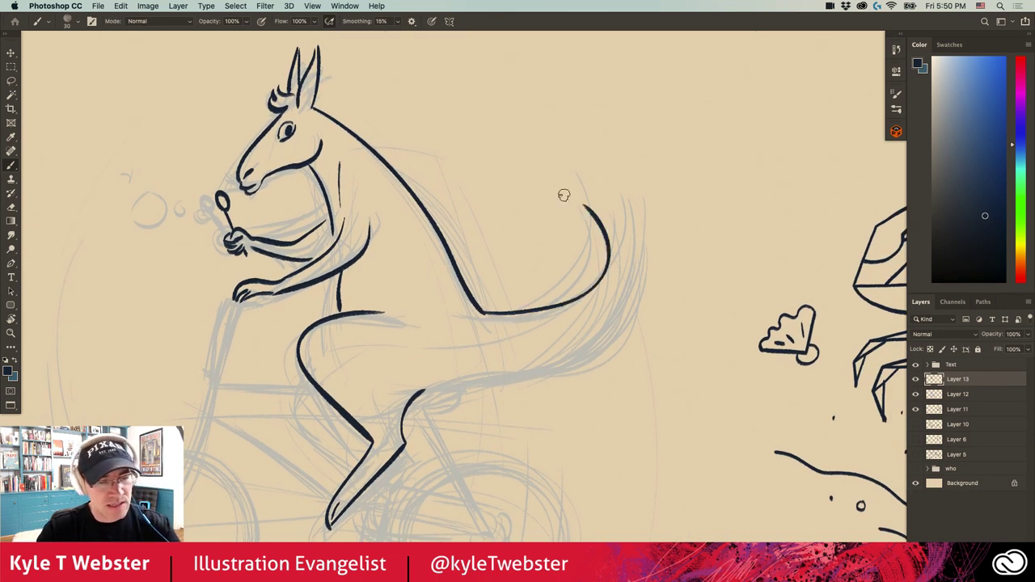
{"action": "mouse_move", "coordinate": [414, 396]}
{"action": "left_mouse_down"}
{"action": "mouse_move", "coordinate": [586, 361]}
{"action": "mouse_move", "coordinate": [603, 208]}
{"action": "left_mouse_up"}
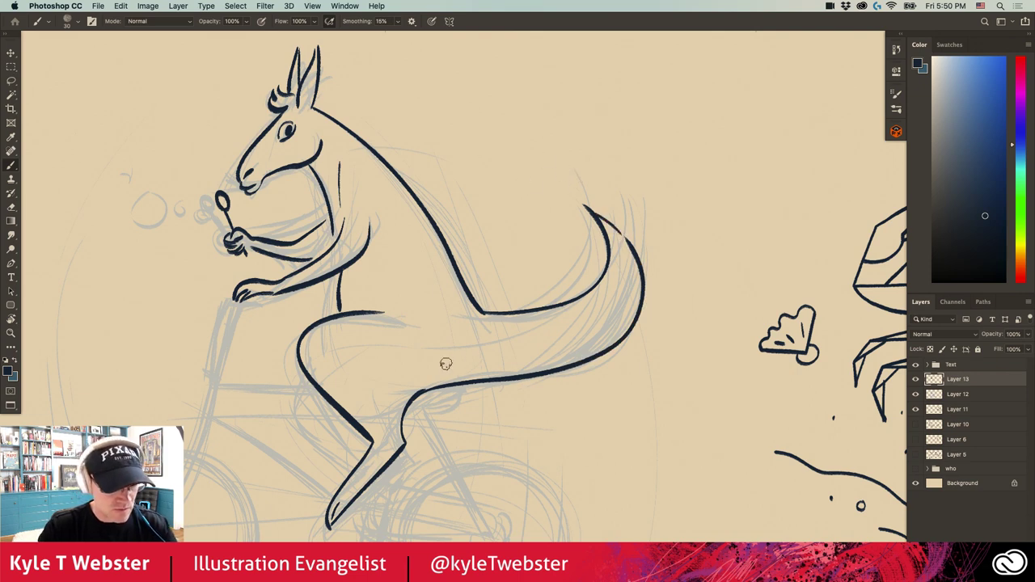
{"action": "left_click_drag", "start_coordinate": [419, 390], "coordinate": [450, 366]}
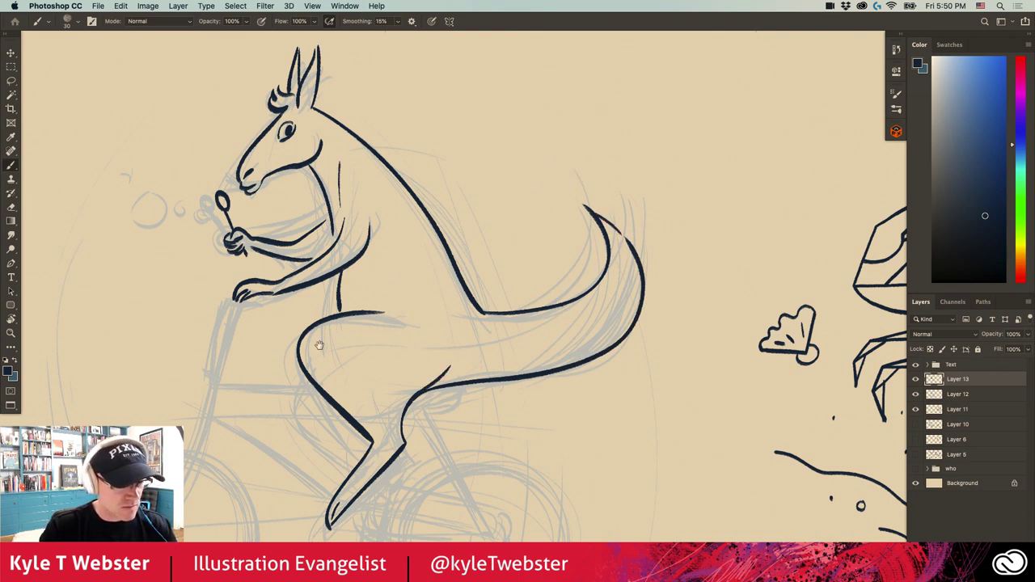
- Ink the bicycle's straight top tube and diagonal down tube
{"action": "left_click_drag", "start_coordinate": [319, 345], "coordinate": [367, 336]}
{"action": "scroll", "coordinate": [338, 290], "scroll_direction": "left", "scroll_amount": 3}
{"action": "scroll", "coordinate": [338, 289], "scroll_direction": "down", "scroll_amount": 3}
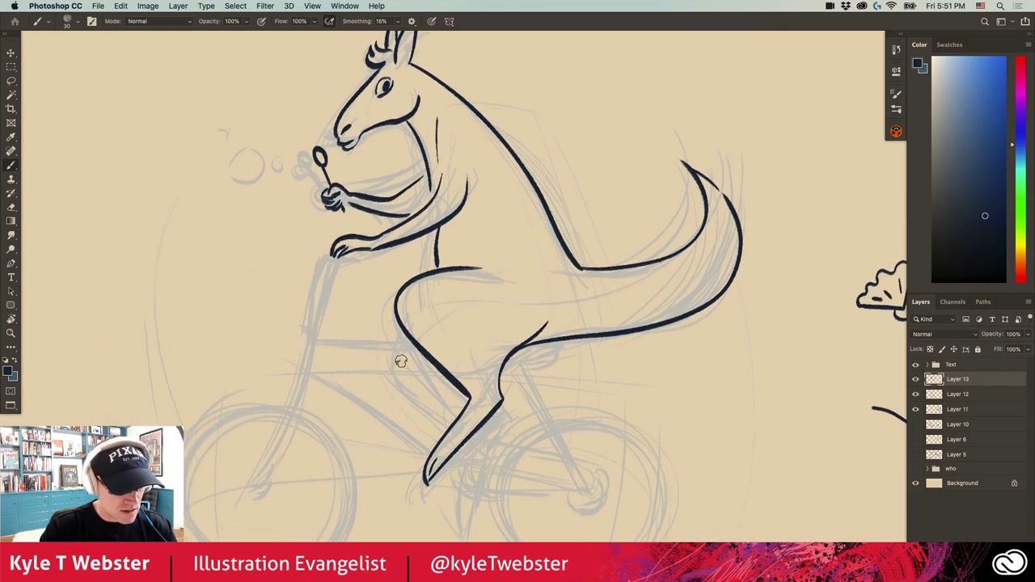
{"action": "left_click_drag", "start_coordinate": [413, 344], "coordinate": [323, 345]}
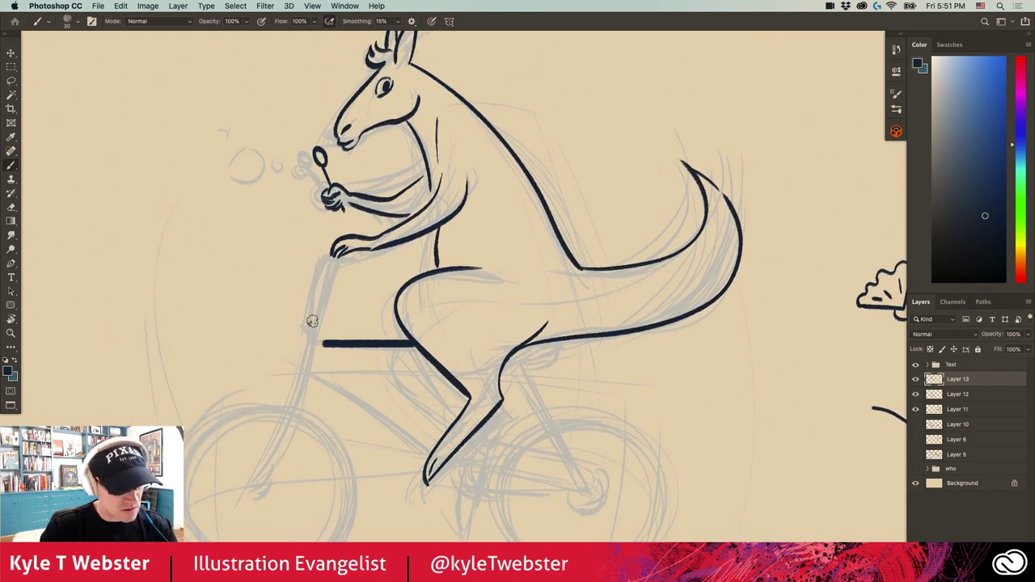
{"action": "left_click_drag", "start_coordinate": [429, 450], "coordinate": [317, 371]}
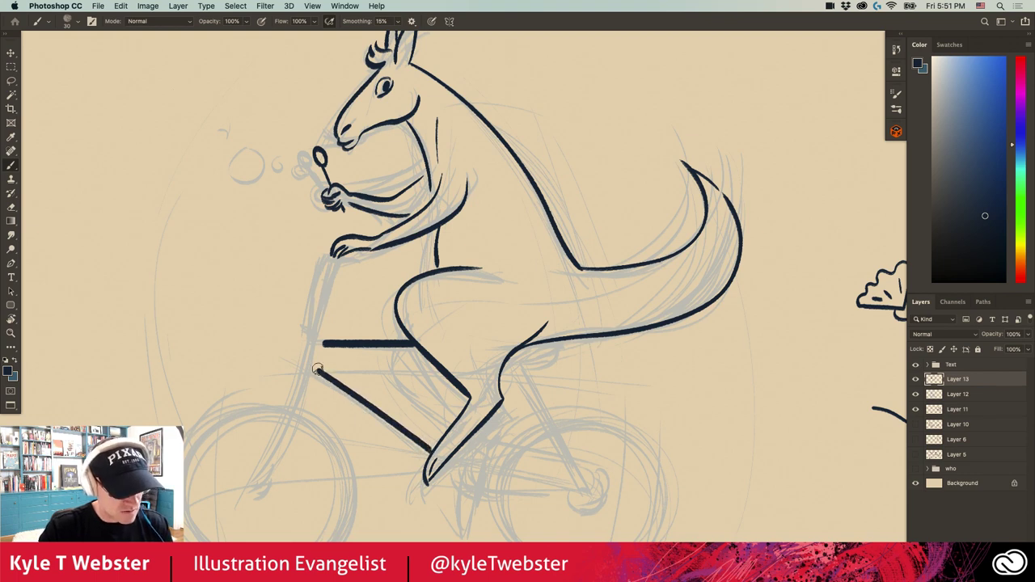
{"action": "scroll", "coordinate": [307, 314], "scroll_direction": "down", "scroll_amount": 2}
{"action": "scroll", "coordinate": [307, 314], "scroll_direction": "left", "scroll_amount": 2}
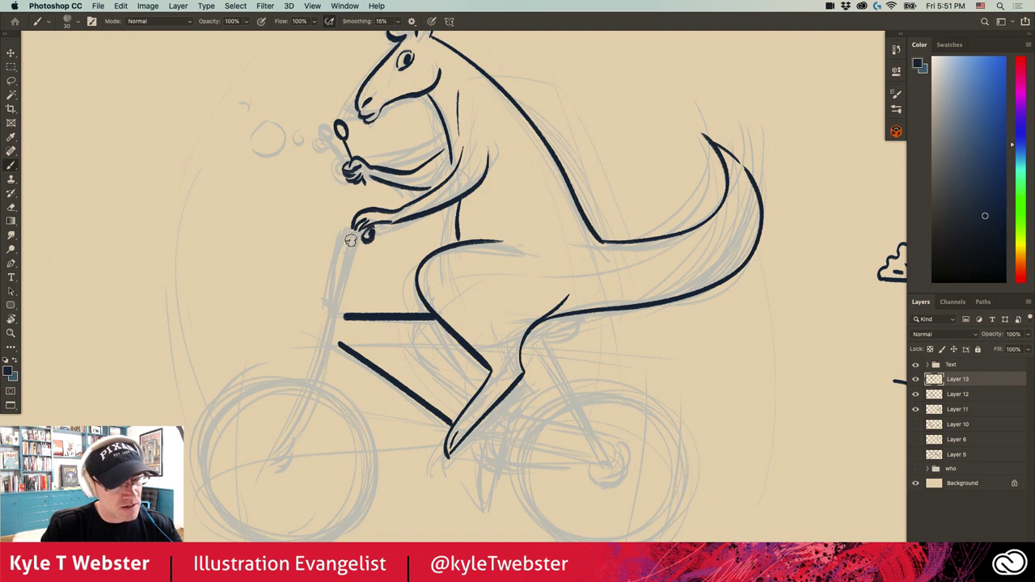
- Ink the handlebar stem below the paw as a tube of two parallel lines
{"action": "left_click_drag", "start_coordinate": [364, 234], "coordinate": [339, 295]}
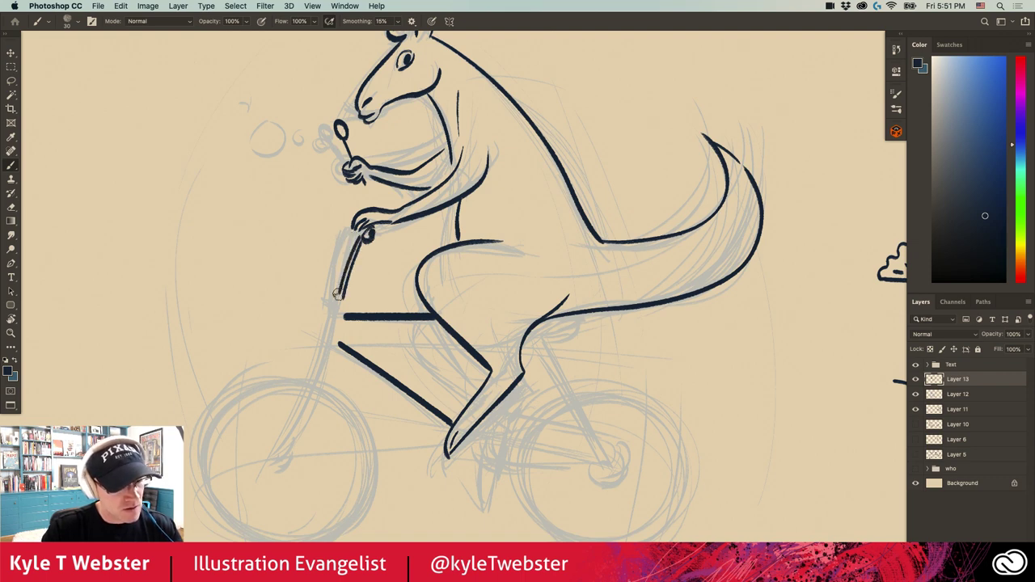
{"action": "key", "text": "ctrl+z"}
{"action": "key", "text": "ctrl+z"}
{"action": "left_click_drag", "start_coordinate": [364, 234], "coordinate": [338, 306]}
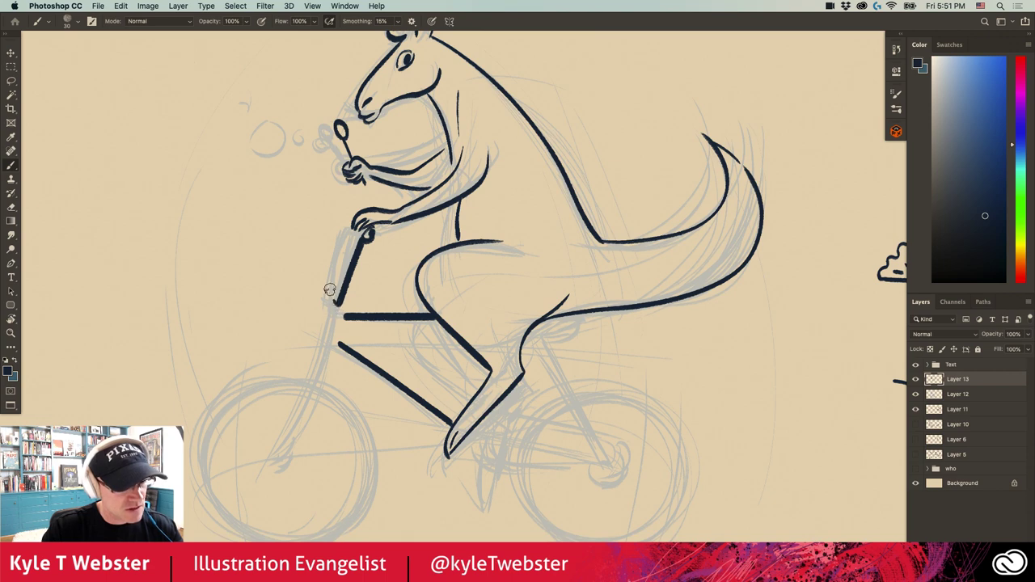
{"action": "mouse_move", "coordinate": [353, 233]}
{"action": "left_mouse_down"}
{"action": "mouse_move", "coordinate": [319, 385]}
{"action": "mouse_move", "coordinate": [280, 454]}
{"action": "left_mouse_up"}
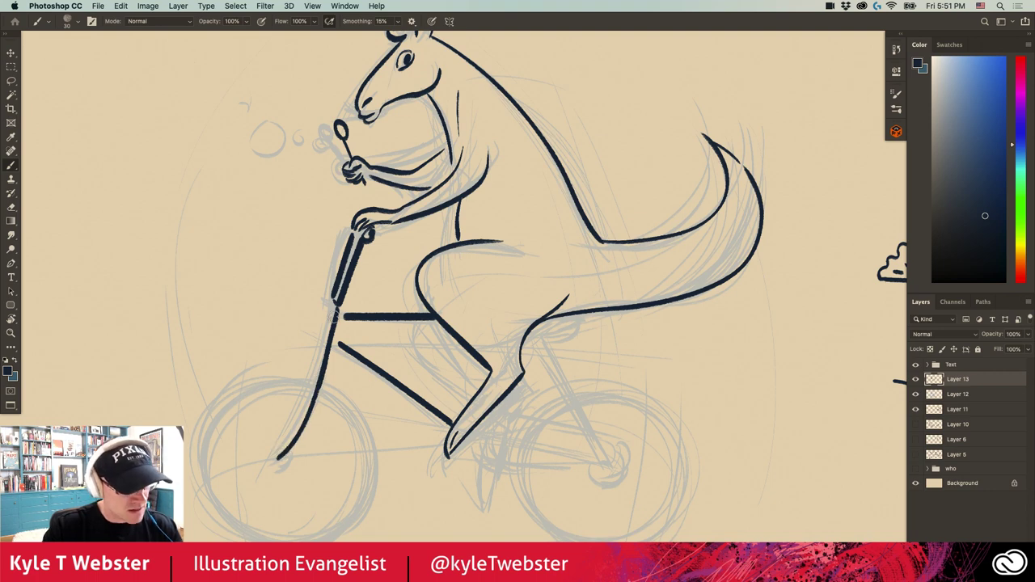
- Add a line down from the crossbar's end, thicken the lower leg and shade under the tail
{"action": "mouse_move", "coordinate": [296, 344]}
{"action": "left_mouse_down"}
{"action": "mouse_move", "coordinate": [301, 314]}
{"action": "mouse_move", "coordinate": [245, 307]}
{"action": "left_mouse_up"}
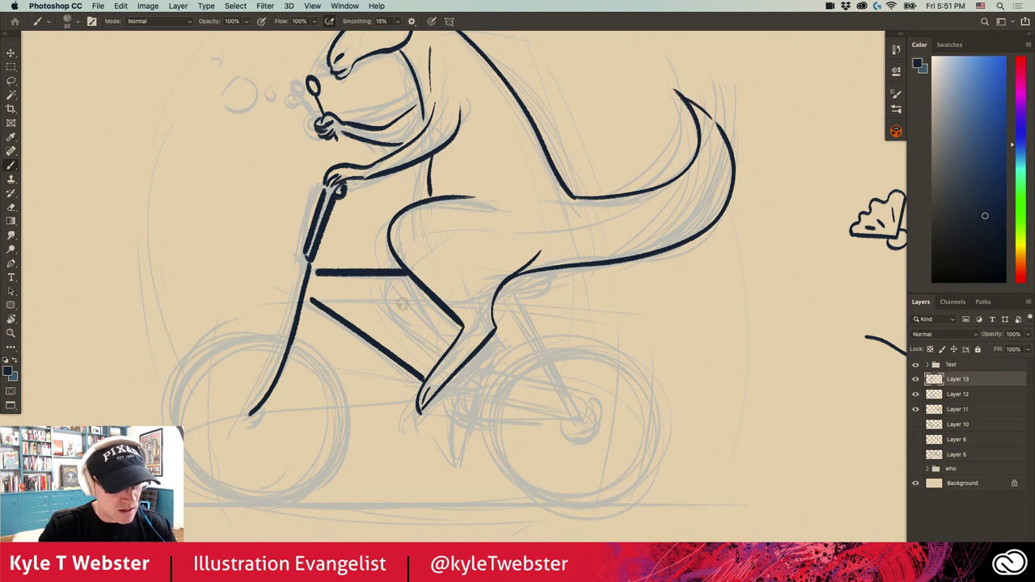
{"action": "mouse_move", "coordinate": [398, 284]}
{"action": "left_mouse_down"}
{"action": "mouse_move", "coordinate": [391, 306]}
{"action": "mouse_move", "coordinate": [437, 354]}
{"action": "mouse_move", "coordinate": [455, 452]}
{"action": "mouse_move", "coordinate": [478, 356]}
{"action": "left_mouse_up"}
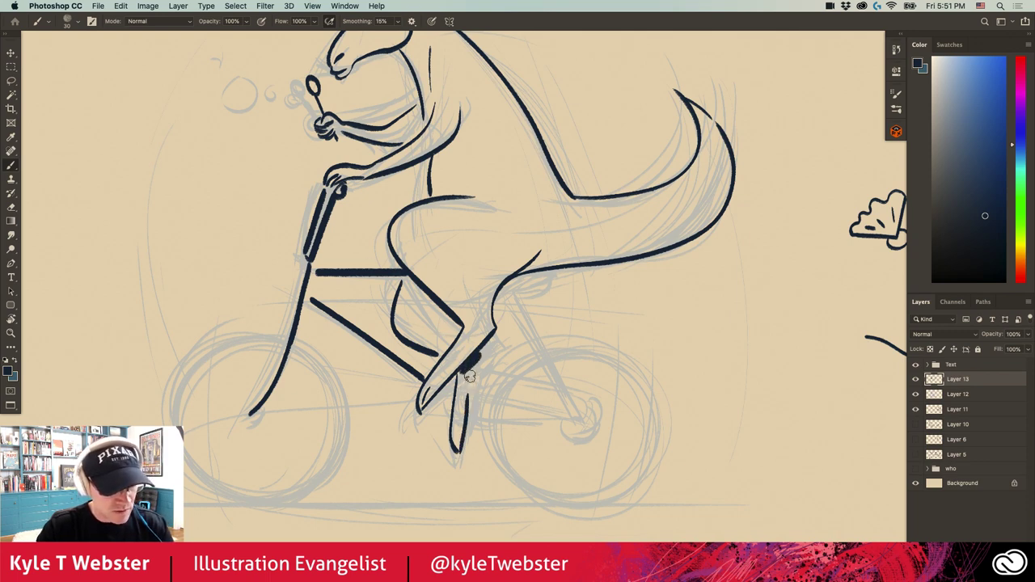
{"action": "mouse_move", "coordinate": [460, 398]}
{"action": "left_mouse_down"}
{"action": "mouse_move", "coordinate": [444, 399]}
{"action": "mouse_move", "coordinate": [453, 406]}
{"action": "left_mouse_up"}
{"action": "left_click_drag", "start_coordinate": [368, 335], "coordinate": [304, 333]}
{"action": "mouse_move", "coordinate": [461, 277]}
{"action": "left_mouse_down"}
{"action": "mouse_move", "coordinate": [433, 264]}
{"action": "mouse_move", "coordinate": [459, 277]}
{"action": "mouse_move", "coordinate": [445, 279]}
{"action": "mouse_move", "coordinate": [465, 273]}
{"action": "mouse_move", "coordinate": [434, 282]}
{"action": "mouse_move", "coordinate": [471, 271]}
{"action": "mouse_move", "coordinate": [474, 359]}
{"action": "mouse_move", "coordinate": [500, 416]}
{"action": "mouse_move", "coordinate": [382, 378]}
{"action": "mouse_move", "coordinate": [373, 386]}
{"action": "mouse_move", "coordinate": [358, 358]}
{"action": "mouse_move", "coordinate": [376, 385]}
{"action": "mouse_move", "coordinate": [411, 404]}
{"action": "mouse_move", "coordinate": [413, 394]}
{"action": "mouse_move", "coordinate": [373, 385]}
{"action": "left_mouse_up"}
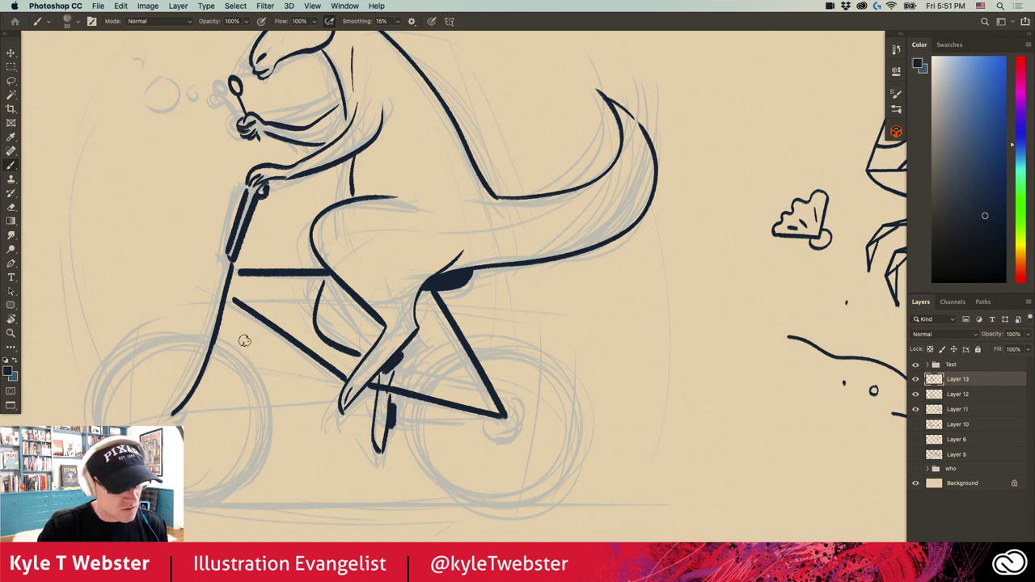
- Thicken the down tube and ink the front wheel into a full circle up to the fork
{"action": "mouse_move", "coordinate": [244, 341]}
{"action": "left_mouse_down"}
{"action": "mouse_move", "coordinate": [192, 257]}
{"action": "mouse_move", "coordinate": [249, 287]}
{"action": "mouse_move", "coordinate": [255, 308]}
{"action": "mouse_move", "coordinate": [329, 311]}
{"action": "left_mouse_up"}
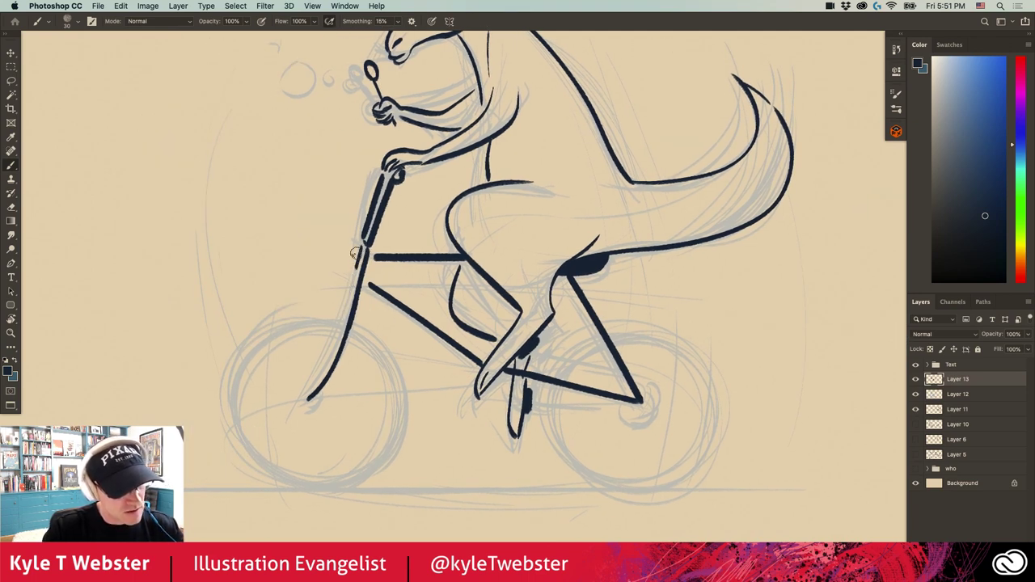
{"action": "mouse_move", "coordinate": [355, 248]}
{"action": "left_mouse_down"}
{"action": "mouse_move", "coordinate": [337, 346]}
{"action": "mouse_move", "coordinate": [307, 398]}
{"action": "left_mouse_up"}
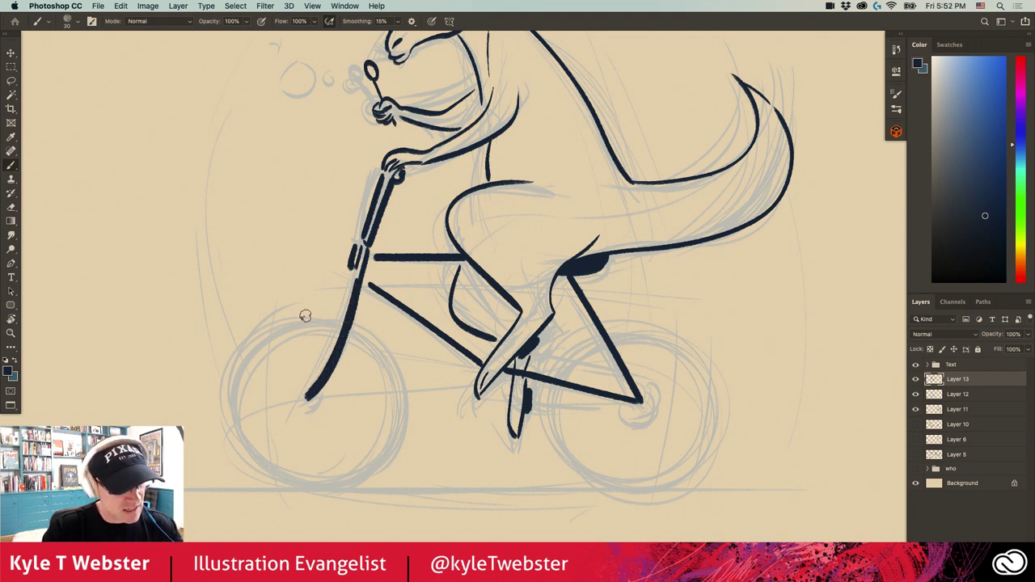
{"action": "scroll", "coordinate": [308, 312], "scroll_direction": "down", "scroll_amount": 2}
{"action": "mouse_move", "coordinate": [331, 285]}
{"action": "left_mouse_down"}
{"action": "mouse_move", "coordinate": [271, 284]}
{"action": "mouse_move", "coordinate": [226, 327]}
{"action": "mouse_move", "coordinate": [228, 414]}
{"action": "mouse_move", "coordinate": [291, 455]}
{"action": "mouse_move", "coordinate": [365, 435]}
{"action": "mouse_move", "coordinate": [397, 380]}
{"action": "mouse_move", "coordinate": [380, 312]}
{"action": "mouse_move", "coordinate": [354, 289]}
{"action": "left_mouse_up"}
{"action": "left_click_drag", "start_coordinate": [243, 287], "coordinate": [159, 228]}
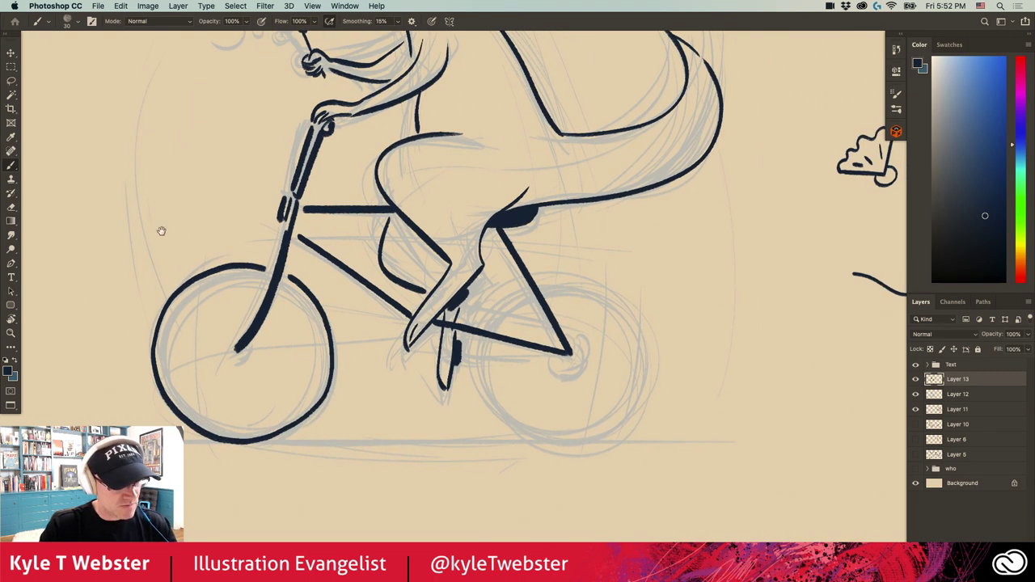
- Ink the rear wheel's left and upper-right arcs, then zoom out to see kangaroo and crab
{"action": "left_click_drag", "start_coordinate": [337, 300], "coordinate": [254, 247]}
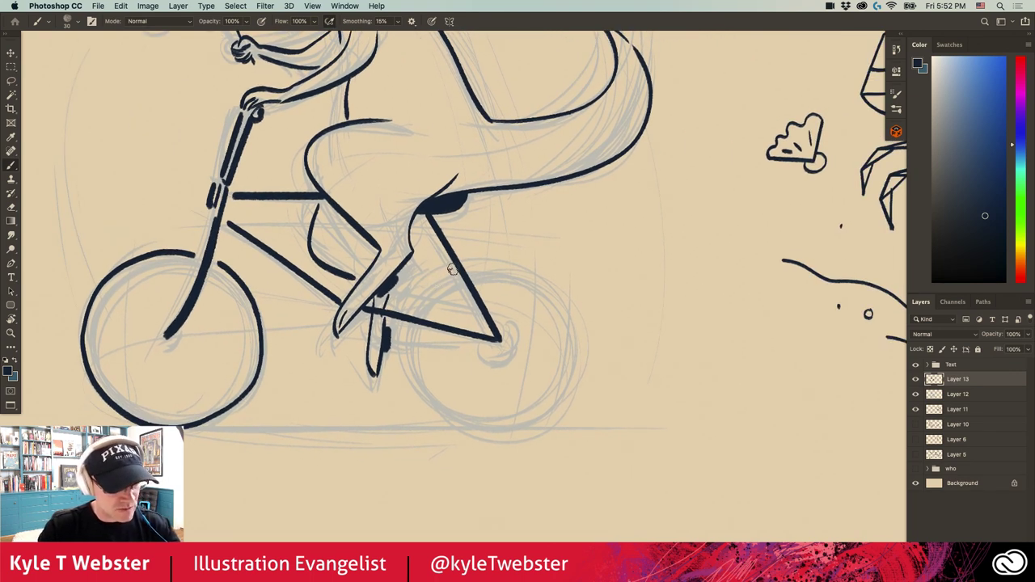
{"action": "mouse_move", "coordinate": [451, 269]}
{"action": "left_mouse_down"}
{"action": "mouse_move", "coordinate": [412, 309]}
{"action": "mouse_move", "coordinate": [406, 366]}
{"action": "mouse_move", "coordinate": [444, 413]}
{"action": "mouse_move", "coordinate": [492, 428]}
{"action": "mouse_move", "coordinate": [539, 416]}
{"action": "left_mouse_up"}
{"action": "mouse_move", "coordinate": [464, 264]}
{"action": "left_mouse_down"}
{"action": "mouse_move", "coordinate": [498, 258]}
{"action": "mouse_move", "coordinate": [538, 270]}
{"action": "mouse_move", "coordinate": [566, 306]}
{"action": "mouse_move", "coordinate": [574, 343]}
{"action": "mouse_move", "coordinate": [540, 409]}
{"action": "left_mouse_up"}
{"action": "left_click", "coordinate": [331, 424], "text": "alt"}
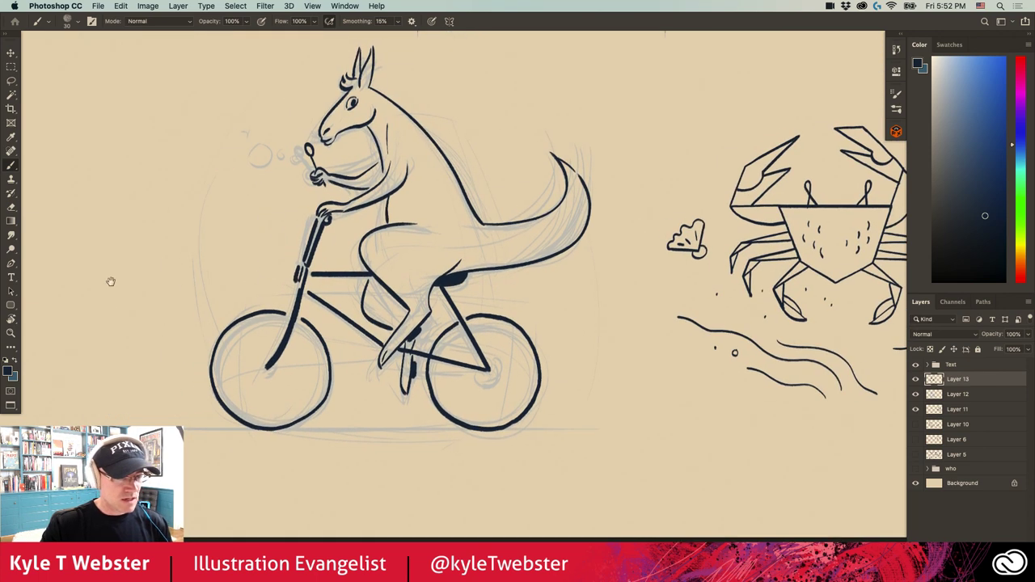
- Zoom in and dab short navy hatch marks across the kangaroo's belly and tail
{"action": "left_click", "coordinate": [399, 214], "text": "ctrl"}
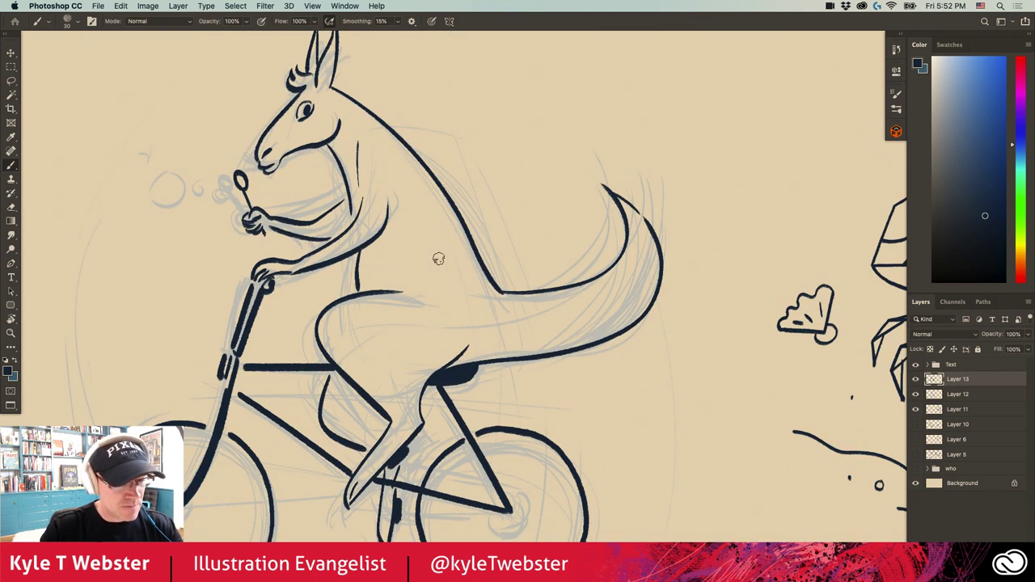
{"action": "left_click_drag", "start_coordinate": [447, 257], "coordinate": [449, 277]}
{"action": "left_click_drag", "start_coordinate": [423, 226], "coordinate": [428, 236]}
{"action": "left_click_drag", "start_coordinate": [430, 241], "coordinate": [437, 249]}
{"action": "left_click_drag", "start_coordinate": [524, 322], "coordinate": [534, 333]}
{"action": "left_click_drag", "start_coordinate": [543, 338], "coordinate": [574, 322]}
{"action": "left_click_drag", "start_coordinate": [507, 341], "coordinate": [508, 344]}
{"action": "left_click", "coordinate": [497, 332]}
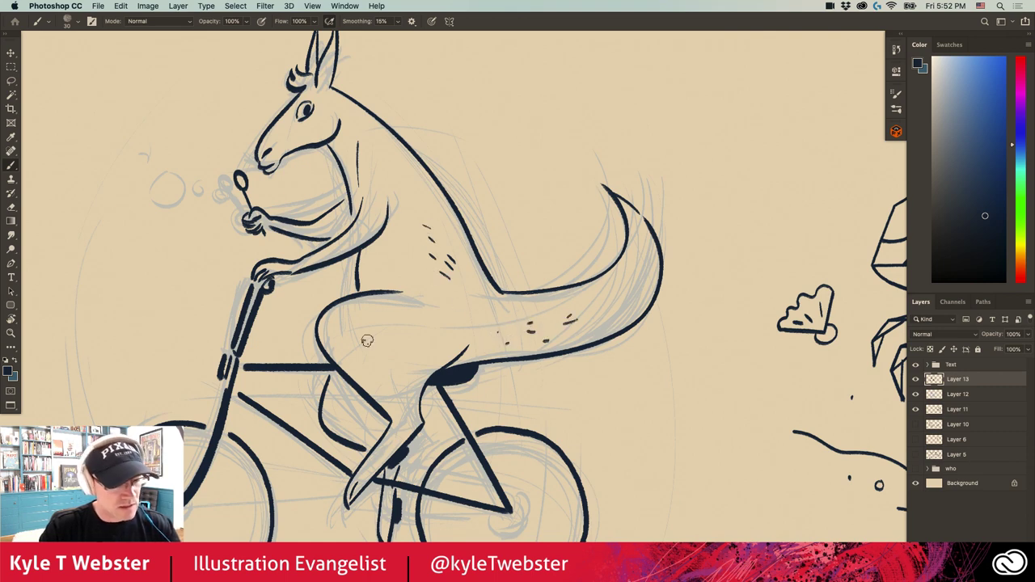
- Add short fur hatch marks on the thigh, neck and snout
{"action": "left_click_drag", "start_coordinate": [346, 329], "coordinate": [350, 337]}
{"action": "left_click_drag", "start_coordinate": [359, 332], "coordinate": [364, 340]}
{"action": "left_click", "coordinate": [367, 357]}
{"action": "left_click_drag", "start_coordinate": [409, 184], "coordinate": [413, 192]}
{"action": "left_click_drag", "start_coordinate": [415, 194], "coordinate": [387, 221]}
{"action": "left_click_drag", "start_coordinate": [364, 130], "coordinate": [364, 135]}
{"action": "left_click_drag", "start_coordinate": [372, 140], "coordinate": [373, 145]}
{"action": "left_click", "coordinate": [285, 128]}
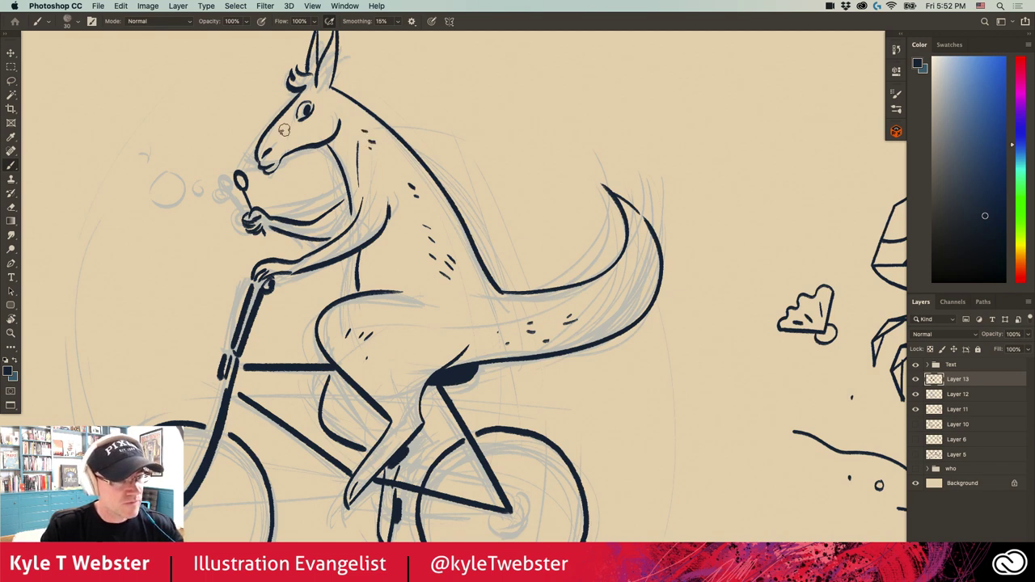
{"action": "left_click_drag", "start_coordinate": [279, 130], "coordinate": [279, 135]}
{"action": "scroll", "coordinate": [306, 135], "scroll_direction": "up", "scroll_amount": 5}
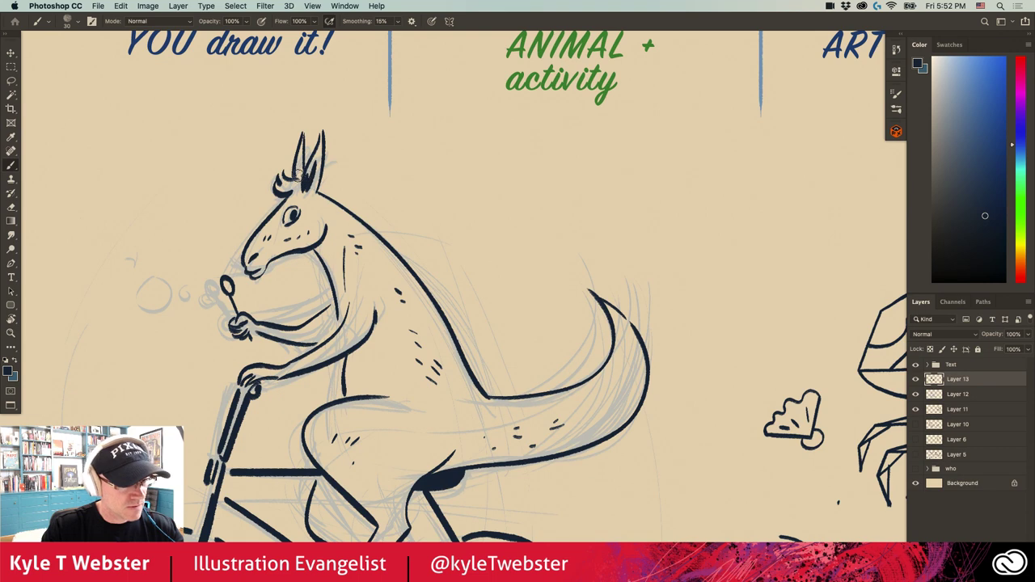
- Ink small bubbles beside the wand, a larger one next to them, and two more floating away
{"action": "left_click_drag", "start_coordinate": [181, 243], "coordinate": [287, 179]}
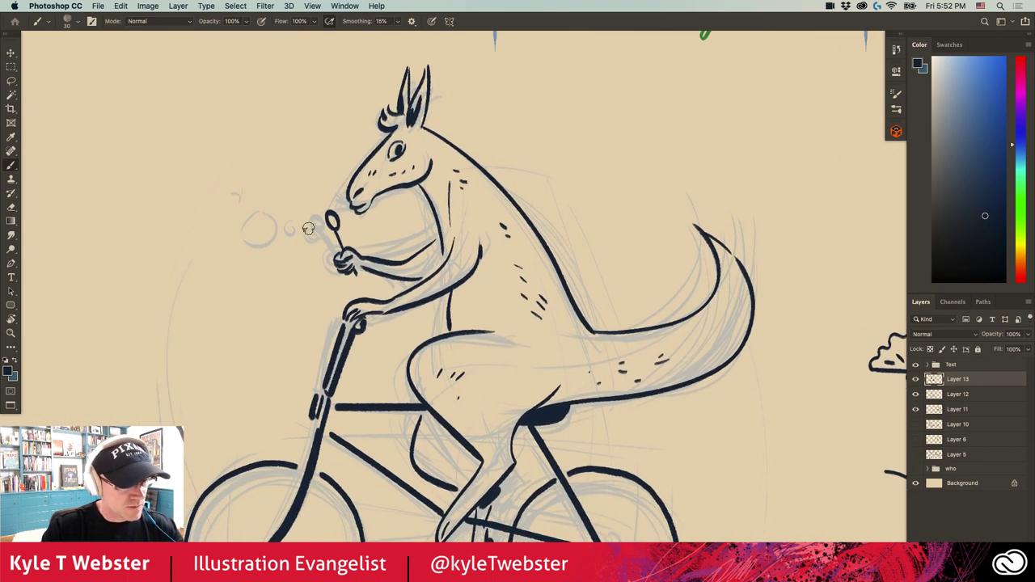
{"action": "mouse_move", "coordinate": [308, 229]}
{"action": "left_mouse_down"}
{"action": "mouse_move", "coordinate": [267, 220]}
{"action": "mouse_move", "coordinate": [278, 224]}
{"action": "left_mouse_up"}
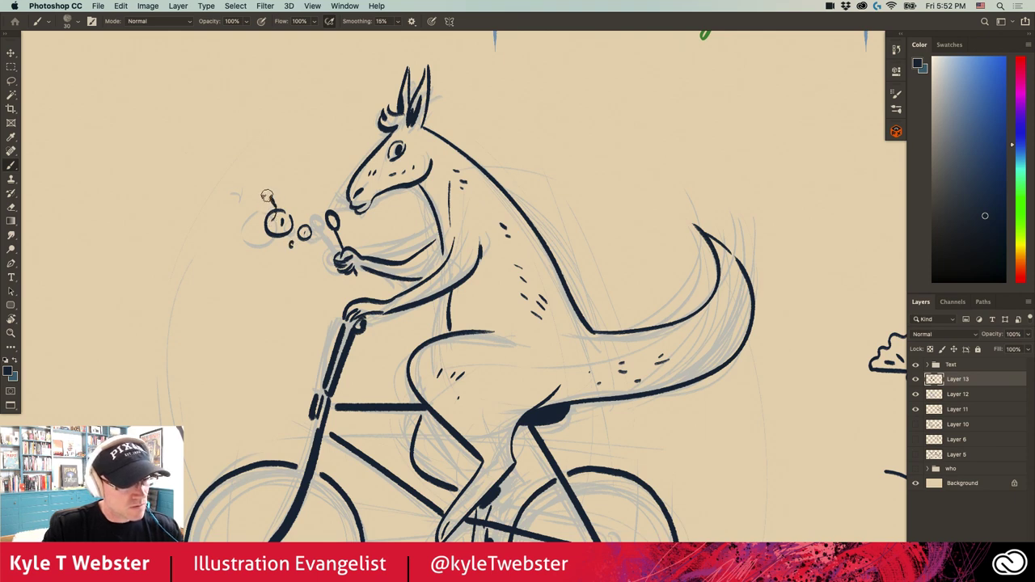
{"action": "left_click_drag", "start_coordinate": [266, 196], "coordinate": [264, 199]}
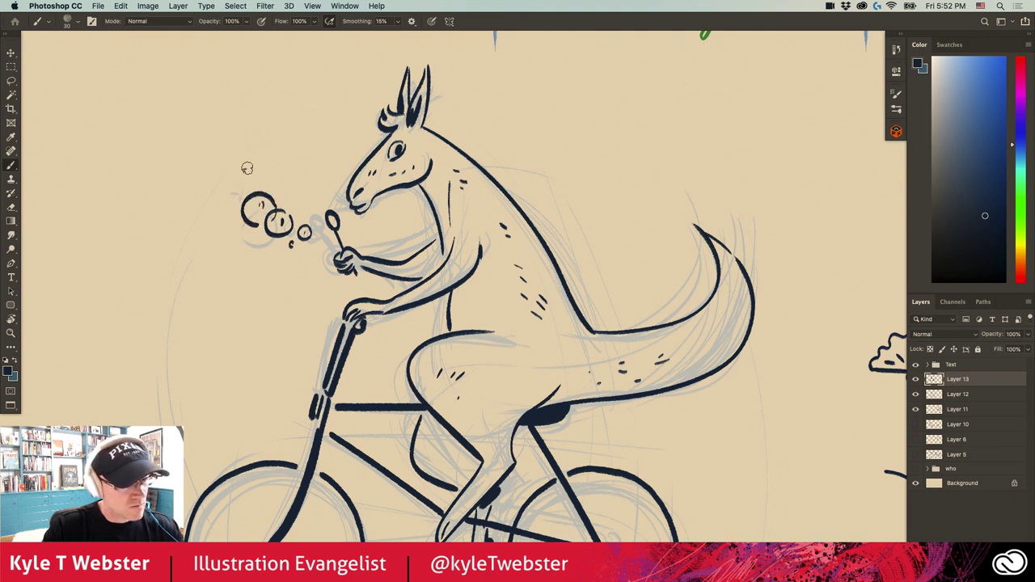
{"action": "left_click_drag", "start_coordinate": [242, 161], "coordinate": [206, 181]}
{"action": "scroll", "coordinate": [207, 186], "scroll_direction": "down", "scroll_amount": 8}
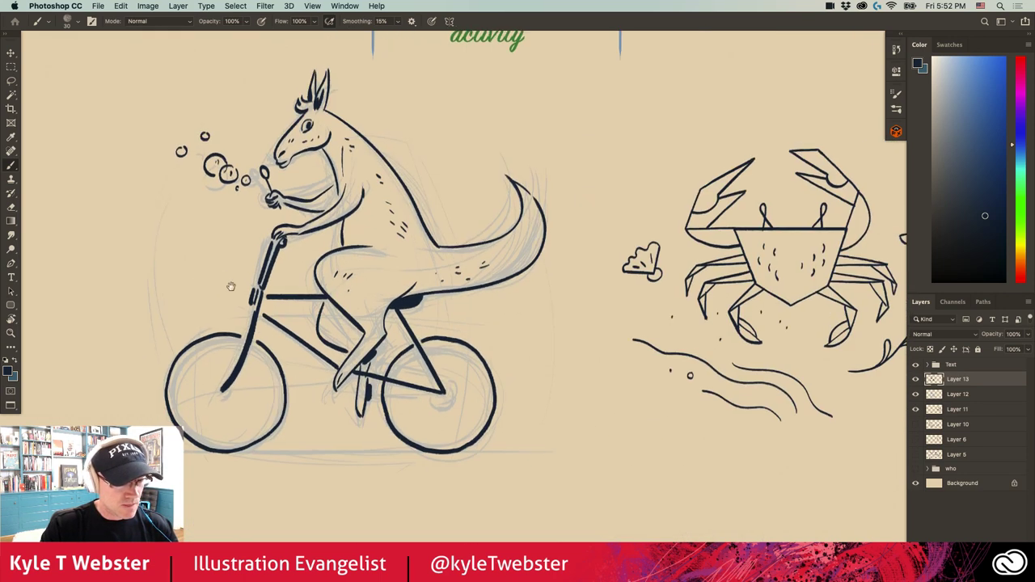
{"action": "scroll", "coordinate": [234, 323], "scroll_direction": "up", "scroll_amount": 10}
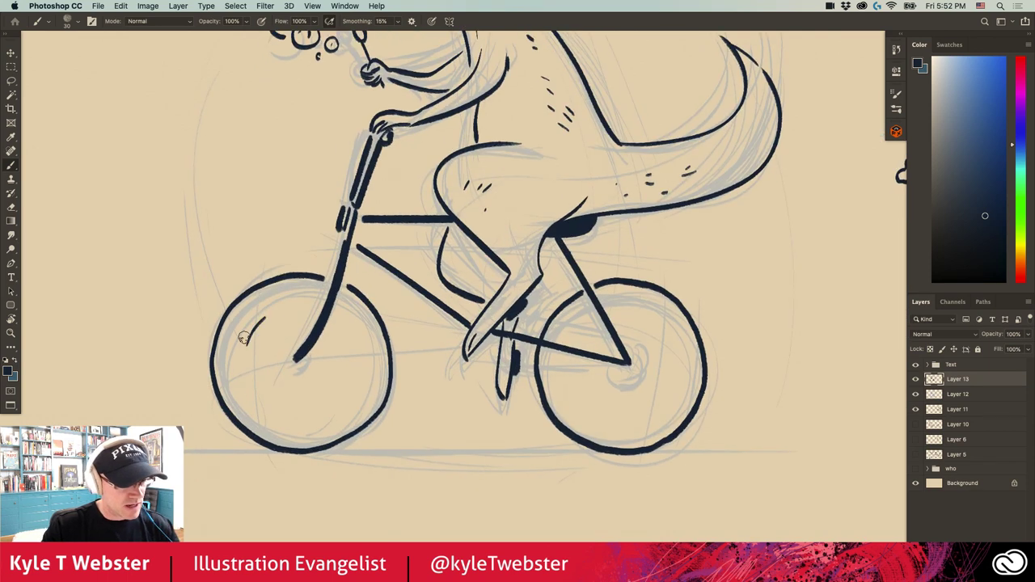
- Add short shine strokes inside a wheel and ink arcs around both wheel hubs
{"action": "scroll", "coordinate": [351, 375], "scroll_direction": "right", "scroll_amount": 6}
{"action": "left_click_drag", "start_coordinate": [531, 373], "coordinate": [525, 386]}
{"action": "left_click_drag", "start_coordinate": [538, 371], "coordinate": [534, 385]}
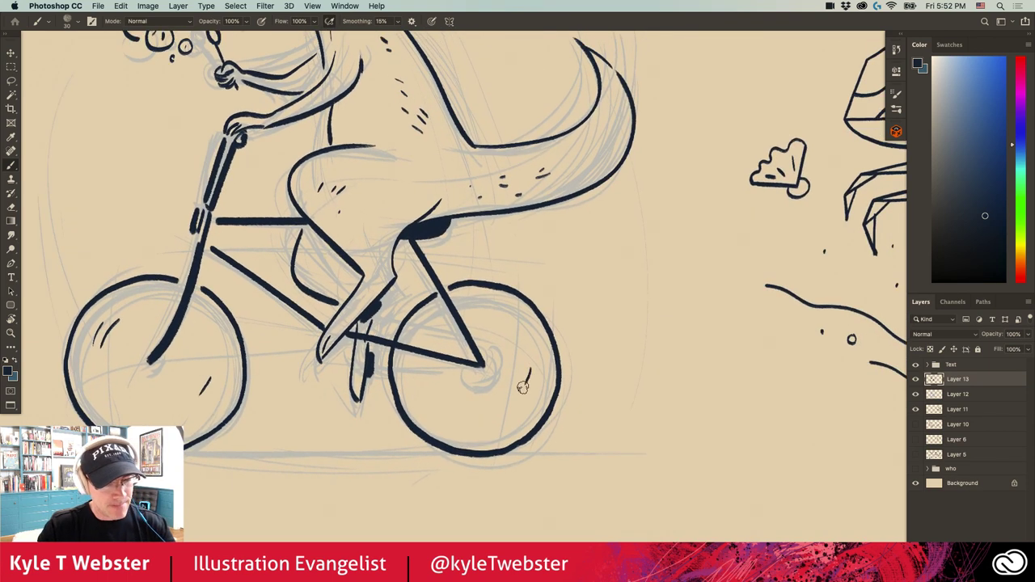
{"action": "left_click_drag", "start_coordinate": [462, 371], "coordinate": [493, 352]}
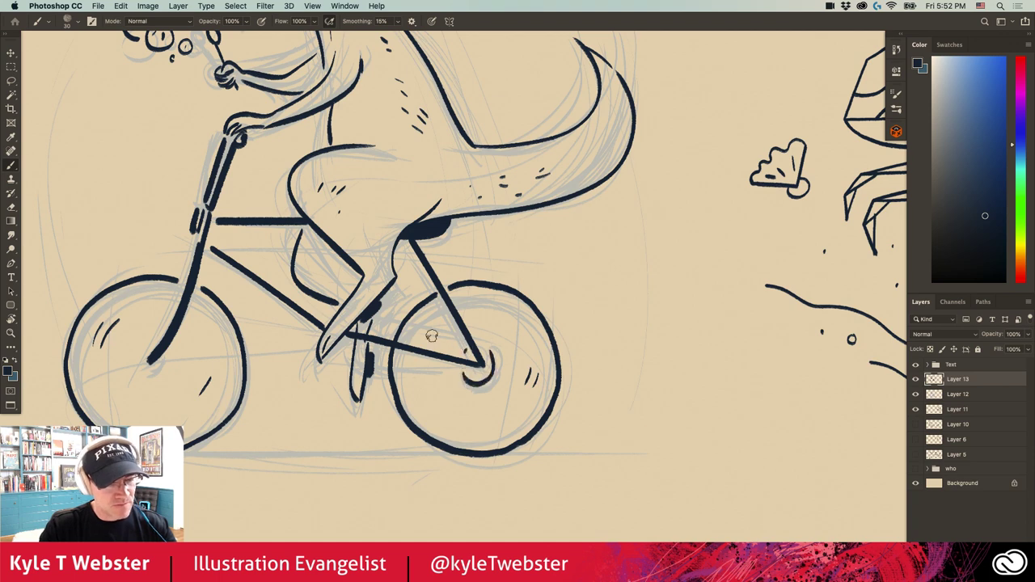
{"action": "scroll", "coordinate": [252, 343], "scroll_direction": "left", "scroll_amount": 6}
{"action": "left_click_drag", "start_coordinate": [335, 346], "coordinate": [315, 364]}
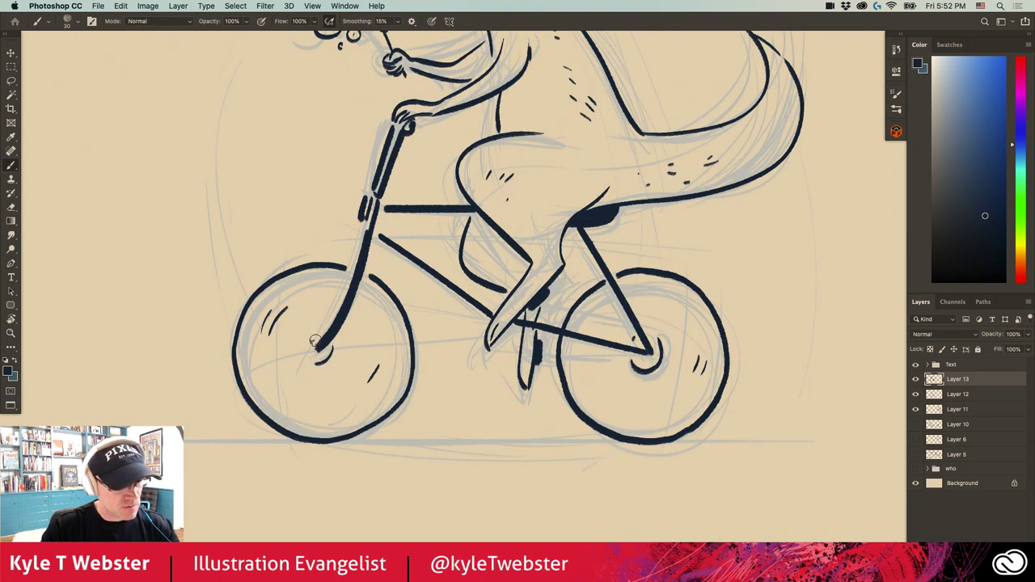
- Ink a long straight ground line under the bicycle and fit the page in view
{"action": "scroll", "coordinate": [273, 349], "scroll_direction": "down", "scroll_amount": 3}
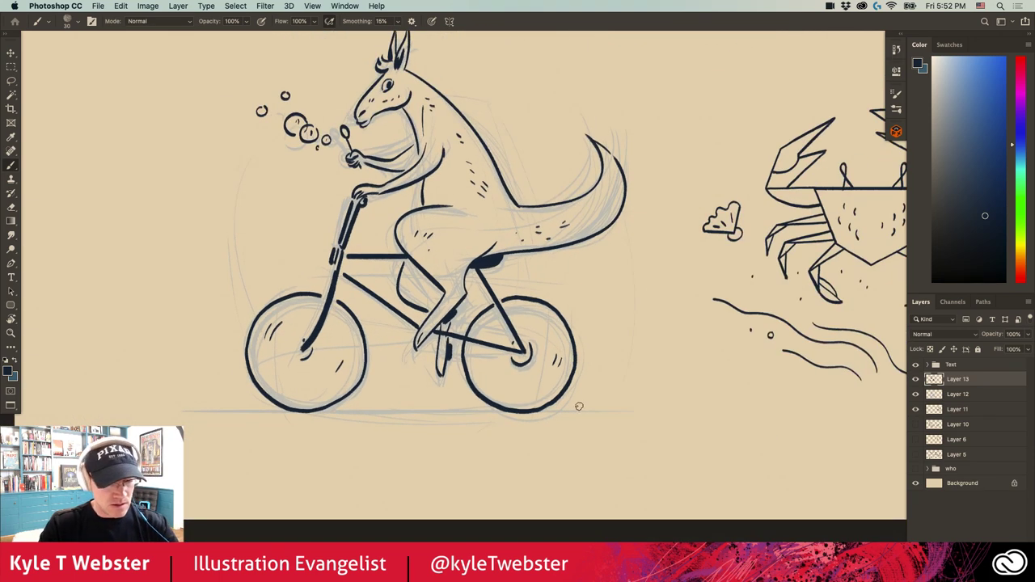
{"action": "left_click_drag", "start_coordinate": [618, 411], "coordinate": [174, 410]}
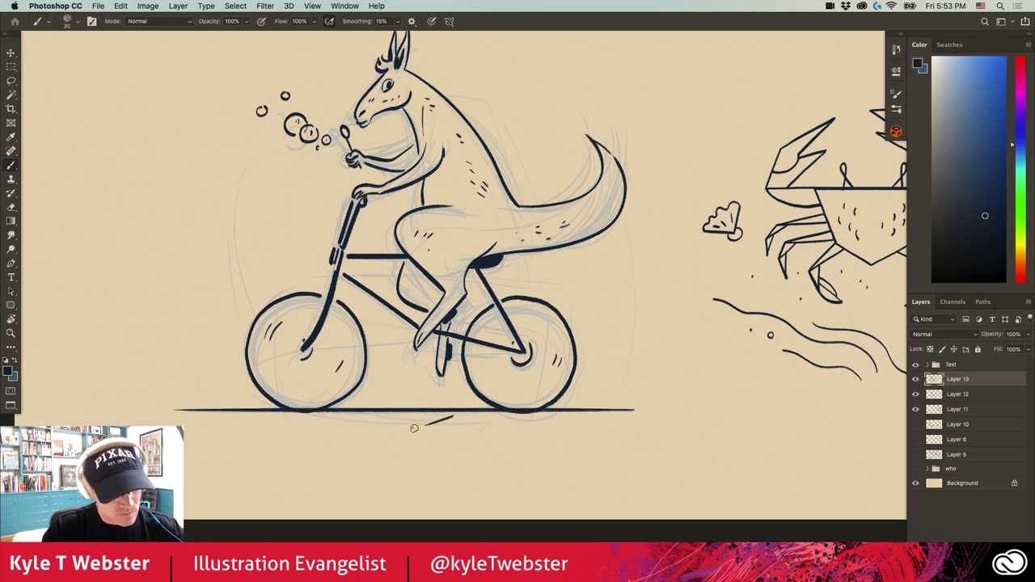
{"action": "scroll", "coordinate": [289, 306], "scroll_direction": "right", "scroll_amount": 3}
{"action": "scroll", "coordinate": [289, 306], "scroll_direction": "up", "scroll_amount": 5}
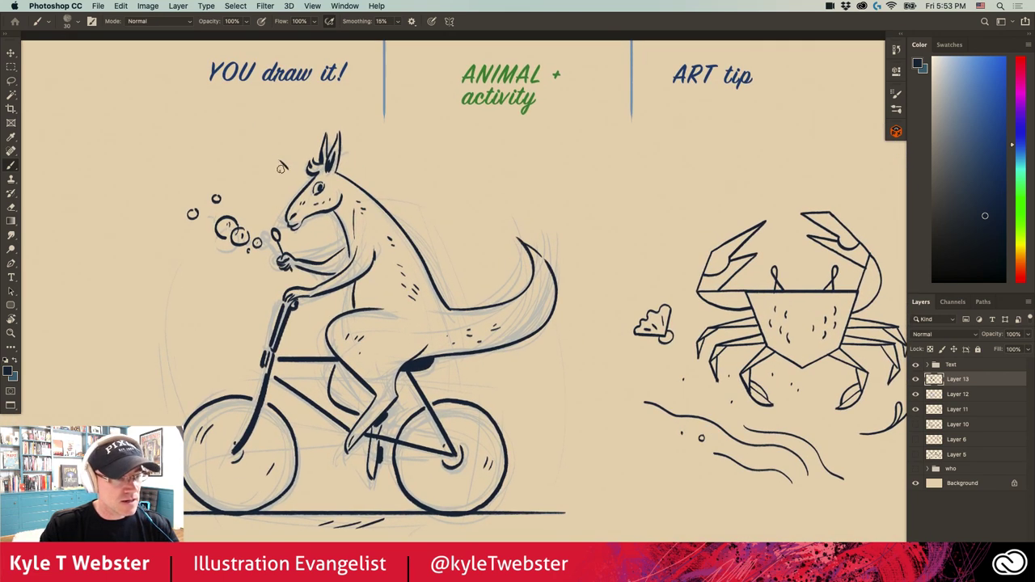
{"action": "key", "text": "super+minus"}
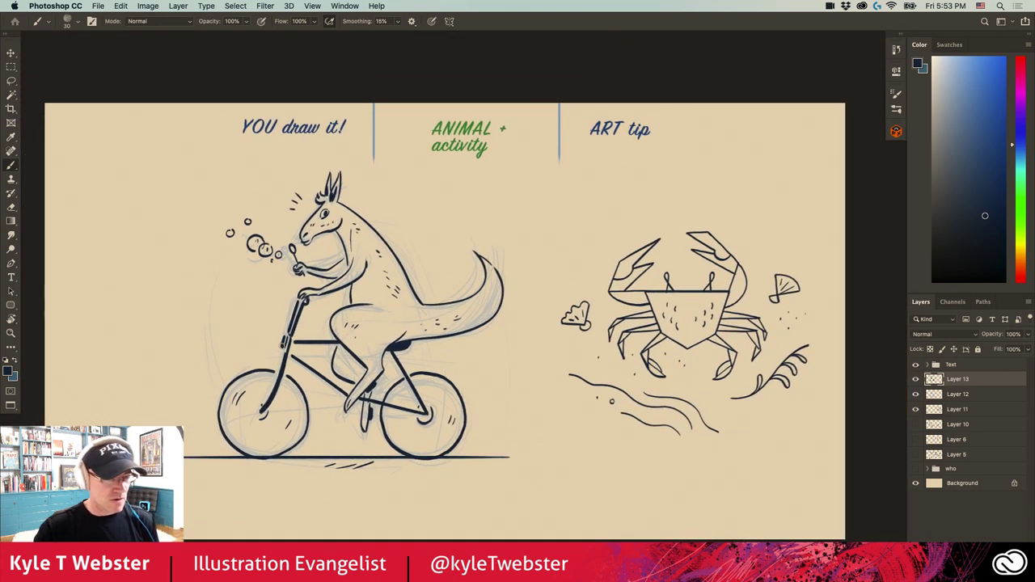
- Hide Layer 12's grey sketch and drag Layer 13's kangaroo drawing further left with the Move tool
{"action": "left_click", "coordinate": [915, 394]}
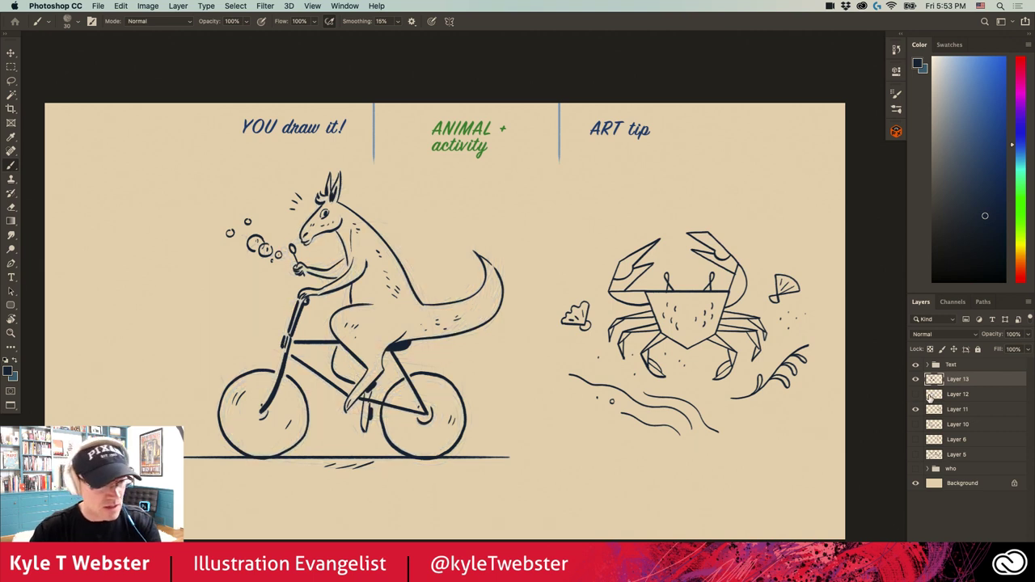
{"action": "key", "text": "v"}
{"action": "left_click_drag", "start_coordinate": [304, 323], "coordinate": [207, 331]}
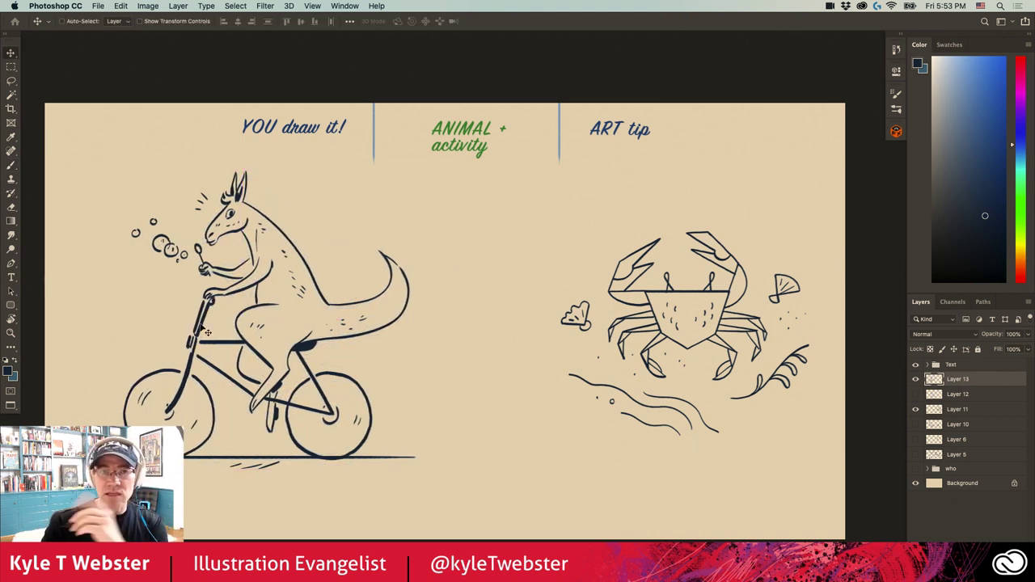
{"action": "key", "text": "b"}
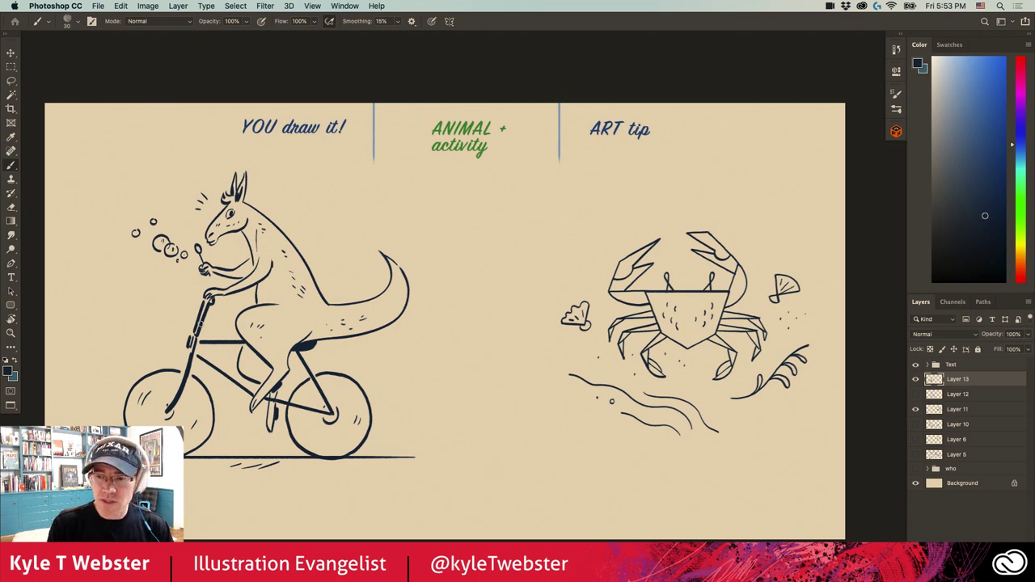
{"action": "scroll", "coordinate": [258, 353], "scroll_direction": "up", "scroll_amount": 2}
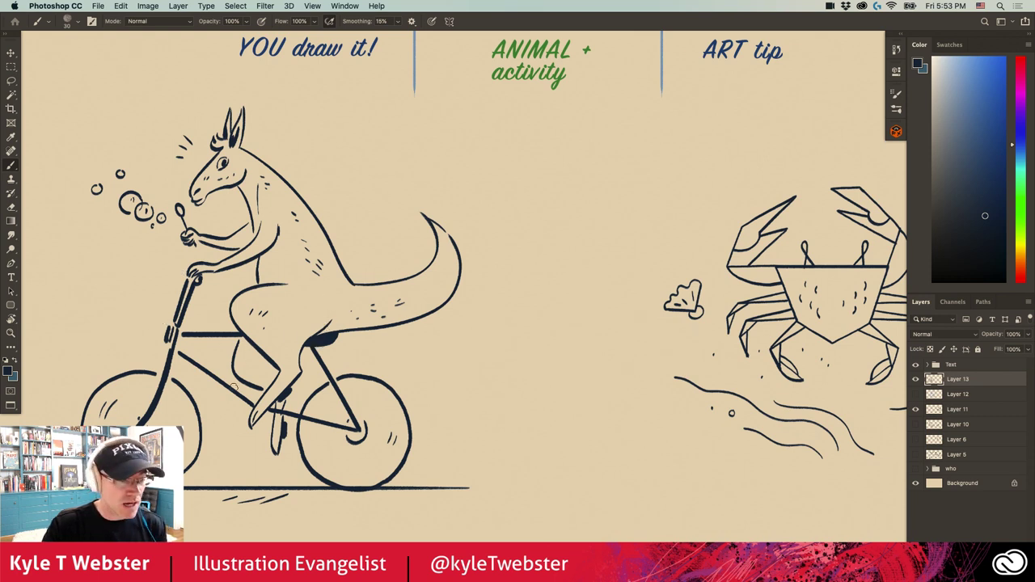
- Fill the bike seat and the shape under the top tube solid navy
{"action": "scroll", "coordinate": [244, 338], "scroll_direction": "up", "scroll_amount": 2}
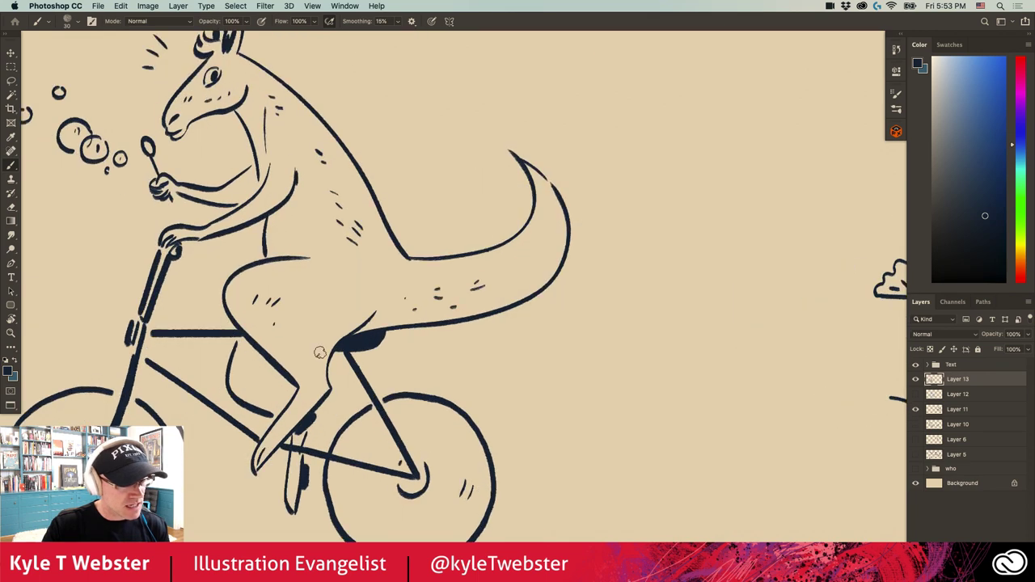
{"action": "left_click_drag", "start_coordinate": [376, 346], "coordinate": [339, 353]}
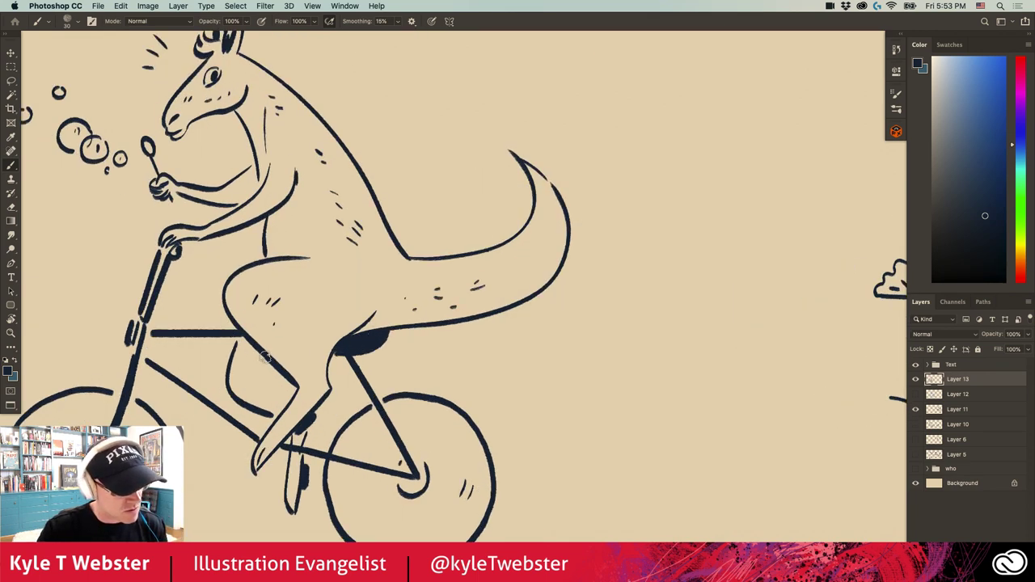
{"action": "mouse_move", "coordinate": [269, 359]}
{"action": "left_mouse_down"}
{"action": "mouse_move", "coordinate": [212, 338]}
{"action": "mouse_move", "coordinate": [247, 346]}
{"action": "mouse_move", "coordinate": [240, 336]}
{"action": "mouse_move", "coordinate": [262, 353]}
{"action": "left_mouse_up"}
- Brush four short horizontal speed lines trailing behind the kangaroo's back
{"action": "key", "text": "h"}
{"action": "mouse_move", "coordinate": [247, 411]}
{"action": "left_mouse_down"}
{"action": "mouse_move", "coordinate": [390, 356]}
{"action": "mouse_move", "coordinate": [161, 388]}
{"action": "mouse_move", "coordinate": [216, 353]}
{"action": "left_mouse_up"}
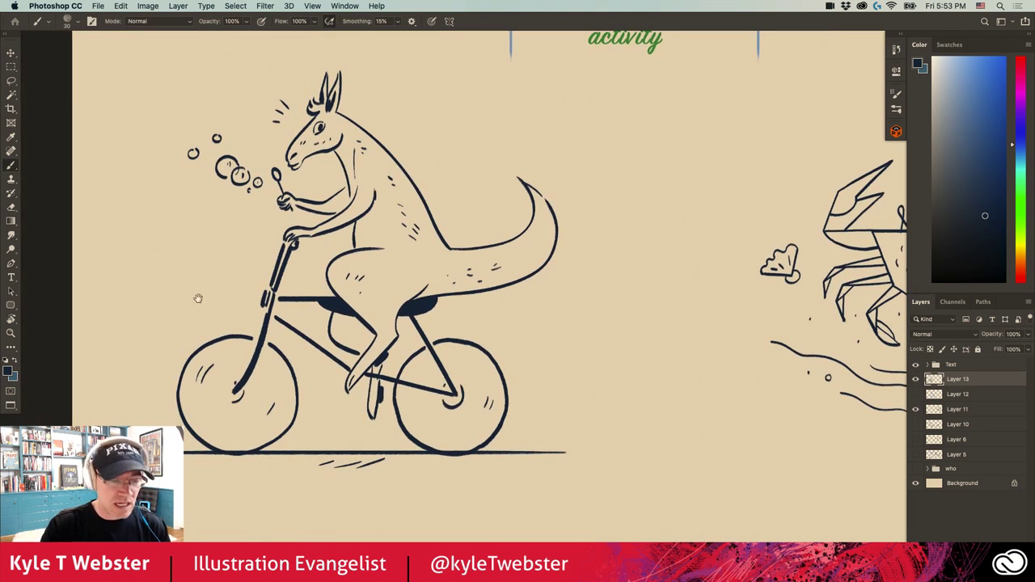
{"action": "left_click_drag", "start_coordinate": [268, 291], "coordinate": [228, 275]}
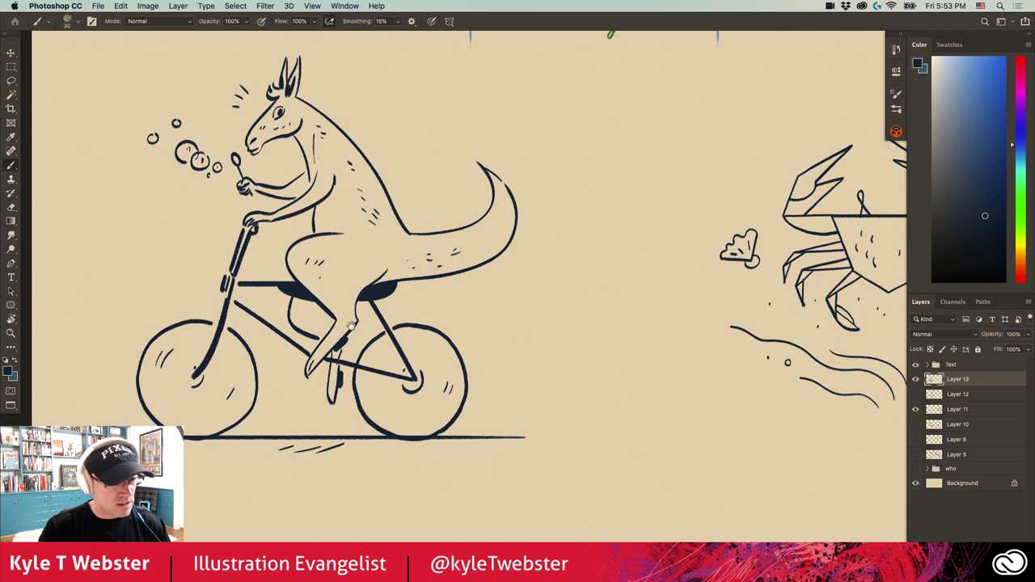
{"action": "scroll", "coordinate": [380, 267], "scroll_direction": "up", "scroll_amount": 5}
{"action": "left_click_drag", "start_coordinate": [394, 230], "coordinate": [415, 230]}
{"action": "left_click_drag", "start_coordinate": [393, 236], "coordinate": [416, 235]}
{"action": "left_click_drag", "start_coordinate": [396, 240], "coordinate": [422, 250]}
{"action": "left_click_drag", "start_coordinate": [370, 196], "coordinate": [393, 197]}
- With the Move tool, shift the kangaroo-on-bike layer left and nudge the crab layer slightly right
{"action": "key", "text": "super+0"}
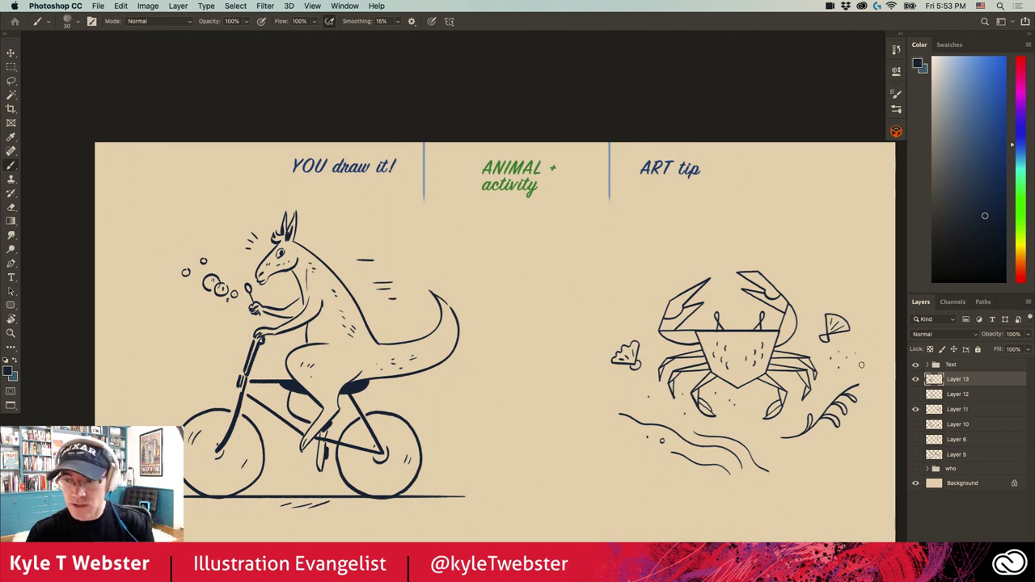
{"action": "key", "text": "v"}
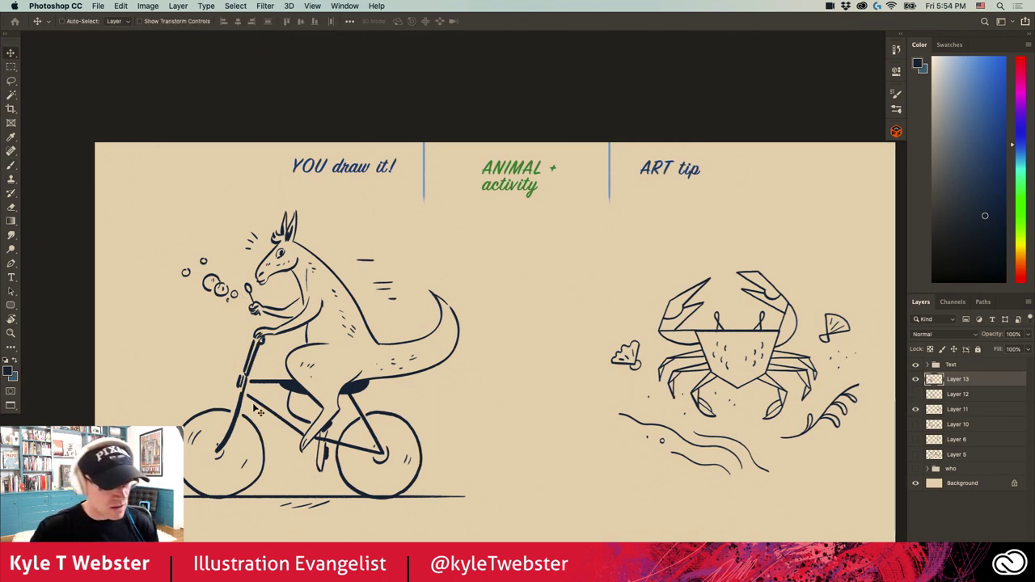
{"action": "left_click_drag", "start_coordinate": [258, 411], "coordinate": [217, 411]}
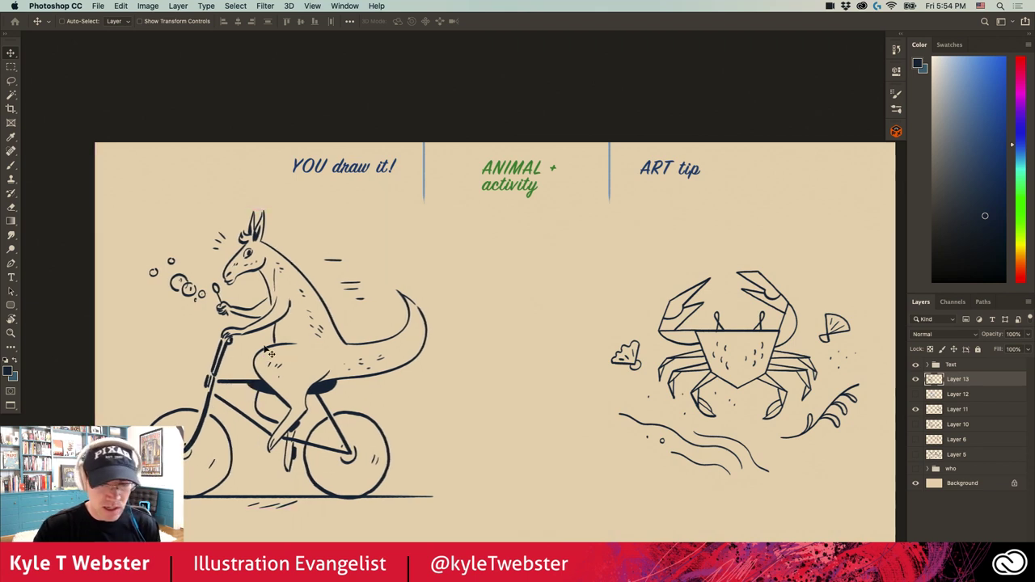
{"action": "left_click", "coordinate": [930, 411]}
{"action": "left_click_drag", "start_coordinate": [738, 388], "coordinate": [752, 388]}
{"action": "key", "text": "b"}
{"action": "left_click", "coordinate": [464, 413], "text": "ctrl"}
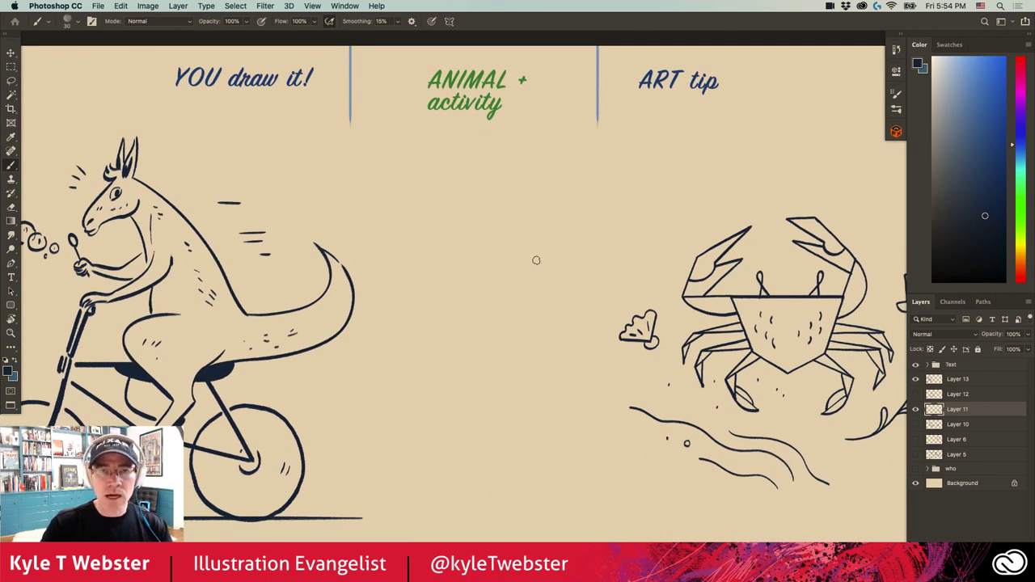
- Sketch a hanging arm with wrist and fingered hand, plus a curved swing arrow beside it
{"action": "mouse_move", "coordinate": [557, 273]}
{"action": "left_mouse_down"}
{"action": "mouse_move", "coordinate": [557, 400]}
{"action": "mouse_move", "coordinate": [546, 432]}
{"action": "mouse_move", "coordinate": [556, 436]}
{"action": "mouse_move", "coordinate": [532, 421]}
{"action": "left_mouse_up"}
{"action": "mouse_move", "coordinate": [520, 293]}
{"action": "left_mouse_down"}
{"action": "mouse_move", "coordinate": [530, 478]}
{"action": "mouse_move", "coordinate": [541, 489]}
{"action": "left_mouse_up"}
{"action": "left_click_drag", "start_coordinate": [554, 453], "coordinate": [547, 484]}
{"action": "left_click_drag", "start_coordinate": [547, 484], "coordinate": [553, 435]}
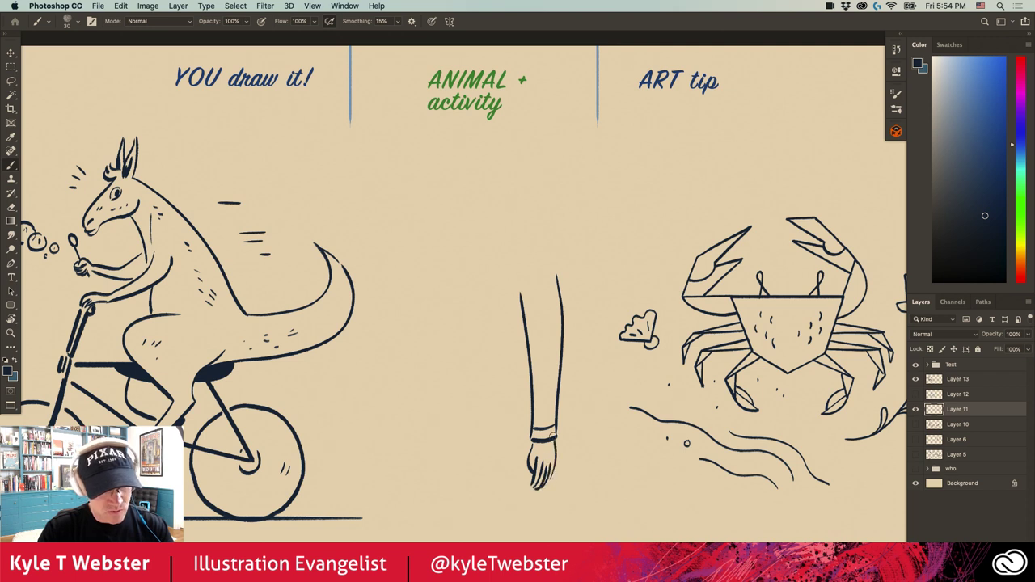
{"action": "left_click_drag", "start_coordinate": [476, 363], "coordinate": [490, 379]}
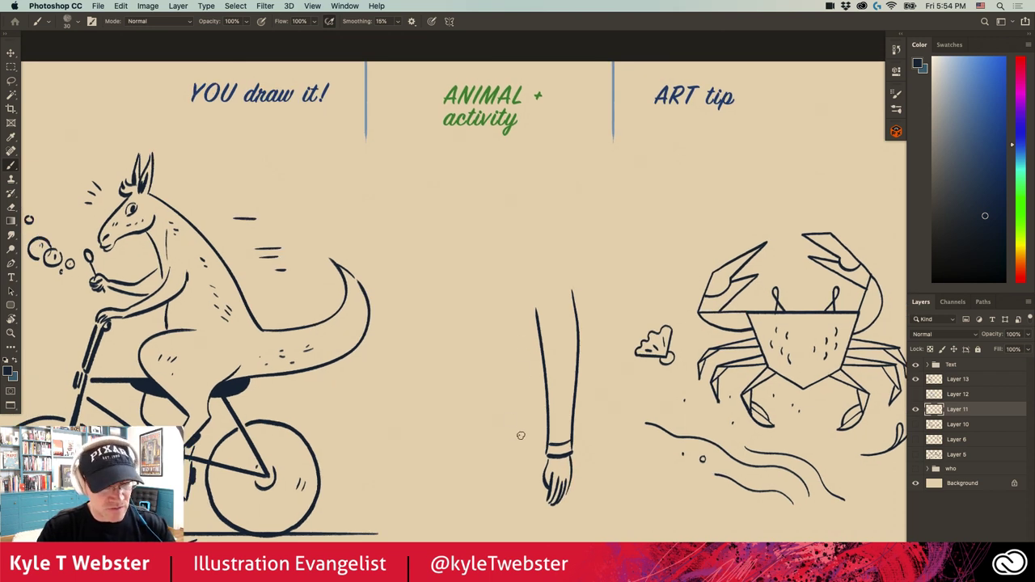
{"action": "mouse_move", "coordinate": [523, 449]}
{"action": "left_mouse_down"}
{"action": "mouse_move", "coordinate": [489, 426]}
{"action": "mouse_move", "coordinate": [475, 389]}
{"action": "left_mouse_up"}
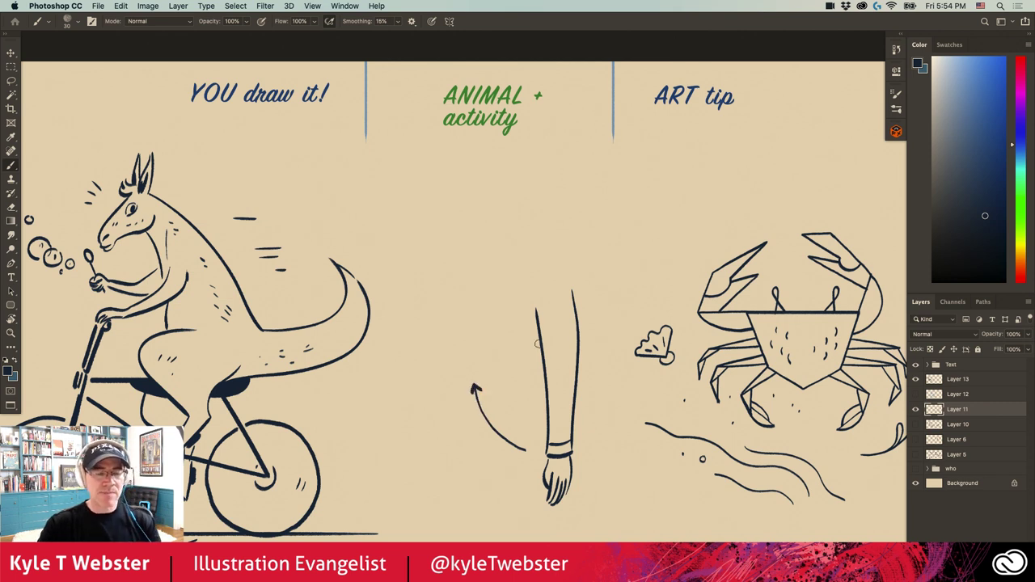
- Sketch a bent arm above it with a two-way arrow and an arrow at the elbow crease
{"action": "scroll", "coordinate": [421, 378], "scroll_direction": "up", "scroll_amount": 2}
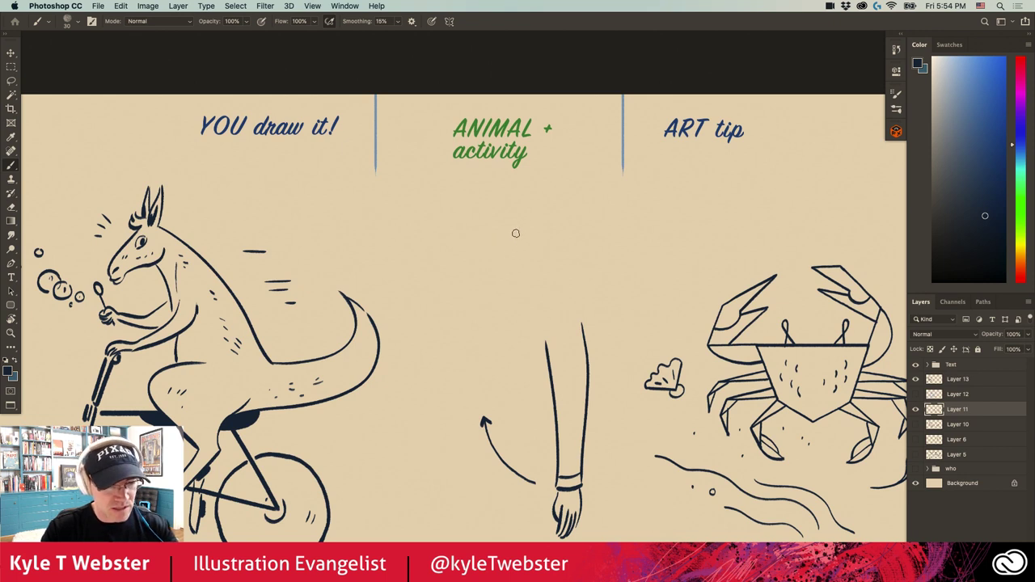
{"action": "left_click_drag", "start_coordinate": [518, 210], "coordinate": [525, 311]}
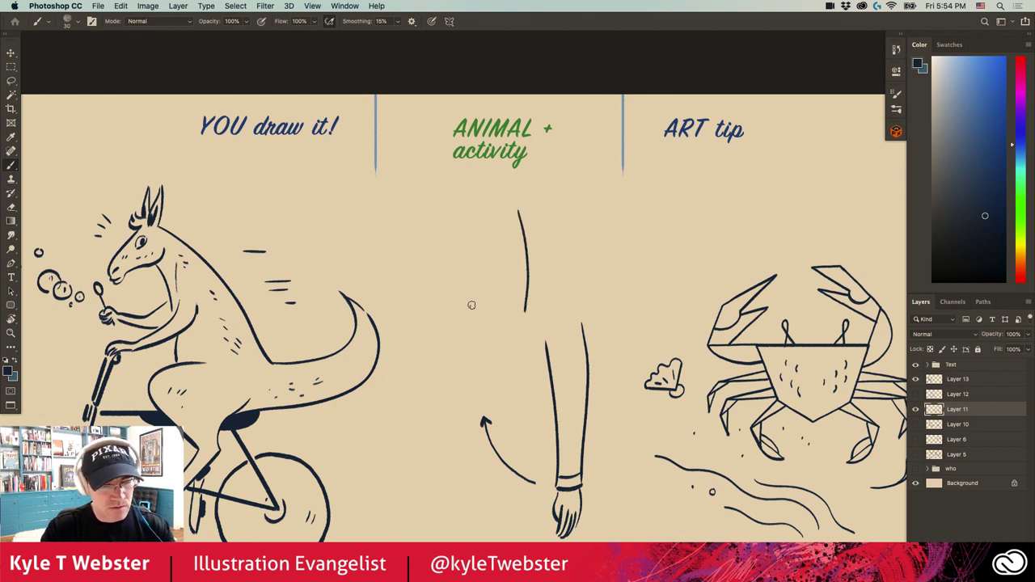
{"action": "key", "text": "super+z"}
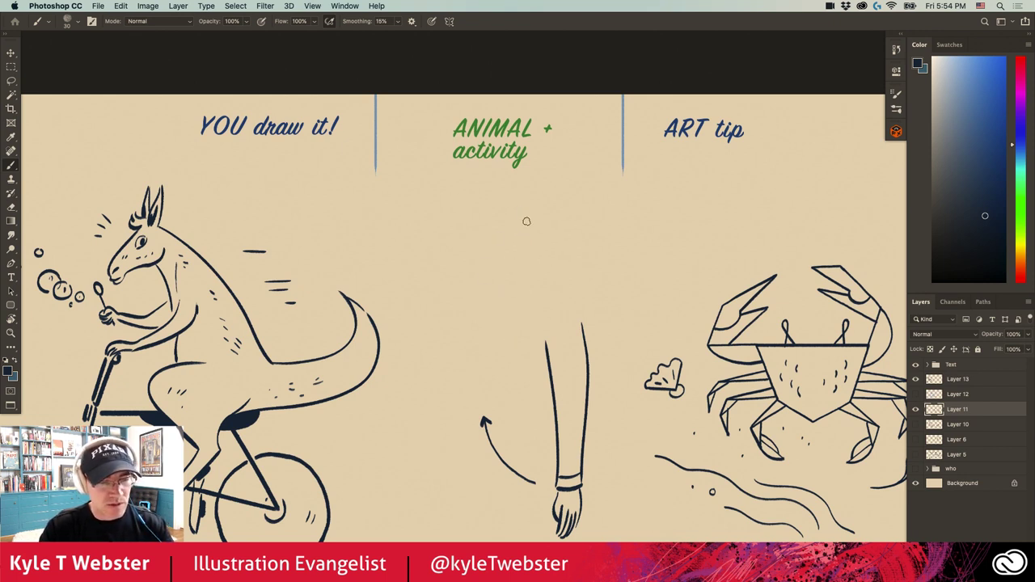
{"action": "mouse_move", "coordinate": [526, 218]}
{"action": "left_mouse_down"}
{"action": "mouse_move", "coordinate": [524, 315]}
{"action": "mouse_move", "coordinate": [474, 376]}
{"action": "mouse_move", "coordinate": [458, 369]}
{"action": "mouse_move", "coordinate": [480, 370]}
{"action": "mouse_move", "coordinate": [463, 382]}
{"action": "mouse_move", "coordinate": [451, 367]}
{"action": "mouse_move", "coordinate": [490, 310]}
{"action": "mouse_move", "coordinate": [514, 301]}
{"action": "mouse_move", "coordinate": [488, 307]}
{"action": "mouse_move", "coordinate": [489, 236]}
{"action": "left_mouse_up"}
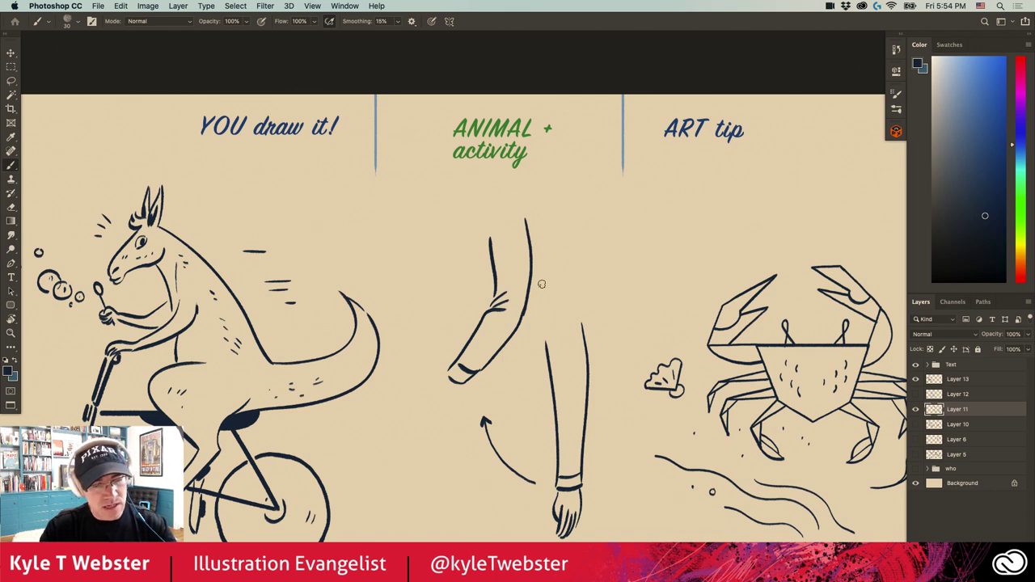
{"action": "left_click_drag", "start_coordinate": [541, 285], "coordinate": [528, 327]}
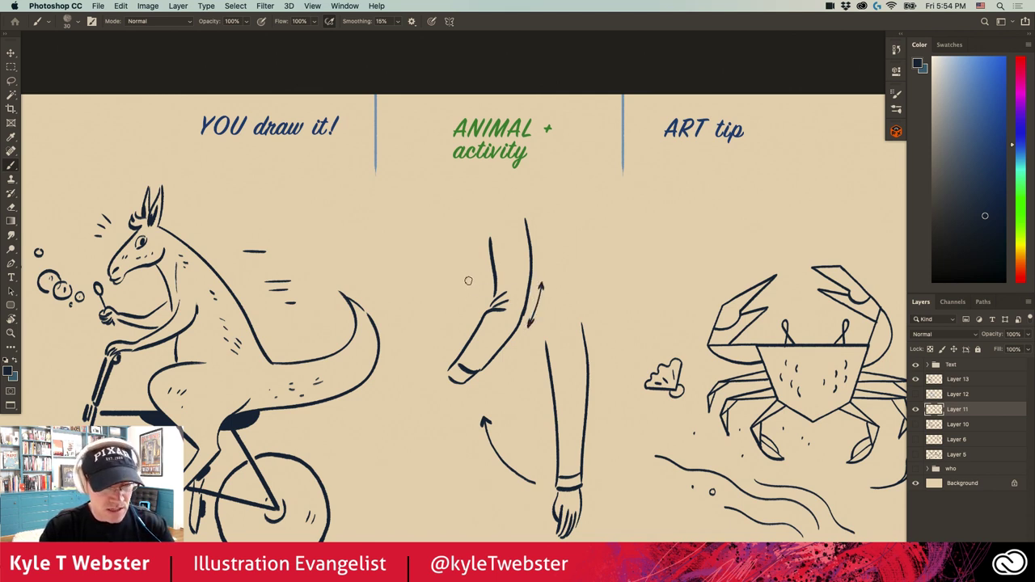
{"action": "left_click_drag", "start_coordinate": [468, 279], "coordinate": [483, 299]}
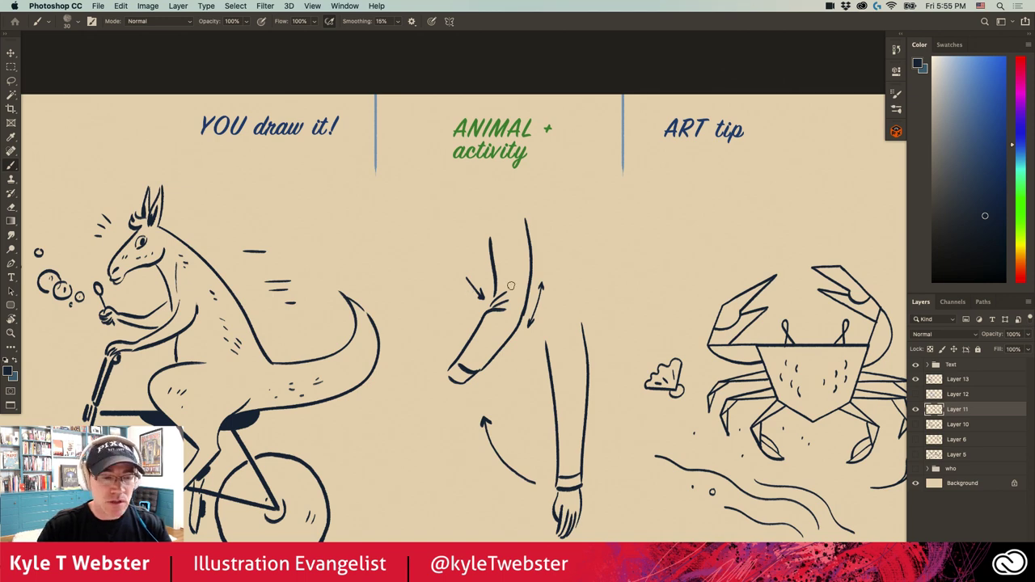
{"action": "mouse_move", "coordinate": [474, 296]}
{"action": "left_mouse_down"}
{"action": "mouse_move", "coordinate": [409, 316]}
{"action": "mouse_move", "coordinate": [347, 270]}
{"action": "mouse_move", "coordinate": [360, 302]}
{"action": "mouse_move", "coordinate": [302, 327]}
{"action": "left_mouse_up"}
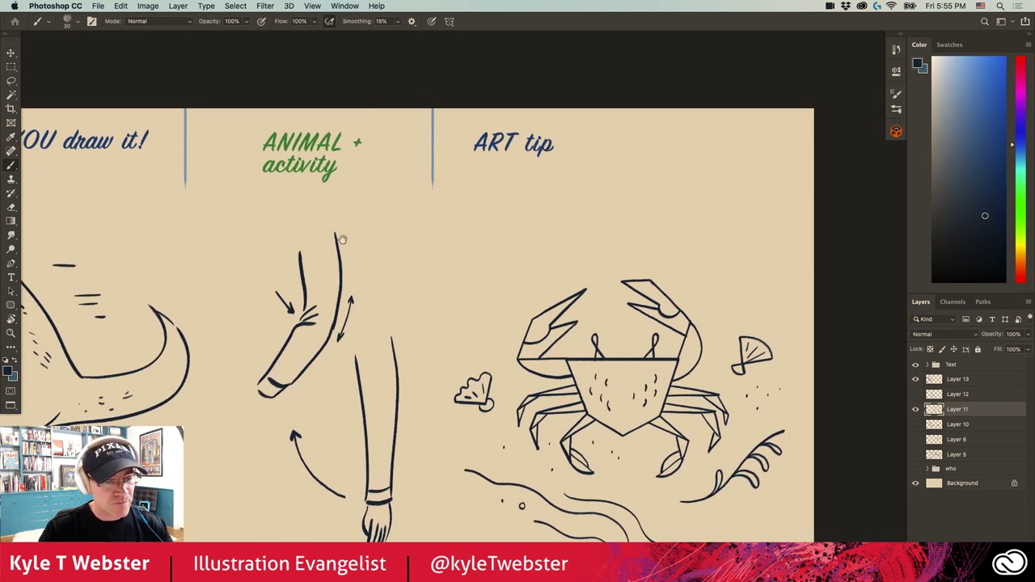
- Draw a small raised arm with a clenched fist and an elbow arrow beside the bent arm
{"action": "mouse_move", "coordinate": [472, 238]}
{"action": "left_mouse_down"}
{"action": "mouse_move", "coordinate": [458, 307]}
{"action": "mouse_move", "coordinate": [410, 245]}
{"action": "mouse_move", "coordinate": [426, 251]}
{"action": "mouse_move", "coordinate": [419, 239]}
{"action": "mouse_move", "coordinate": [413, 257]}
{"action": "mouse_move", "coordinate": [414, 221]}
{"action": "mouse_move", "coordinate": [398, 232]}
{"action": "mouse_move", "coordinate": [456, 289]}
{"action": "mouse_move", "coordinate": [446, 236]}
{"action": "left_mouse_up"}
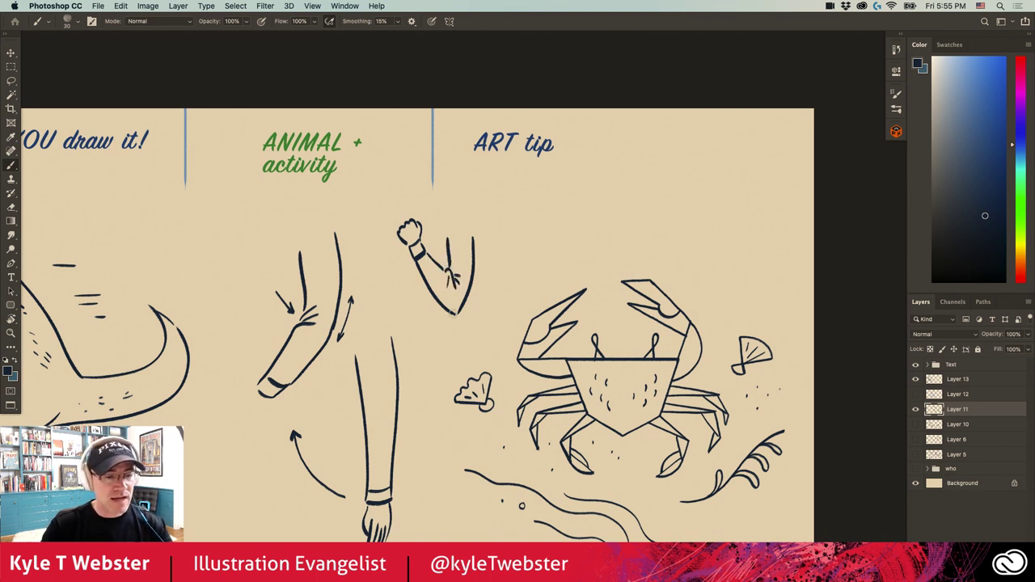
{"action": "left_click_drag", "start_coordinate": [472, 328], "coordinate": [459, 327]}
{"action": "left_click_drag", "start_coordinate": [344, 387], "coordinate": [406, 303]}
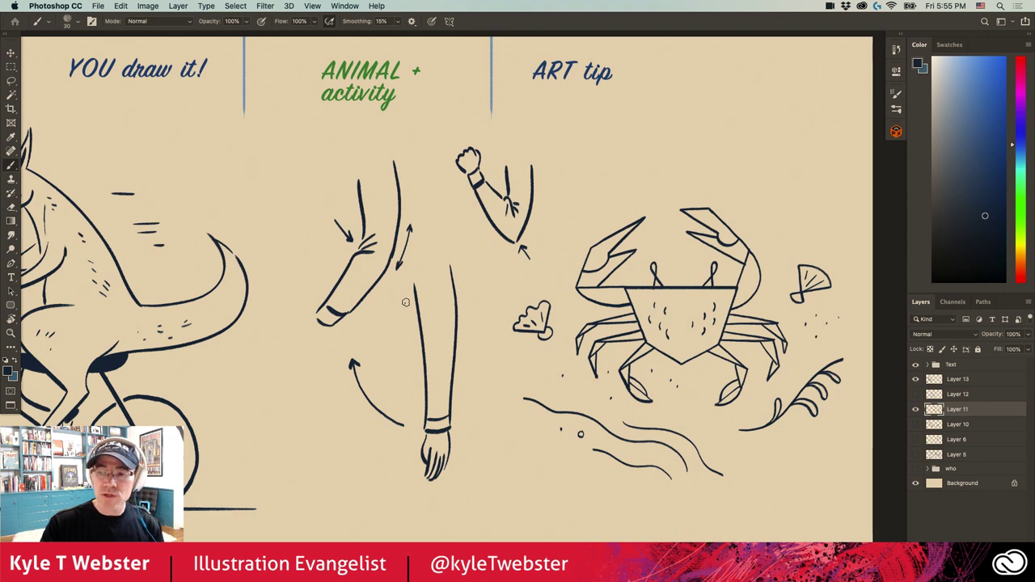
{"action": "scroll", "coordinate": [406, 302], "scroll_direction": "down", "scroll_amount": 5}
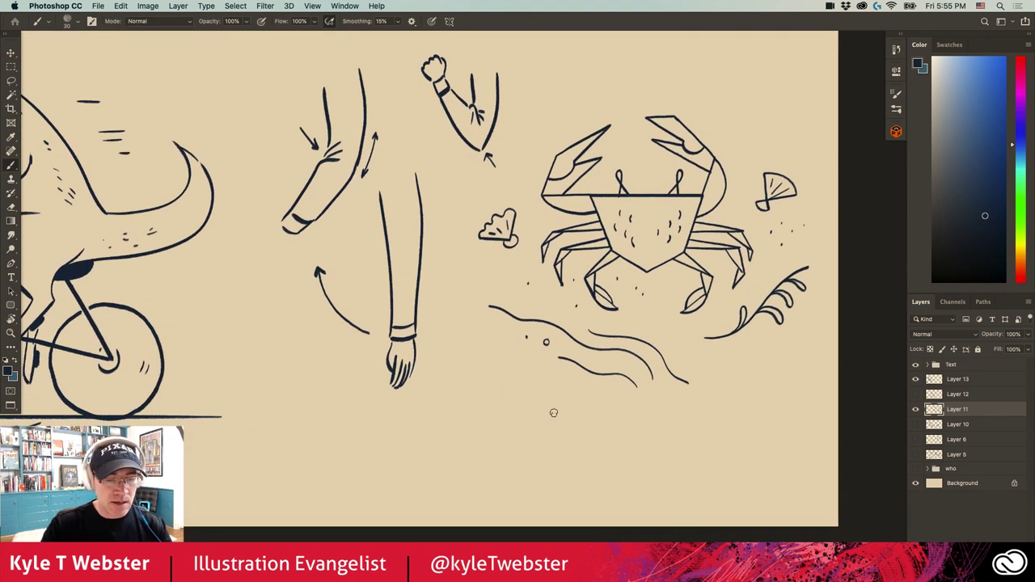
- Draw a brush rectangle on the lower page and zoom in on it
{"action": "mouse_move", "coordinate": [562, 410]}
{"action": "left_mouse_down"}
{"action": "mouse_move", "coordinate": [461, 408]}
{"action": "mouse_move", "coordinate": [461, 483]}
{"action": "mouse_move", "coordinate": [563, 445]}
{"action": "mouse_move", "coordinate": [548, 461]}
{"action": "mouse_move", "coordinate": [565, 488]}
{"action": "mouse_move", "coordinate": [468, 485]}
{"action": "left_mouse_up"}
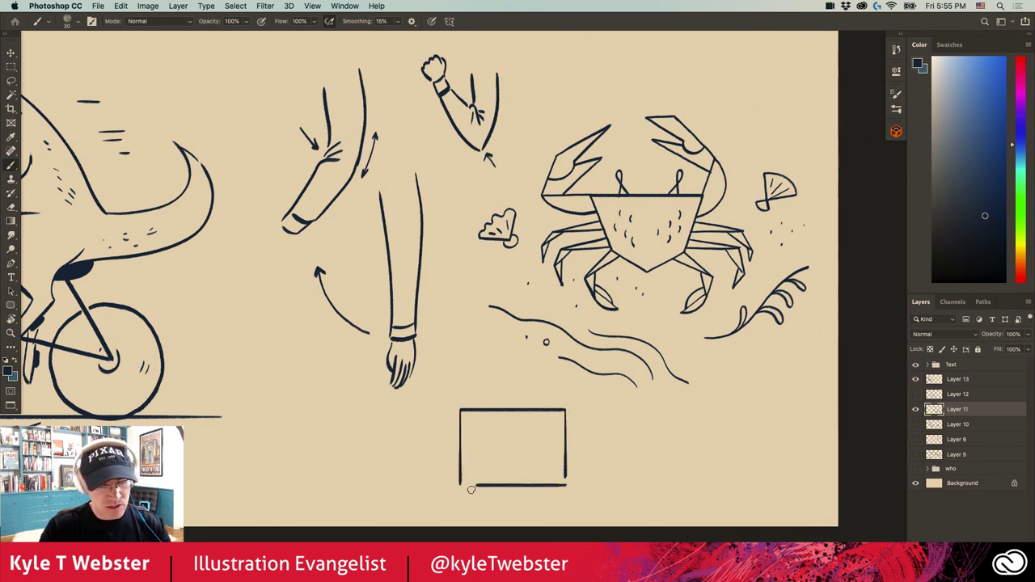
{"action": "left_click_drag", "start_coordinate": [418, 404], "coordinate": [302, 398]}
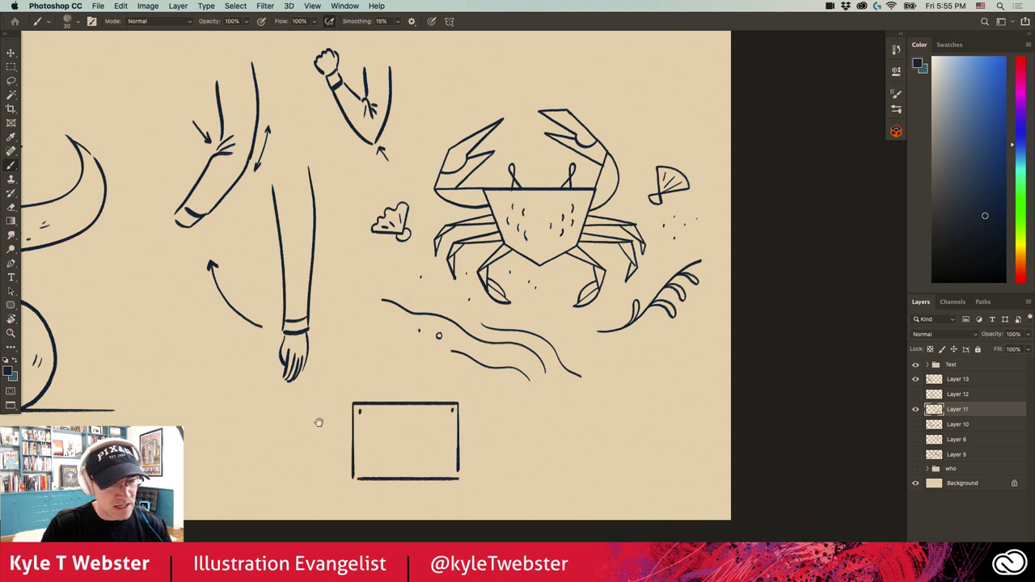
{"action": "left_click_drag", "start_coordinate": [319, 421], "coordinate": [363, 370]}
{"action": "left_click", "coordinate": [401, 406]}
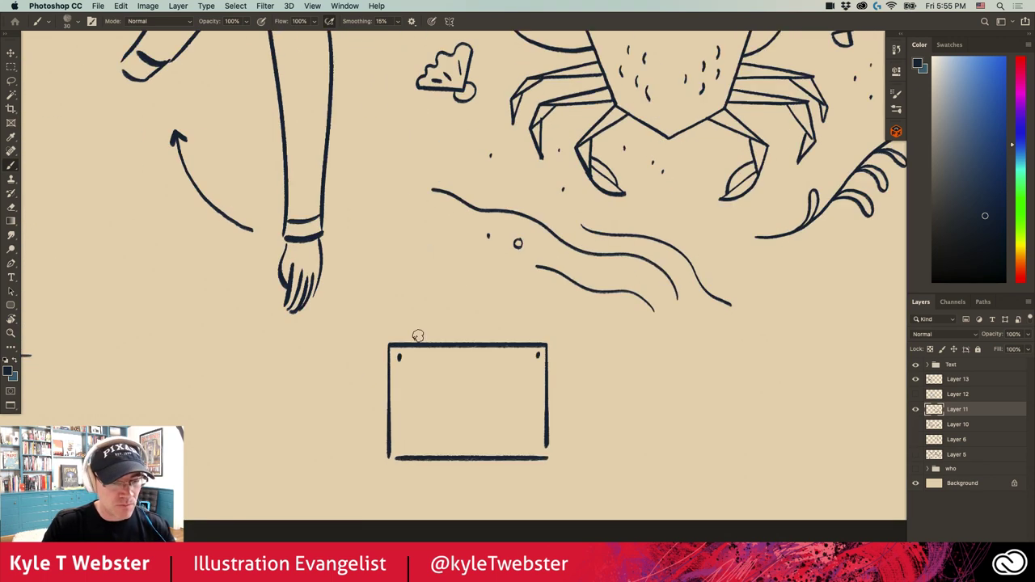
{"action": "scroll", "coordinate": [342, 388], "scroll_direction": "right", "scroll_amount": 5}
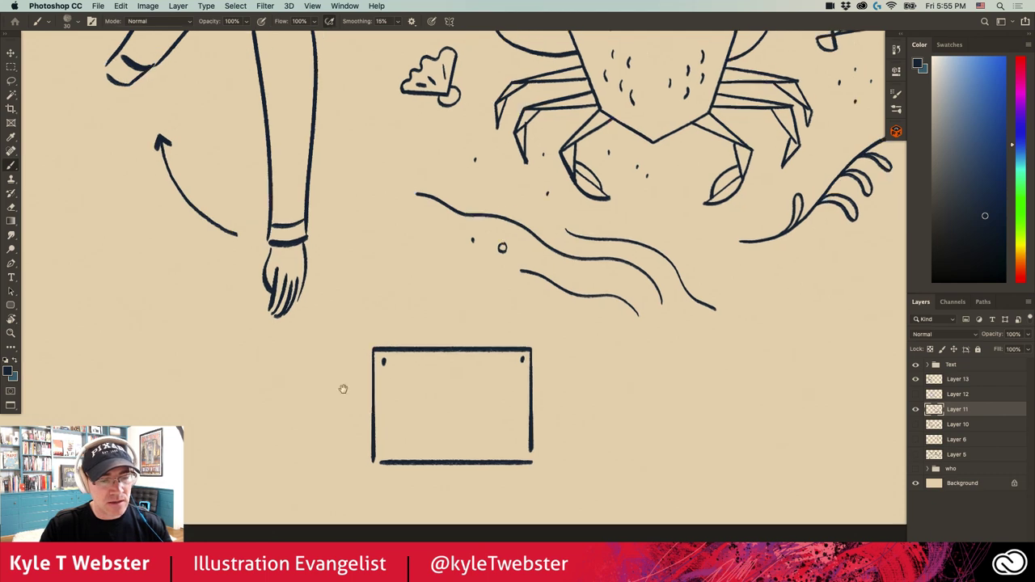
- Add a circle on the box's top edge and a downward arrow inside, then begin a cloth outline beside it
{"action": "left_click_drag", "start_coordinate": [343, 343], "coordinate": [339, 341]}
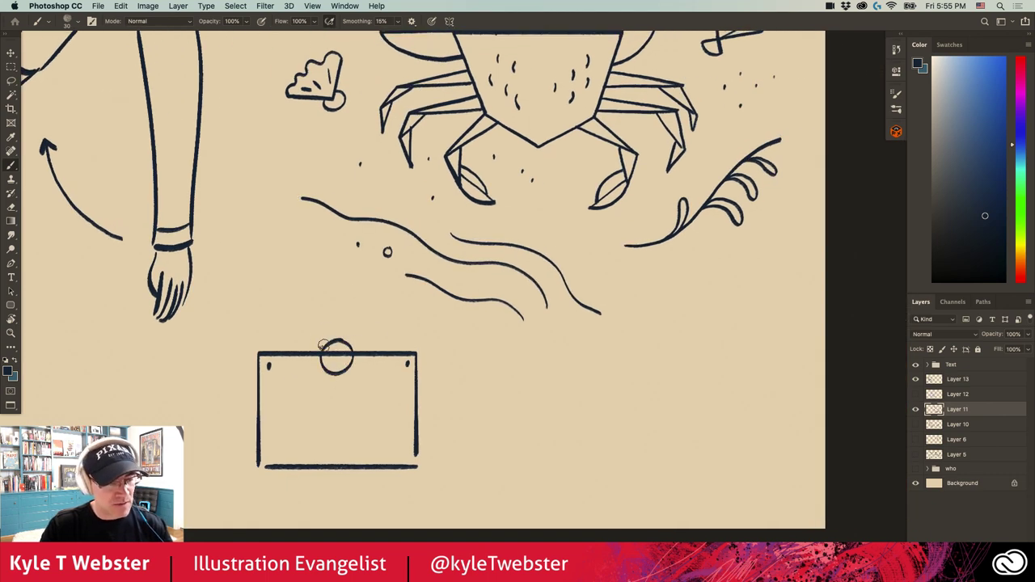
{"action": "scroll", "coordinate": [359, 370], "scroll_direction": "down", "scroll_amount": 3}
{"action": "scroll", "coordinate": [359, 369], "scroll_direction": "left", "scroll_amount": 3}
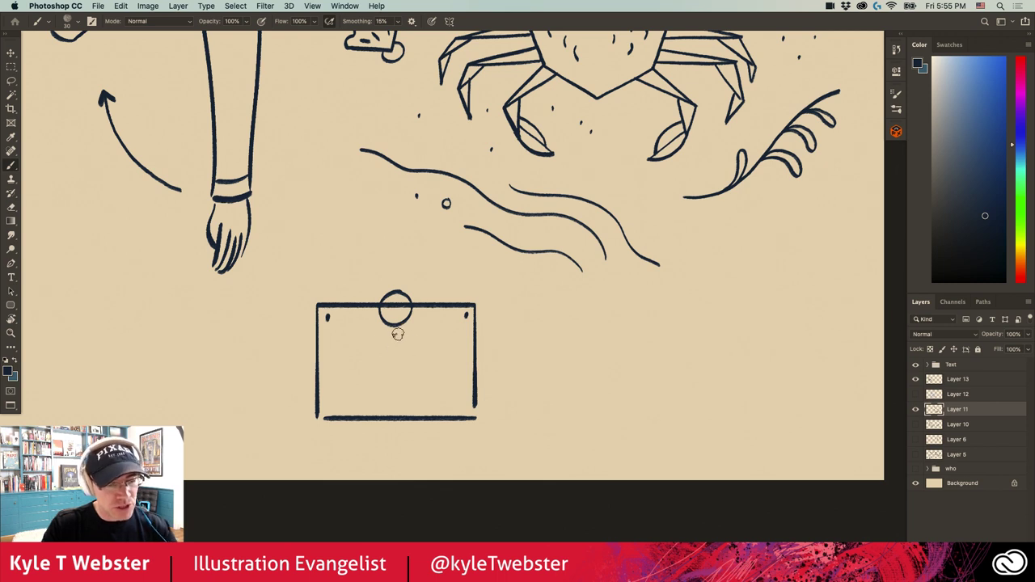
{"action": "mouse_move", "coordinate": [398, 334]}
{"action": "left_mouse_down"}
{"action": "mouse_move", "coordinate": [398, 364]}
{"action": "mouse_move", "coordinate": [404, 351]}
{"action": "left_mouse_up"}
{"action": "scroll", "coordinate": [350, 356], "scroll_direction": "right", "scroll_amount": 4}
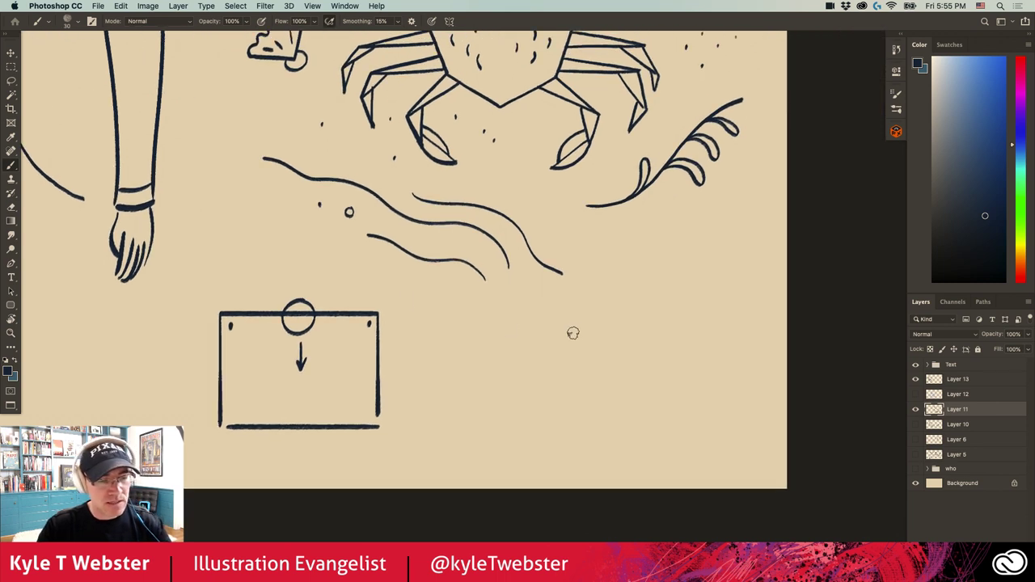
{"action": "mouse_move", "coordinate": [601, 320]}
{"action": "left_mouse_down"}
{"action": "mouse_move", "coordinate": [461, 325]}
{"action": "mouse_move", "coordinate": [451, 410]}
{"action": "mouse_move", "coordinate": [624, 418]}
{"action": "left_mouse_up"}
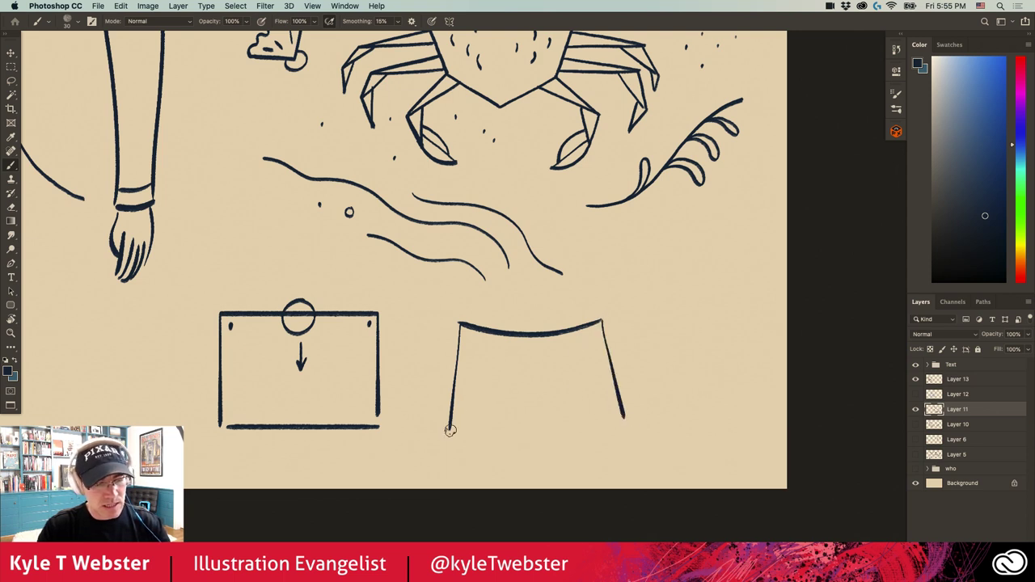
- Close the cloth with a wavy bottom hem and add pin dots at both top corners
{"action": "mouse_move", "coordinate": [451, 431]}
{"action": "left_mouse_down"}
{"action": "mouse_move", "coordinate": [539, 447]}
{"action": "mouse_move", "coordinate": [621, 420]}
{"action": "left_mouse_up"}
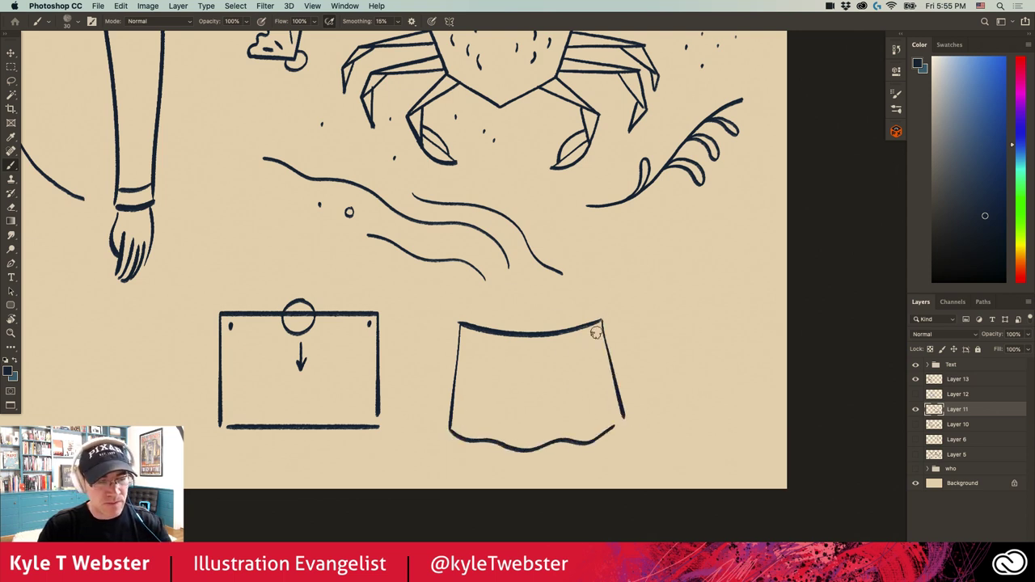
{"action": "left_click", "coordinate": [599, 331]}
{"action": "left_click", "coordinate": [468, 336]}
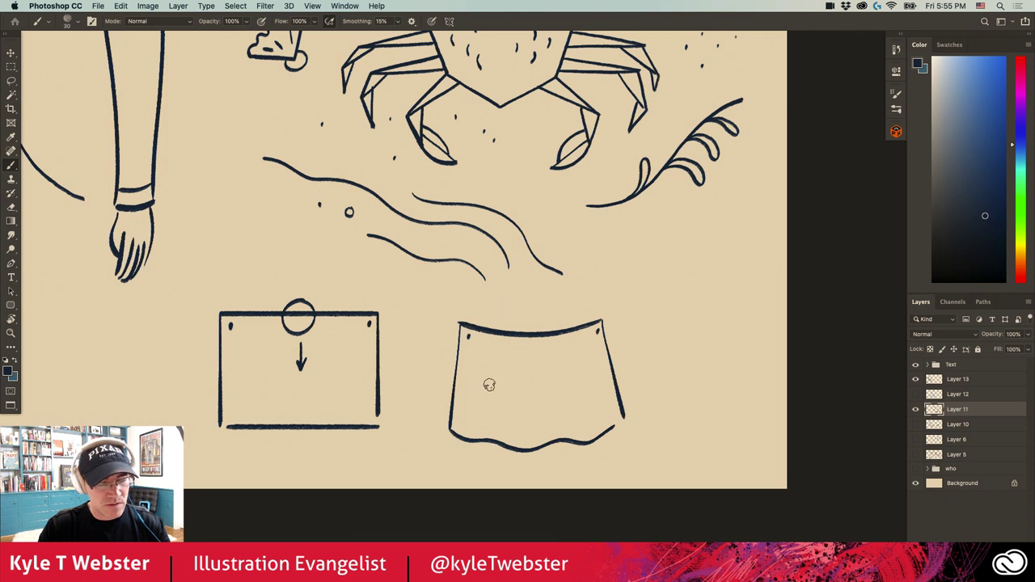
- Stroke fold lines hanging from each pin and a curved sag across the cloth
{"action": "left_click_drag", "start_coordinate": [596, 343], "coordinate": [582, 427]}
{"action": "left_click_drag", "start_coordinate": [588, 343], "coordinate": [565, 386]}
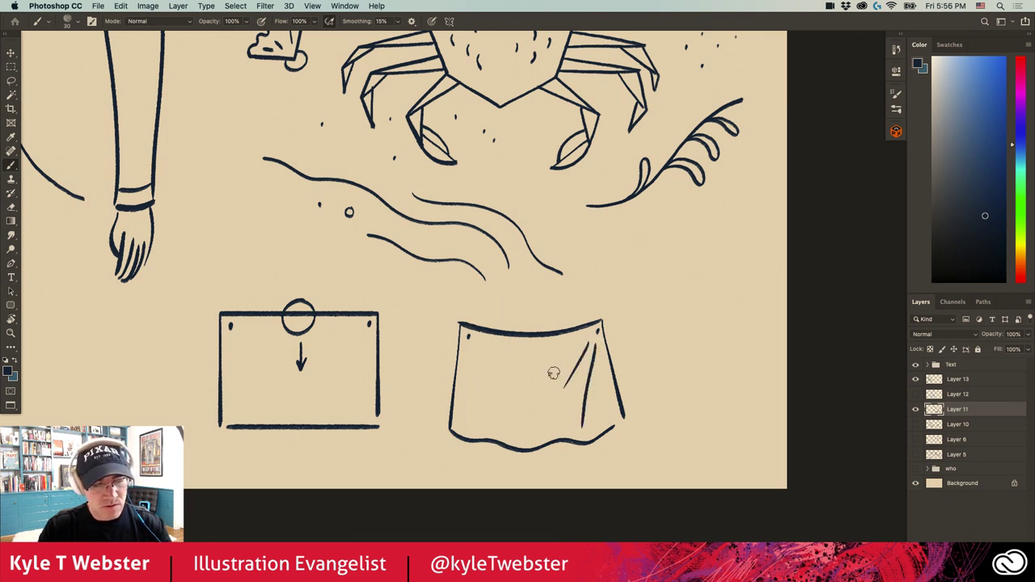
{"action": "left_click_drag", "start_coordinate": [469, 343], "coordinate": [482, 421]}
{"action": "left_click_drag", "start_coordinate": [477, 346], "coordinate": [497, 383]}
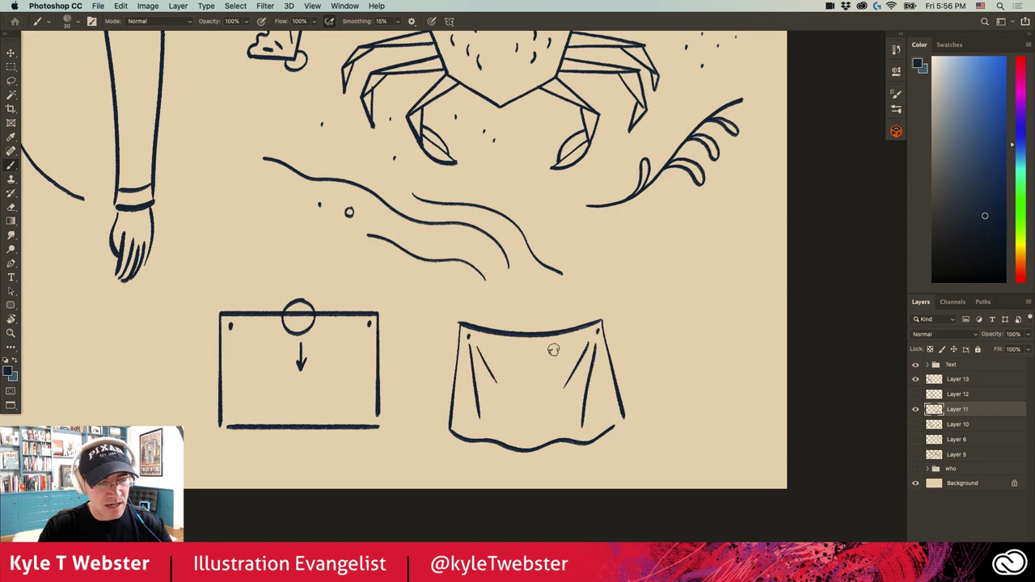
{"action": "left_click_drag", "start_coordinate": [574, 344], "coordinate": [513, 356]}
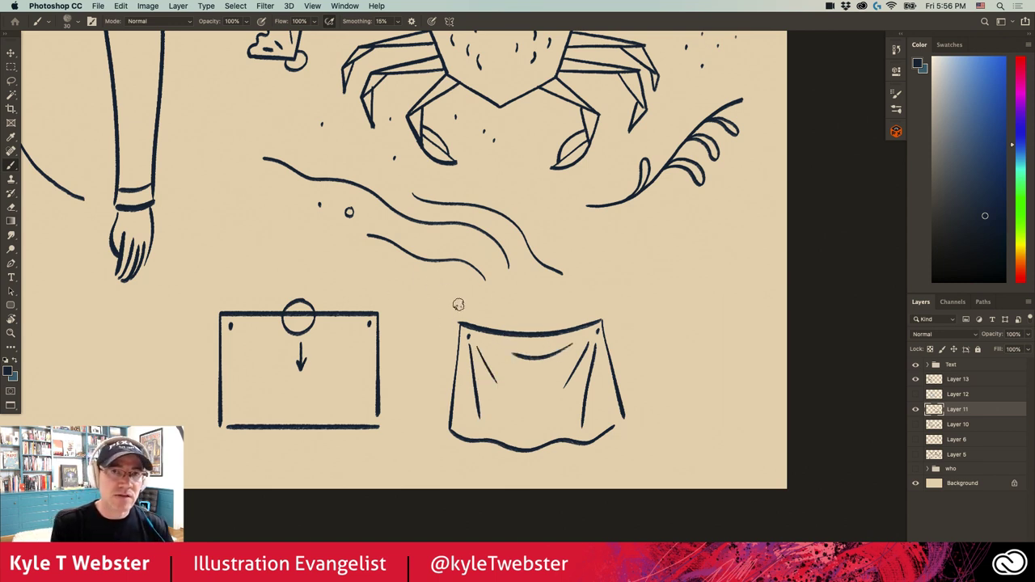
{"action": "scroll", "coordinate": [325, 385], "scroll_direction": "down", "scroll_amount": 5}
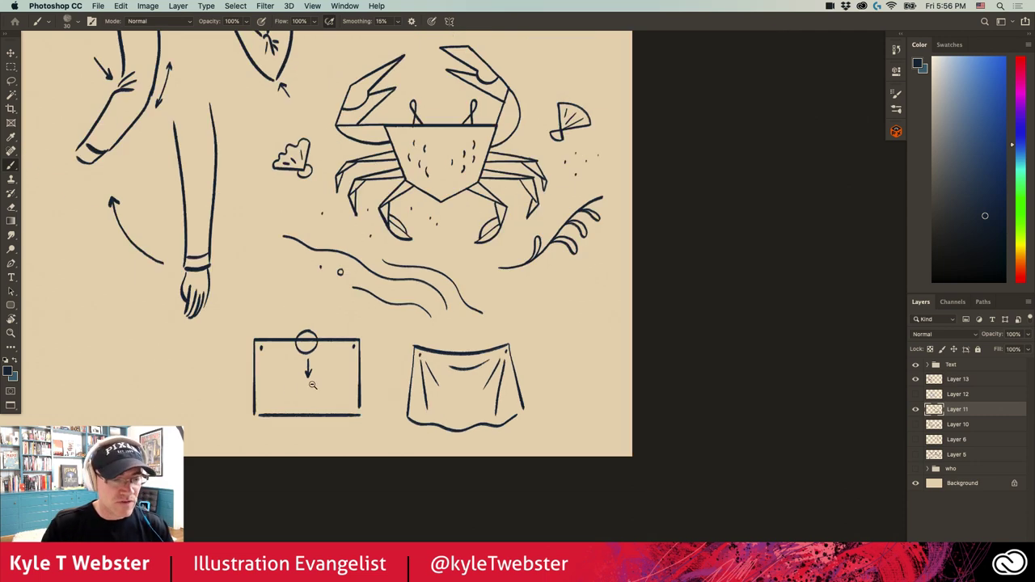
{"action": "scroll", "coordinate": [498, 446], "scroll_direction": "up", "scroll_amount": 2}
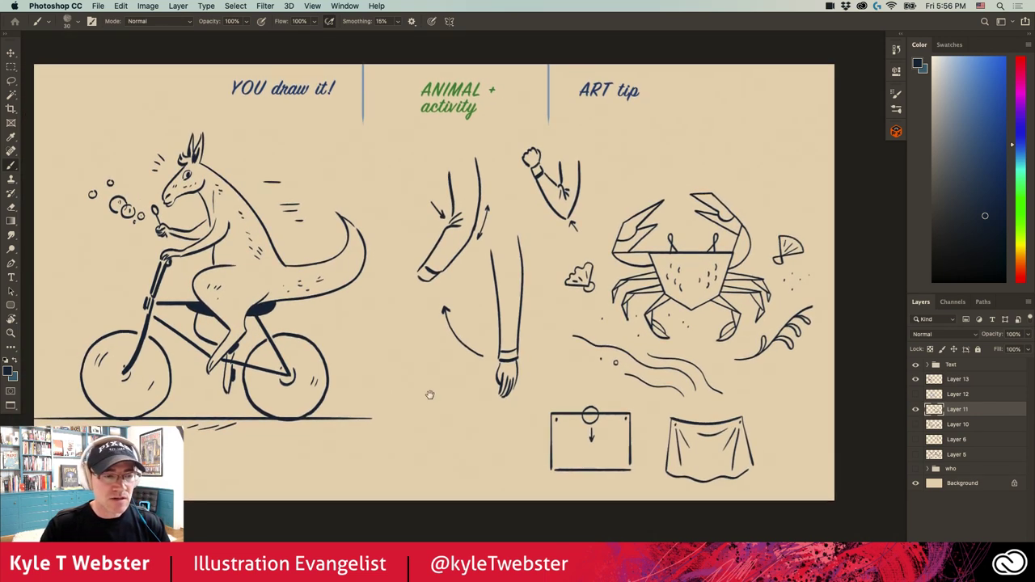